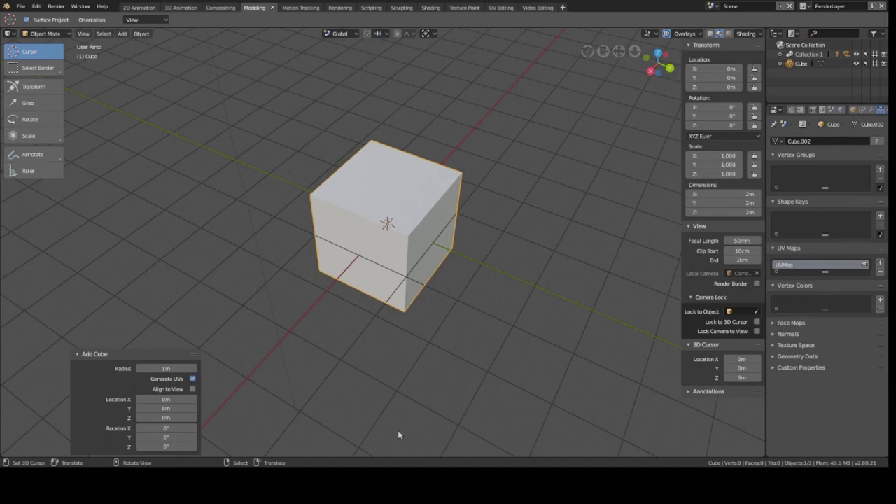
key("KP_1")
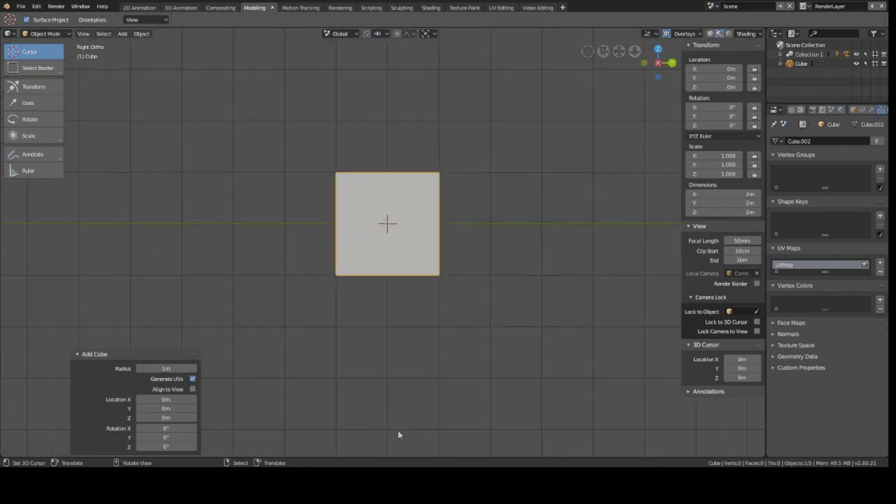
key("KP_7")
key("KP_1")
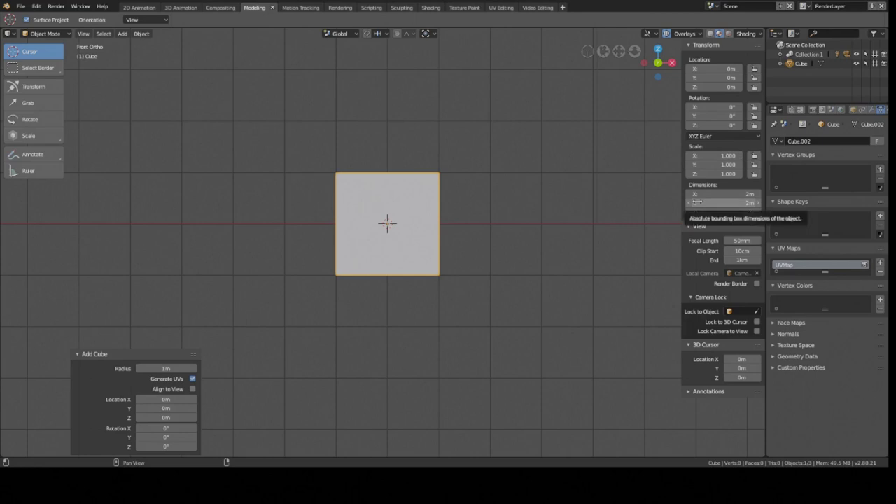
key("n")
key("n")
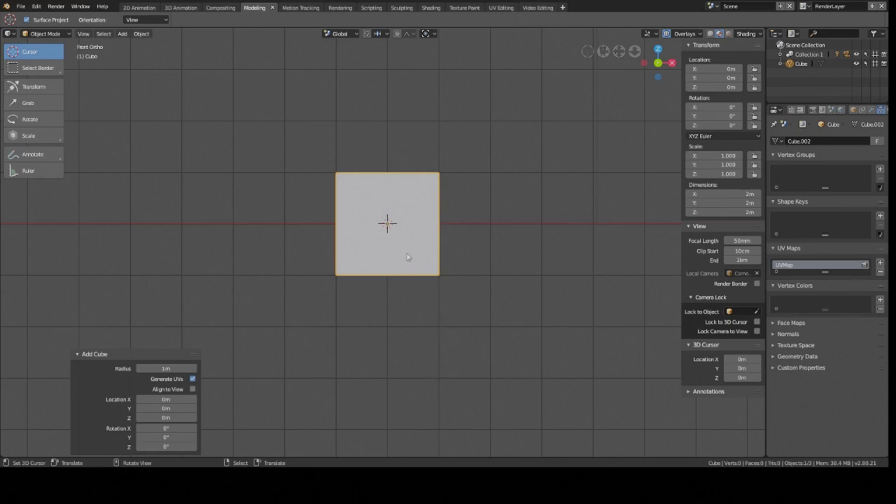
scroll(363, 262, "down", 3)
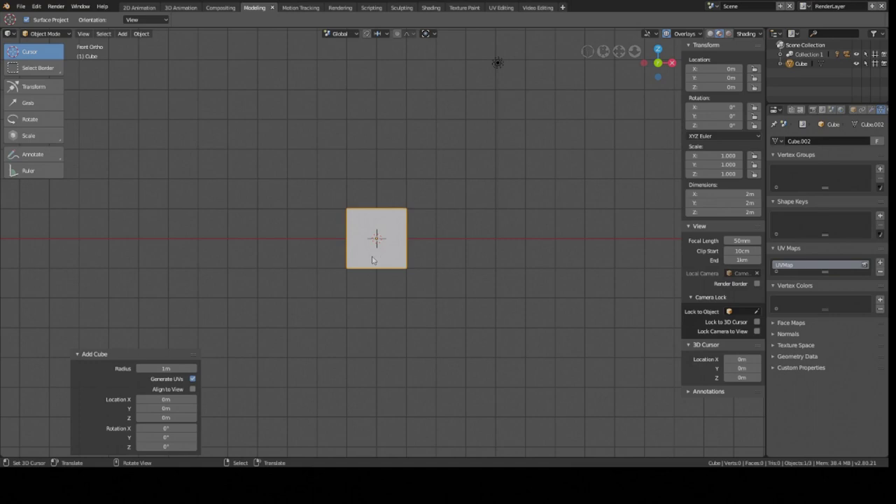
scroll(374, 252, "up", 2)
scroll(373, 251, "up", 1)
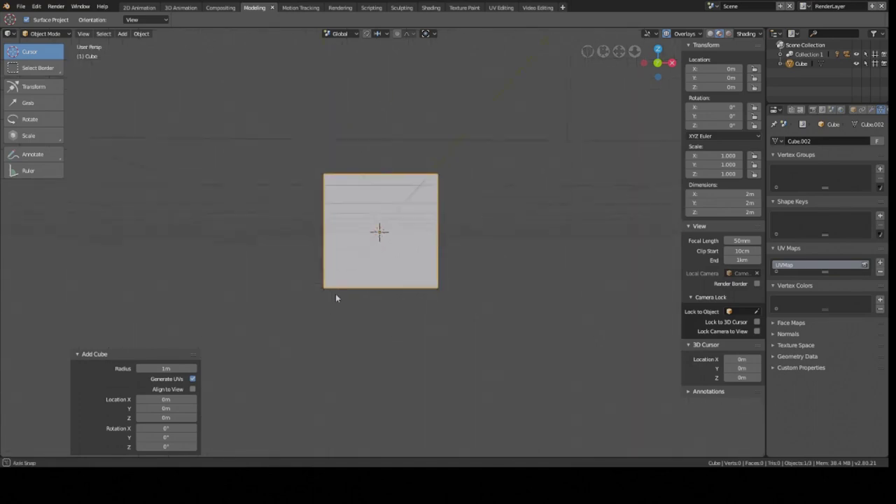
middle_click_drag(335, 293, 357, 269)
scroll(356, 275, "down", 5)
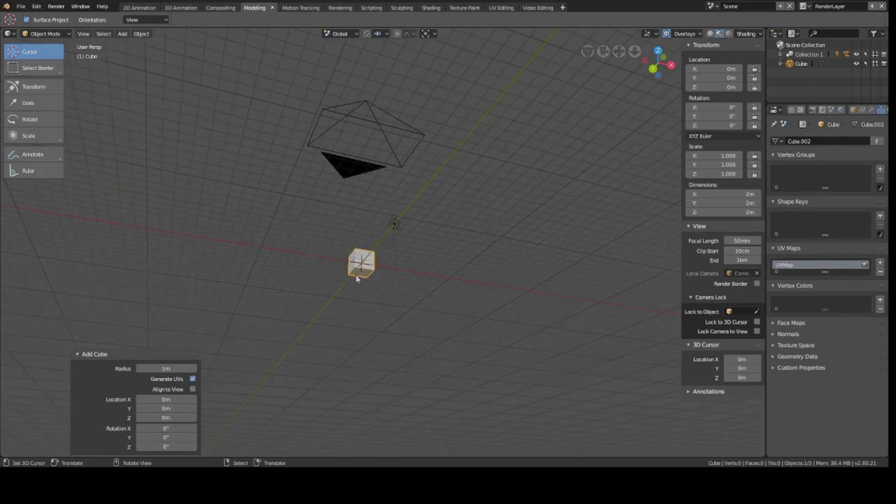
- Select the camera and turn off its background image, checking the camera view without it
left_click(375, 123)
key("KP_0")
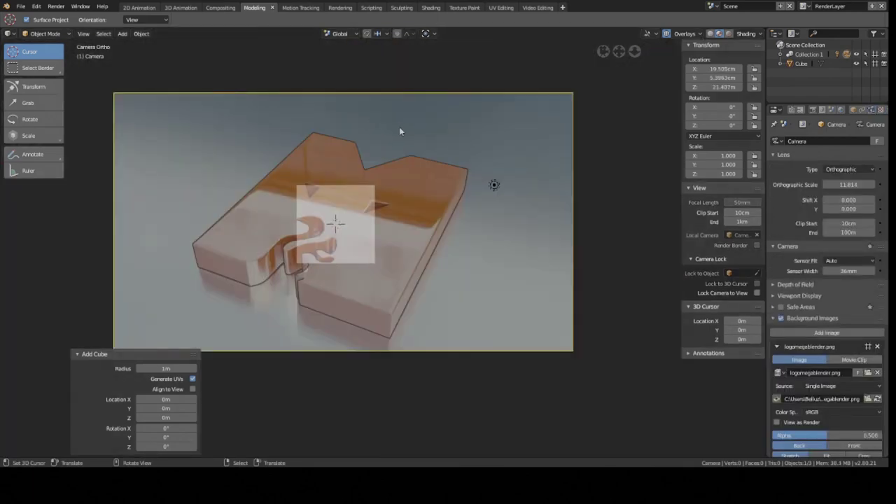
key("KP_0")
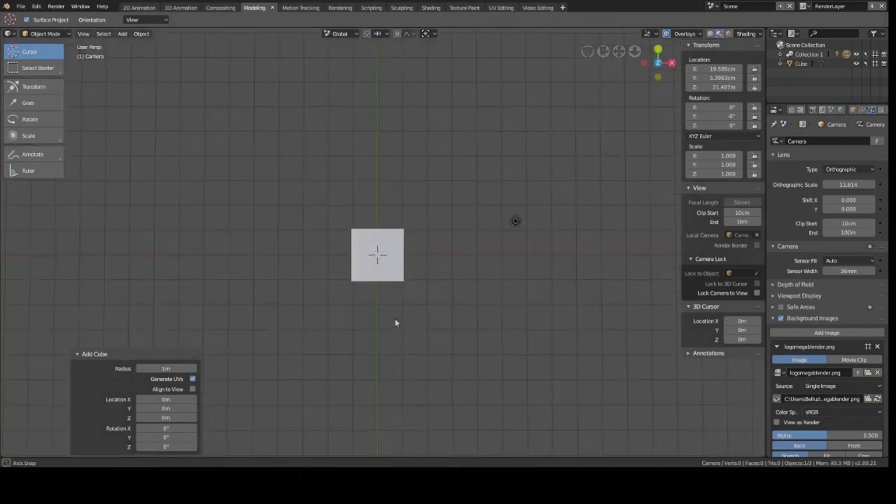
scroll(828, 364, "down", 3)
scroll(826, 364, "up", 3)
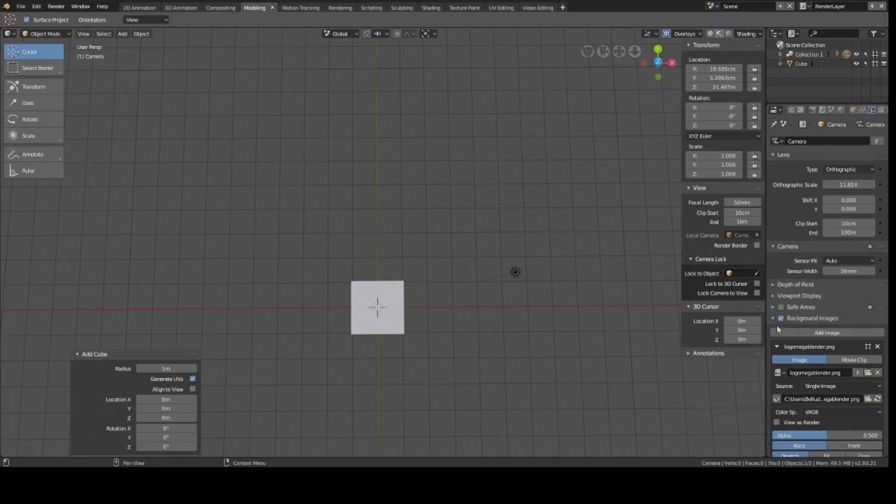
left_click(781, 317)
key("KP_0")
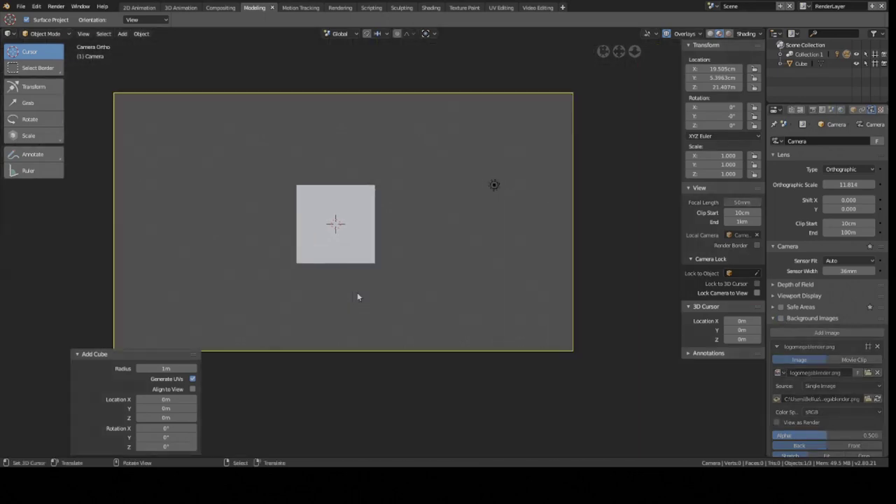
- Place the 3D cursor out in the scene at about X 37.6 m, Y 8.5 m, Z 20.6 m
mouse_move(317, 333)
middle_mouse_down()
mouse_move(352, 346)
mouse_move(357, 335)
middle_mouse_up()
scroll(357, 335, "down", 5)
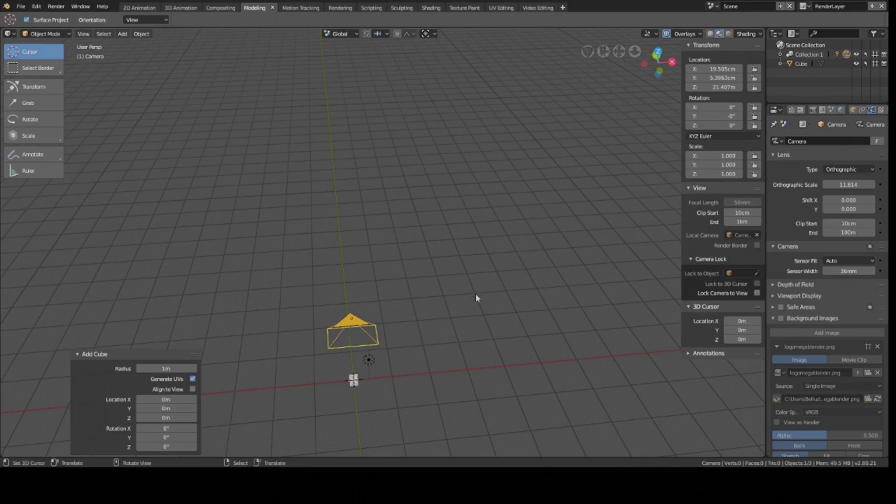
left_click(494, 285)
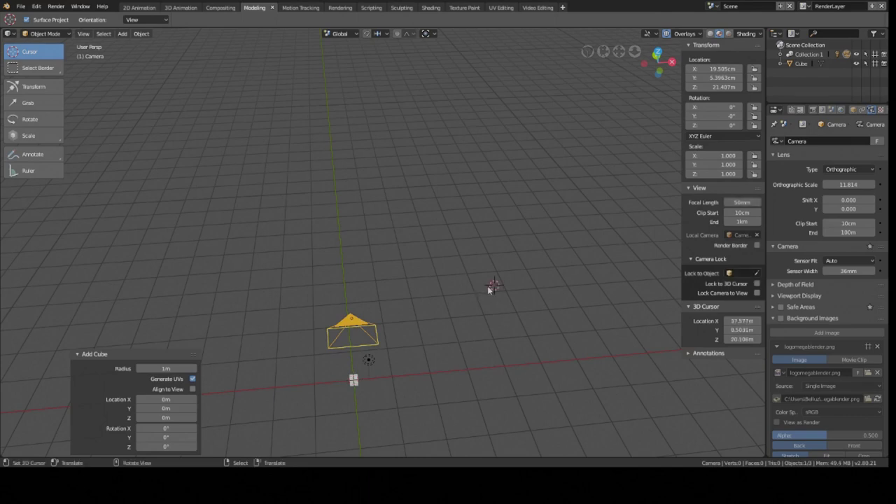
- Align the camera to the current view, then select the cube and frame it
key("ctrl+alt+KP_0")
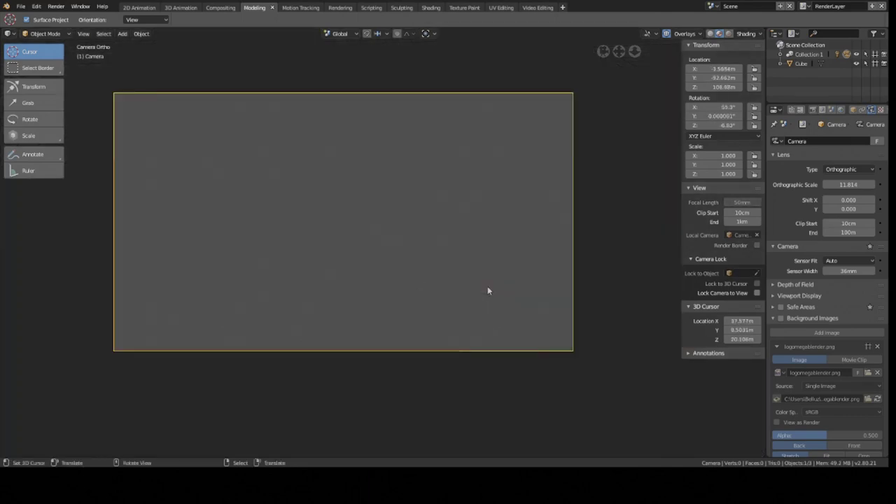
scroll(487, 289, "down", 3)
middle_click_drag(464, 320, 434, 340)
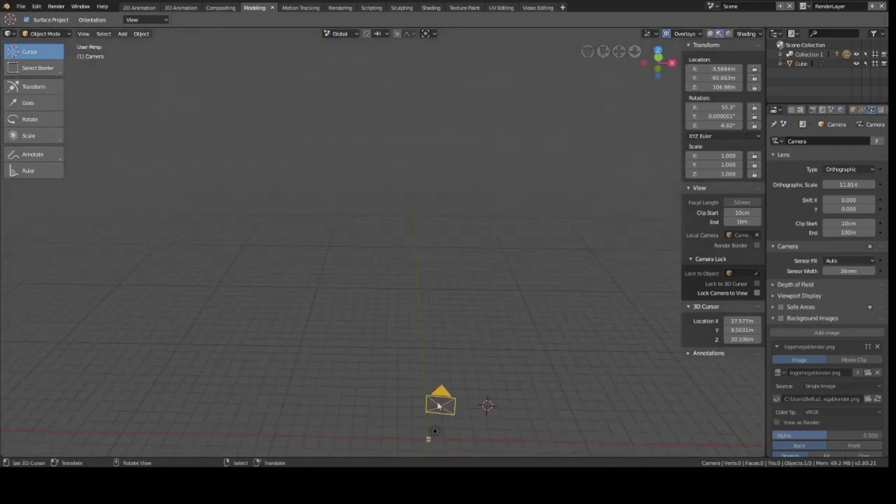
left_click(428, 439)
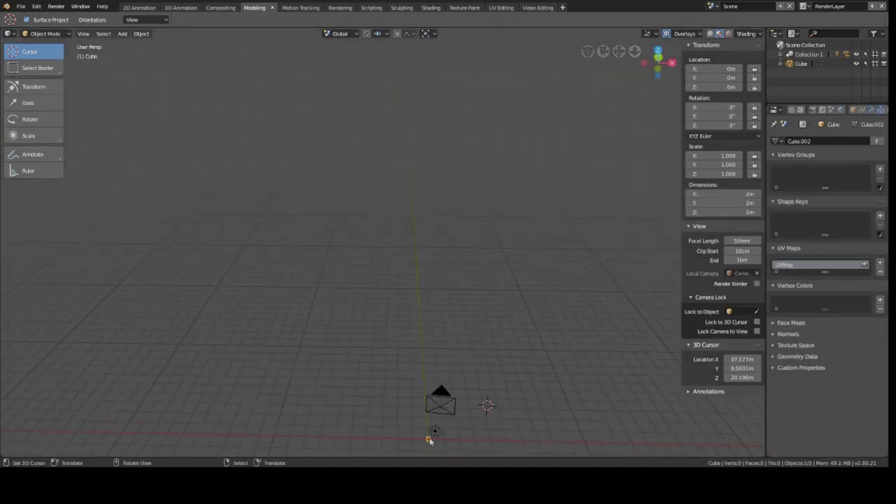
key("KP_Decimal")
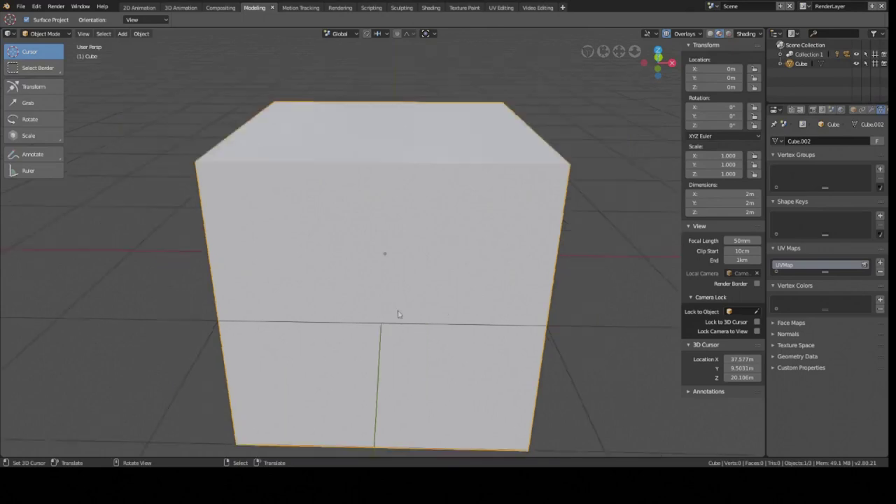
scroll(397, 314, "down", 3)
- Look down from top view through the camera, enlarge the camera frame and select the camera
key("KP_7")
scroll(426, 310, "down", 5)
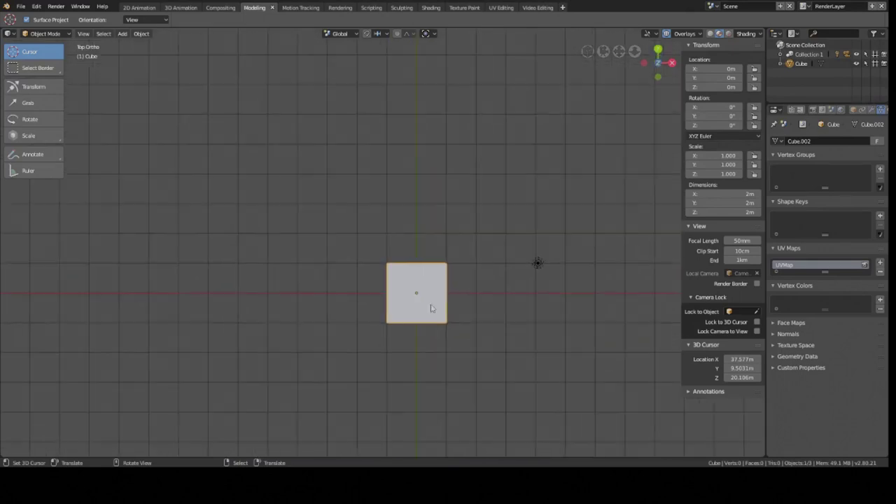
scroll(431, 308, "up", 1)
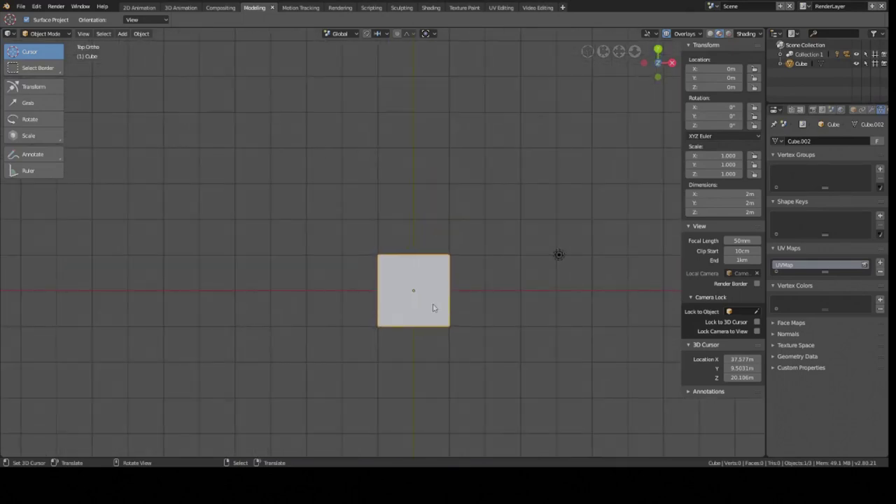
key("KP_0")
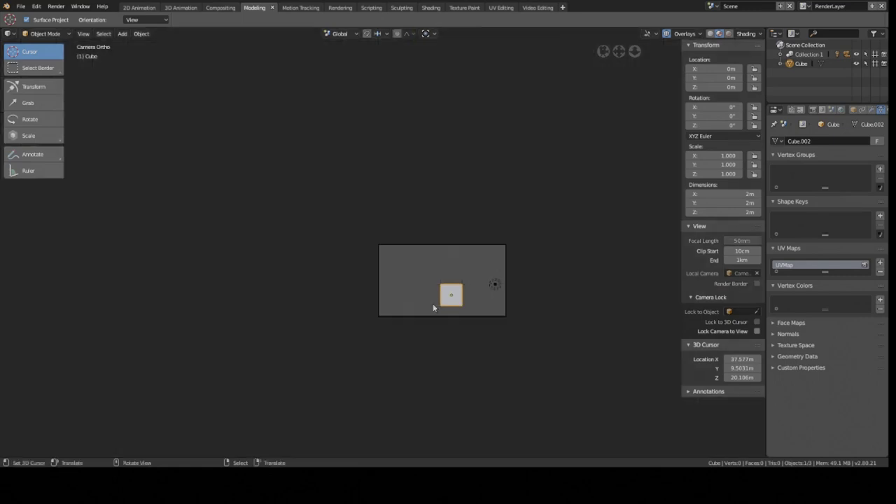
key("shift")
scroll(369, 254, "up", 5)
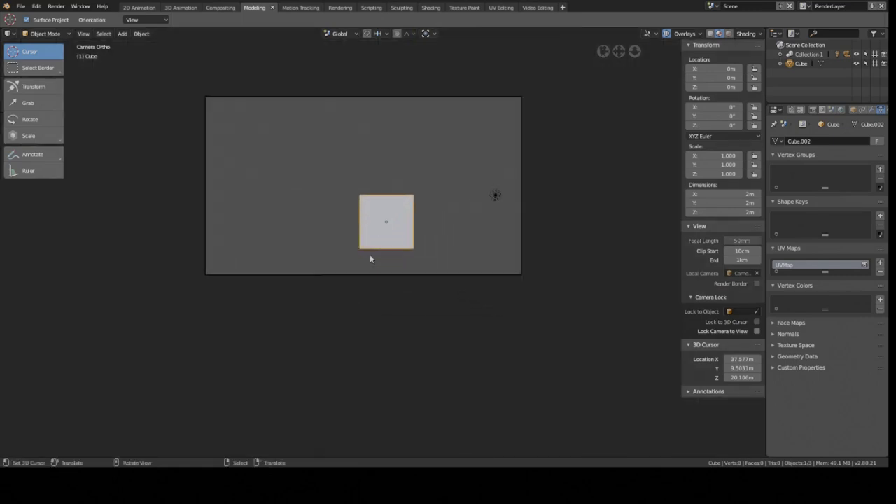
scroll(374, 257, "up", 2)
mouse_move(374, 256)
middle_mouse_down("shift")
mouse_move(427, 306)
mouse_move(420, 313)
middle_mouse_up("shift")
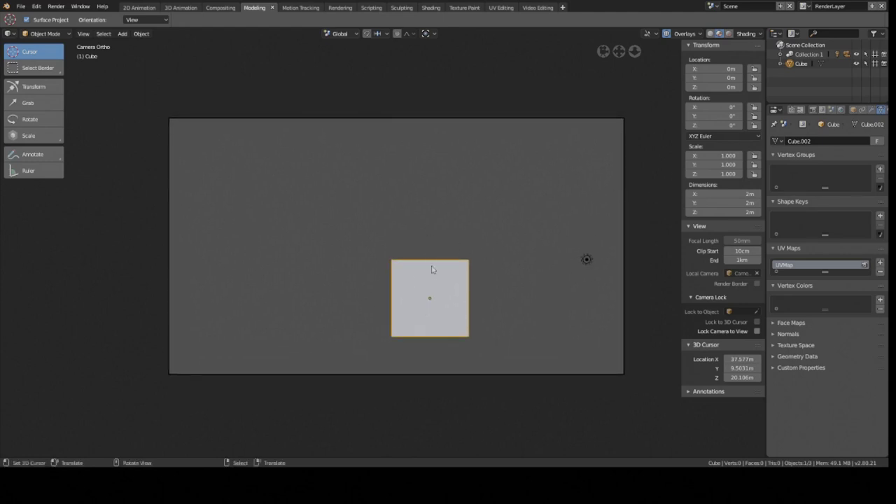
left_click(450, 119)
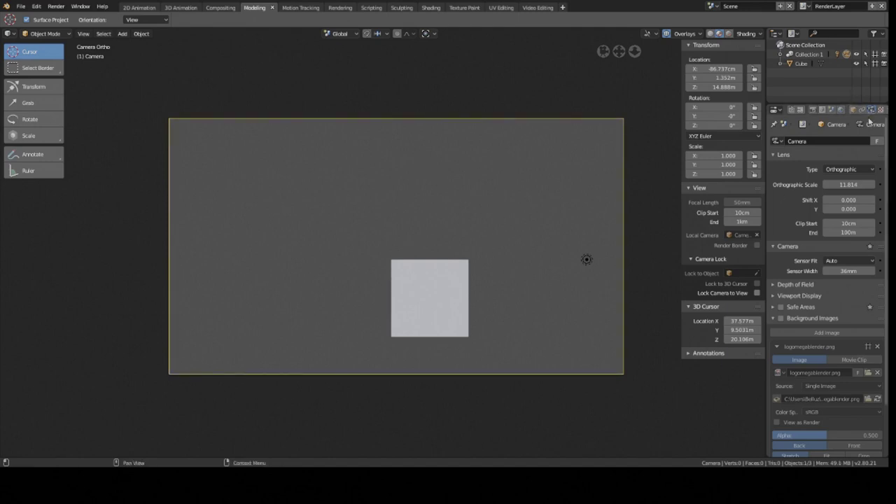
- Try perspective projection on the camera, then set it back to orthographic
left_click(854, 172)
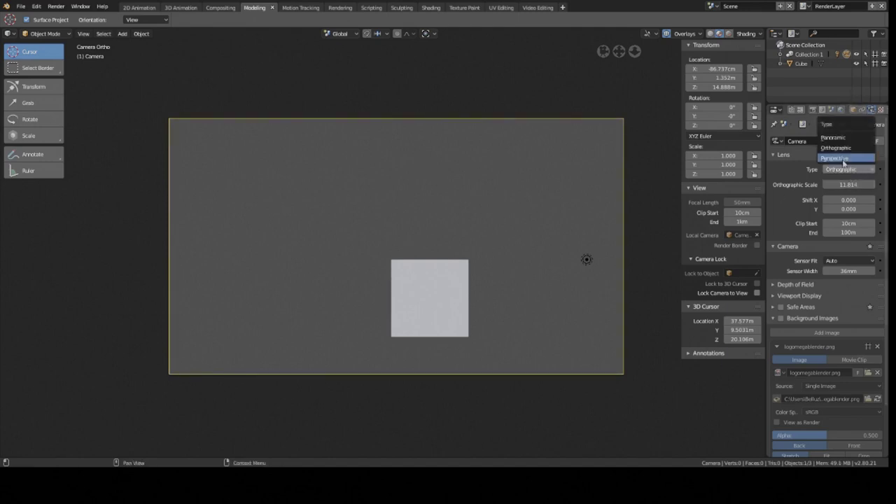
left_click(844, 160)
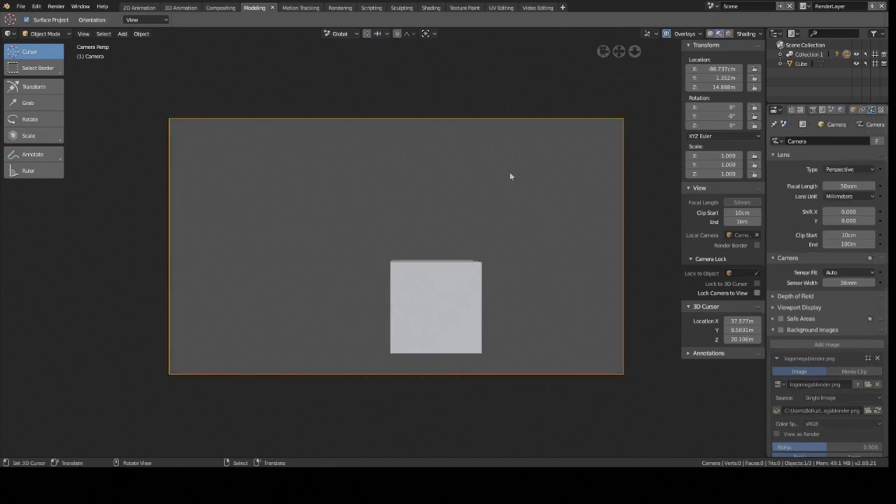
left_click(844, 171)
left_click(840, 155)
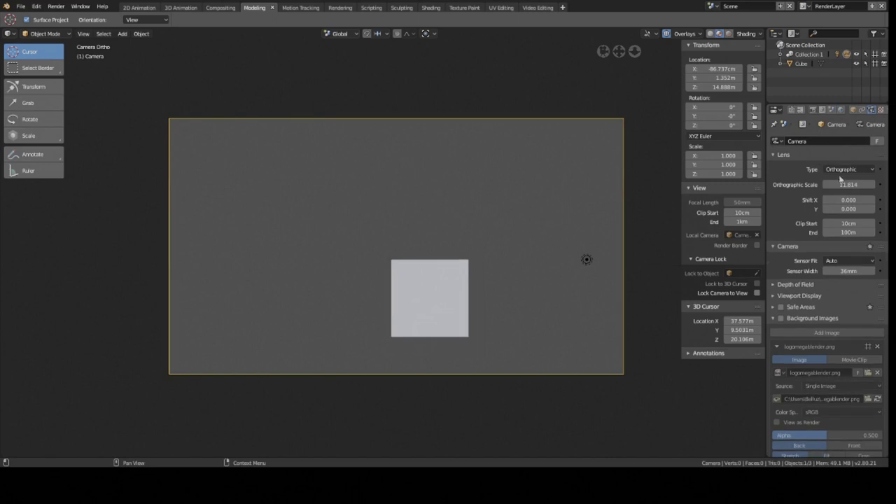
- Set the camera's orthographic scale to 6.514 with shift X 0.110 and Y -0.190
mouse_move(840, 184)
left_mouse_down()
mouse_move(819, 185)
mouse_move(861, 184)
mouse_move(836, 184)
left_mouse_up()
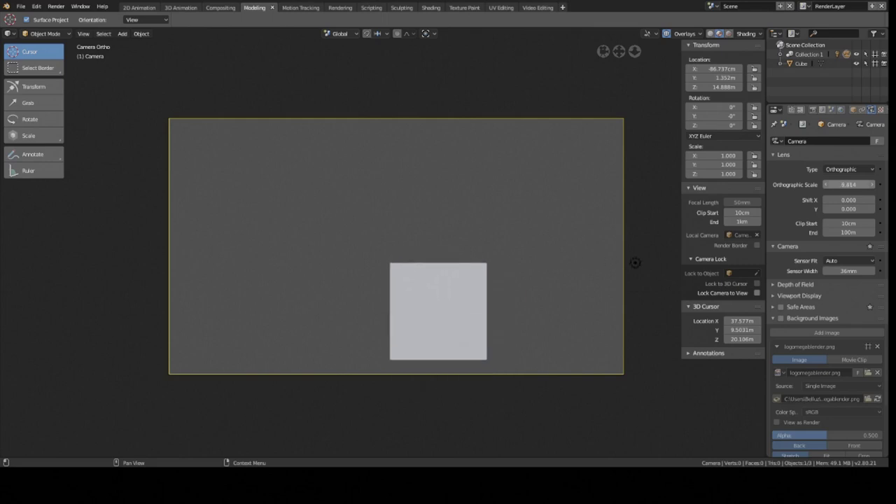
mouse_move(836, 184)
left_mouse_down()
mouse_move(826, 205)
mouse_move(840, 201)
mouse_move(833, 208)
left_mouse_up()
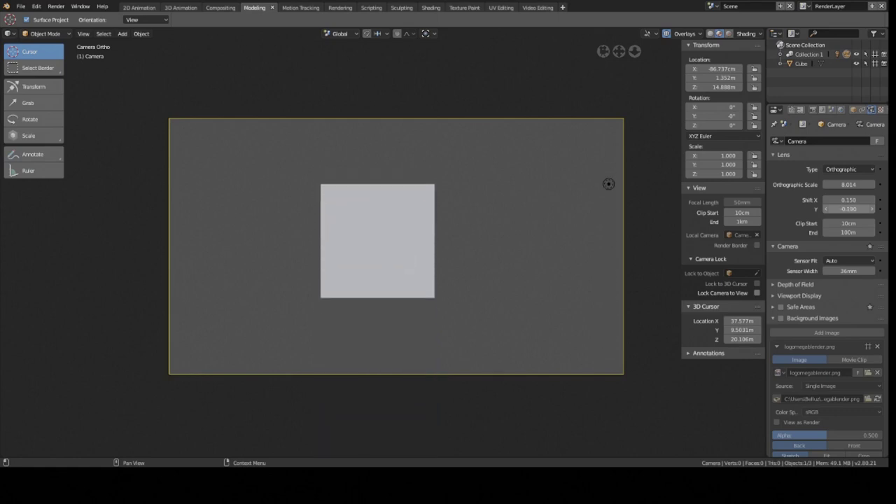
mouse_move(849, 201)
left_mouse_down()
mouse_move(838, 201)
mouse_move(856, 201)
left_mouse_up()
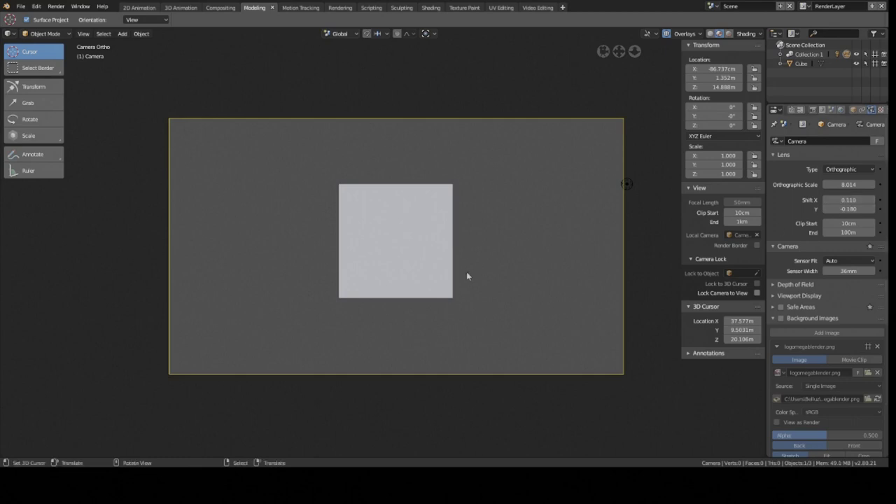
mouse_move(463, 258)
middle_mouse_down("shift")
mouse_move(479, 194)
mouse_move(464, 278)
mouse_move(453, 252)
middle_mouse_up("shift")
left_click(420, 215)
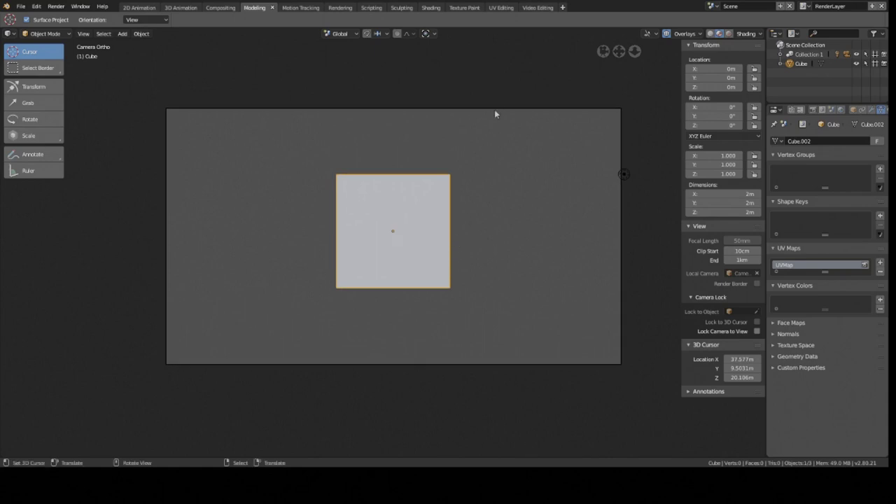
left_click(497, 109)
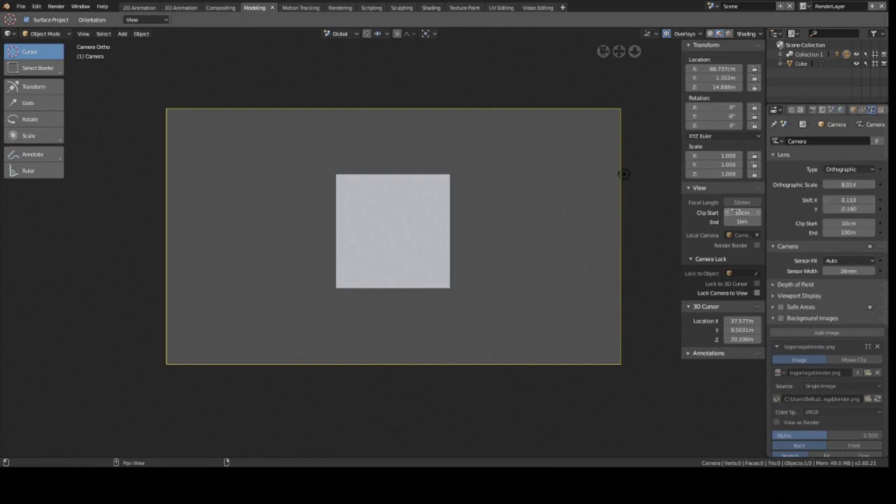
key("minus")
left_click_drag(848, 199, 875, 199)
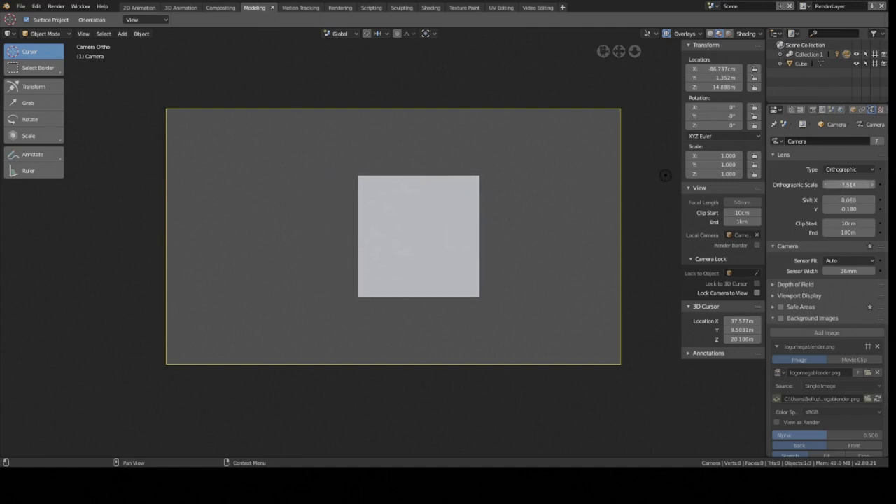
mouse_move(849, 184)
left_mouse_down()
mouse_move(837, 187)
mouse_move(853, 200)
mouse_move(840, 208)
left_mouse_up()
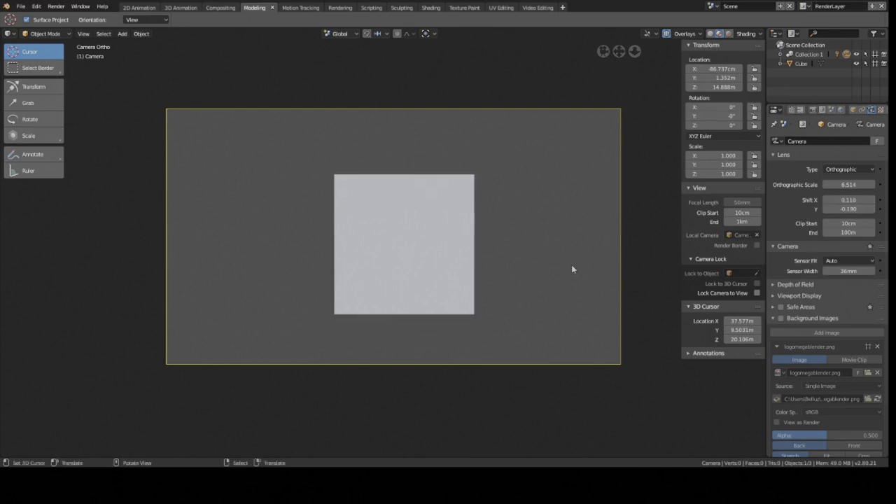
- Replace the camera's background image entry with the loaded logomegablender.png
left_click(782, 318)
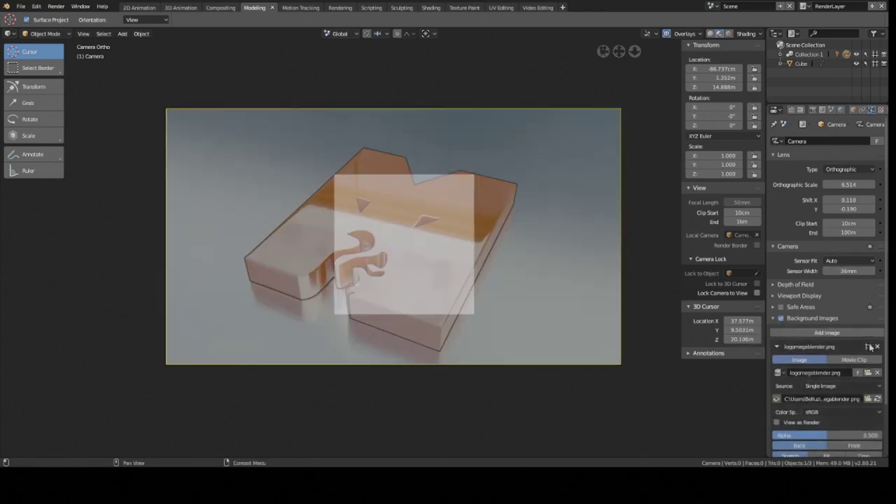
left_click(877, 346)
left_click(816, 334)
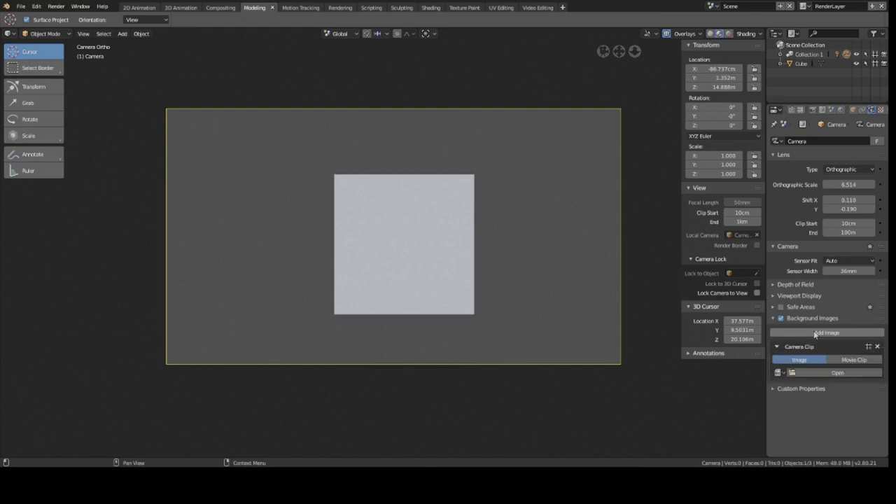
left_click(816, 372)
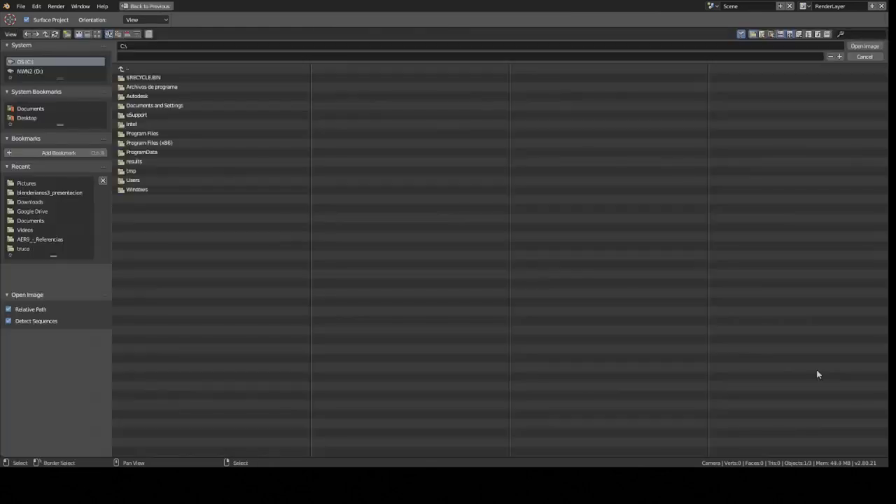
left_click(853, 57)
left_click(777, 372)
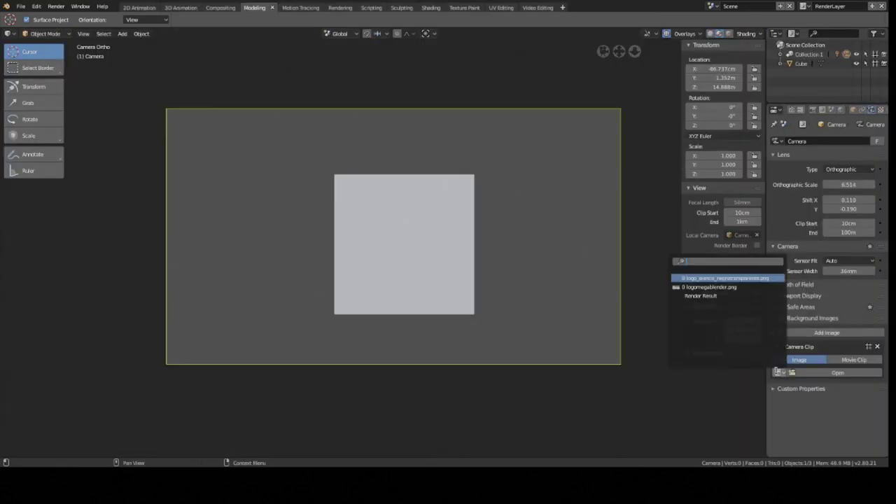
left_click(709, 287)
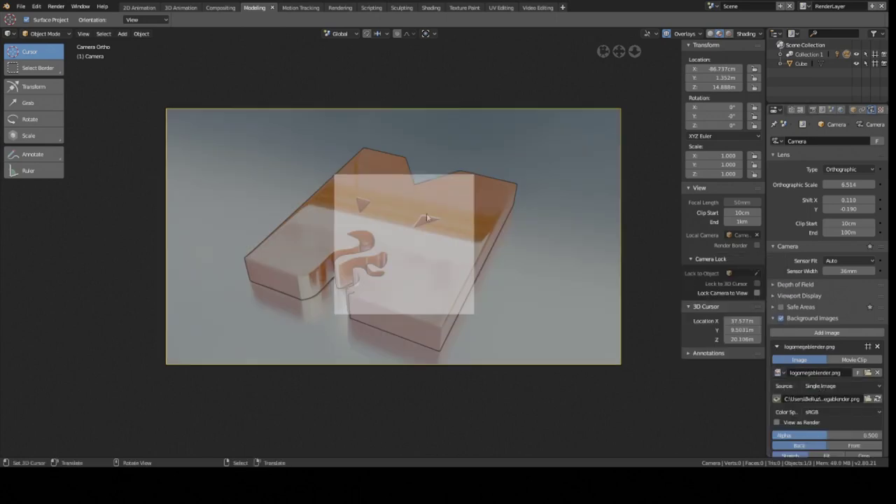
scroll(830, 365, "down", 2)
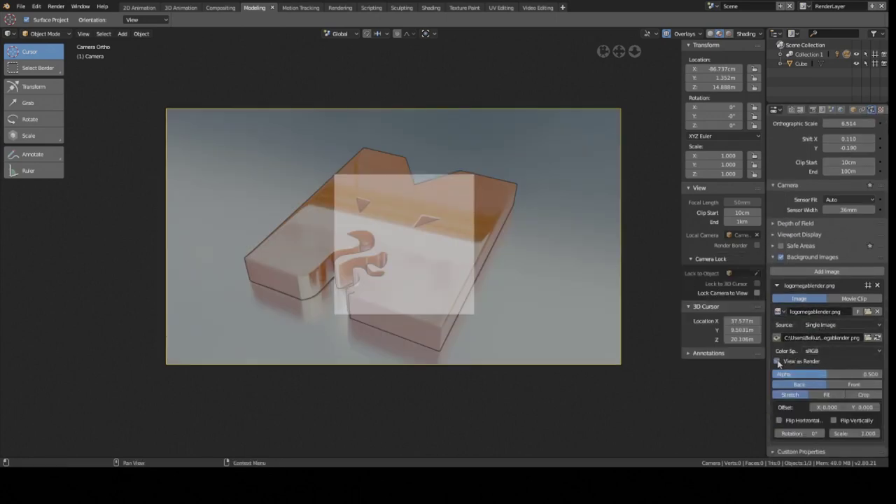
- Keep the background image behind and stretched, and mirror it horizontally
left_click(843, 385)
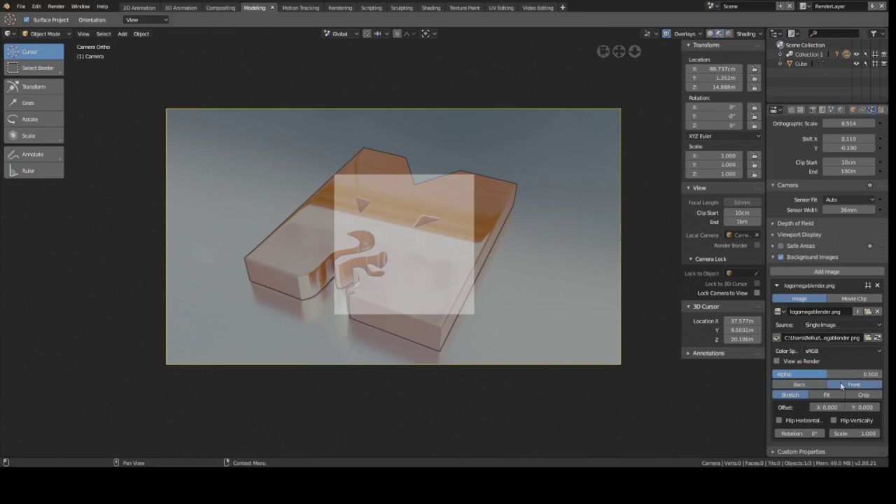
left_click(800, 384)
left_click(824, 395)
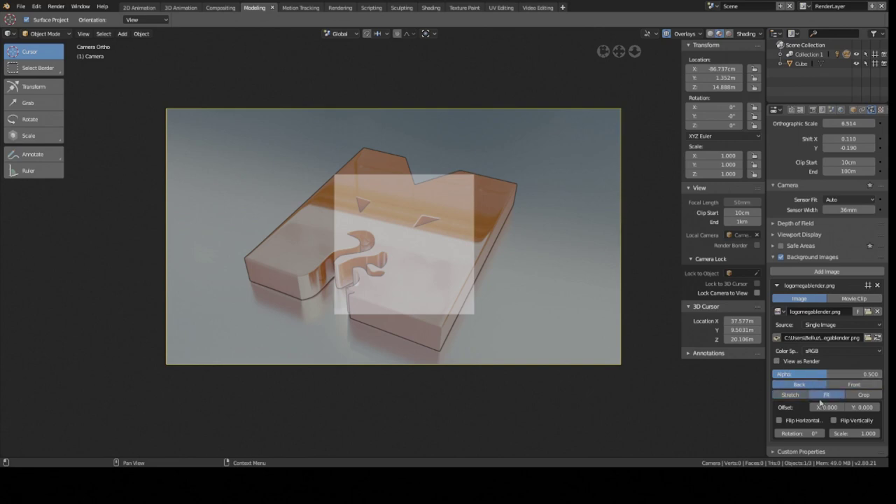
left_click(796, 395)
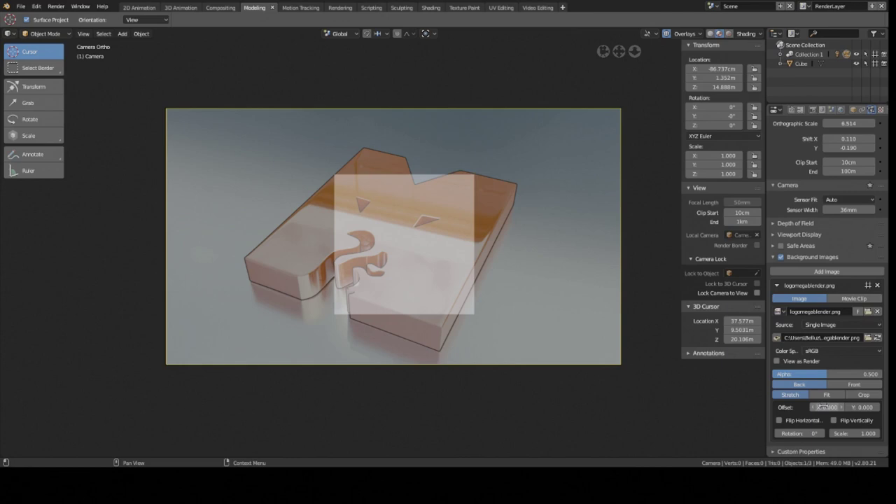
left_click(824, 407)
left_click(802, 420)
left_click(802, 420)
left_click(834, 421)
left_click(807, 421)
- Rotate the background logo to about -341° so the M is level, and scale it to 0.7
mouse_move(810, 437)
left_mouse_down()
mouse_move(840, 433)
mouse_move(784, 432)
left_mouse_up()
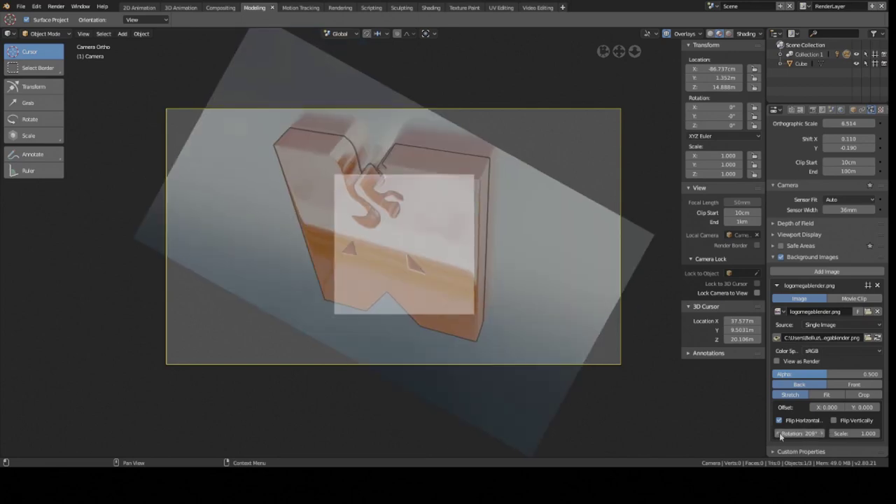
mouse_move(791, 433)
left_mouse_down()
mouse_move(763, 432)
mouse_move(805, 433)
left_mouse_up()
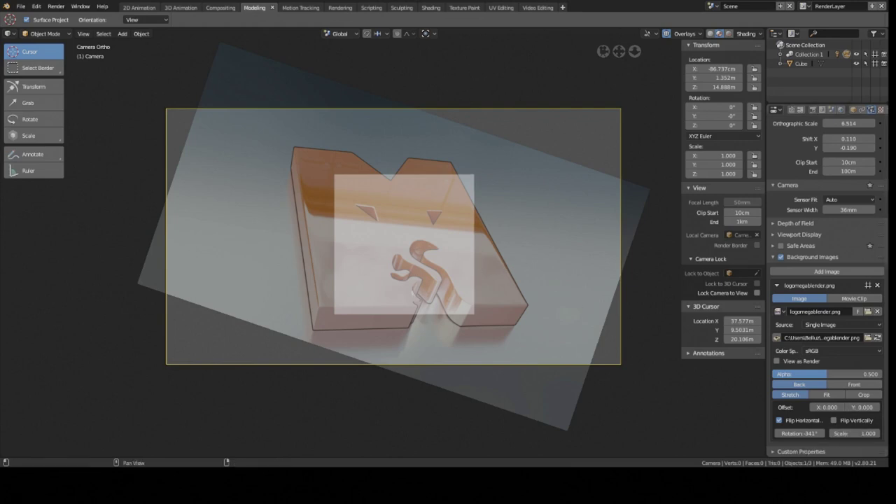
left_click(861, 436)
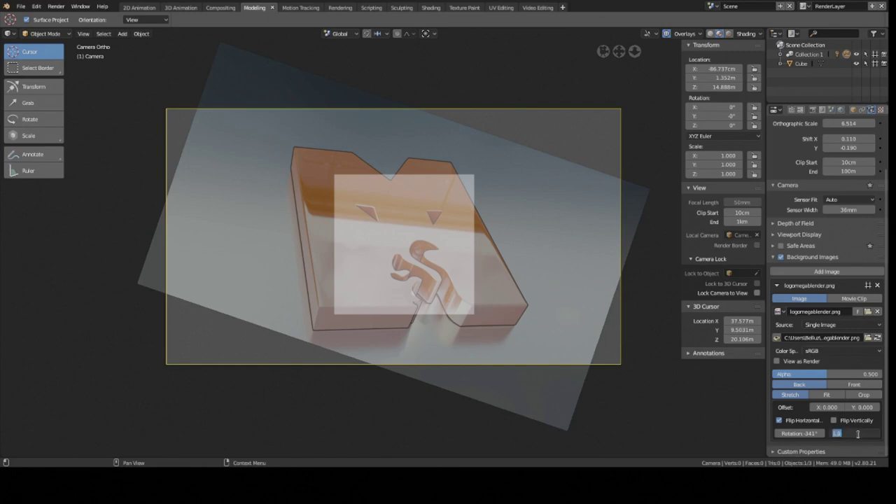
type("0.7")
key("Return")
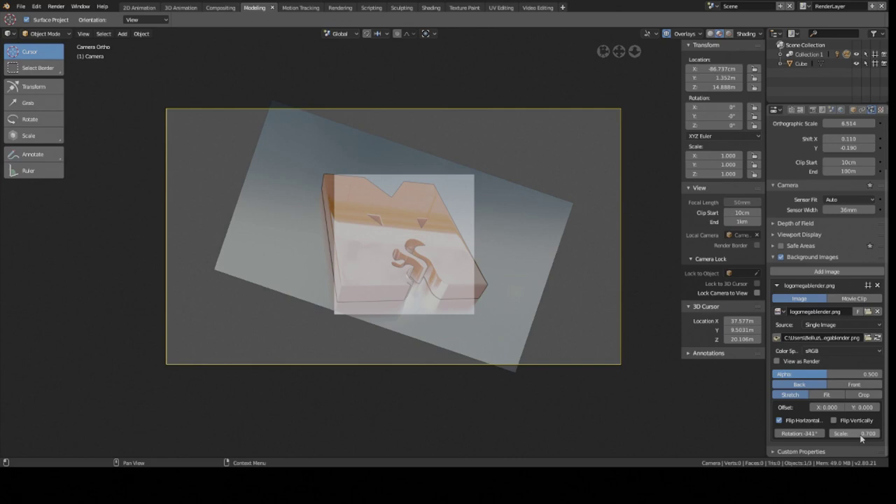
- Nudge the cube's two top vertices in Edit Mode, then delete the cube entirely
left_click(460, 189)
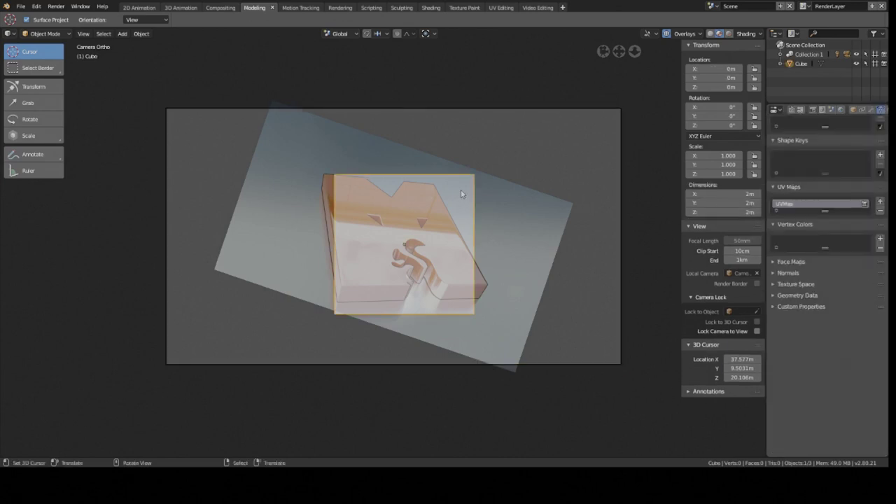
key("Tab")
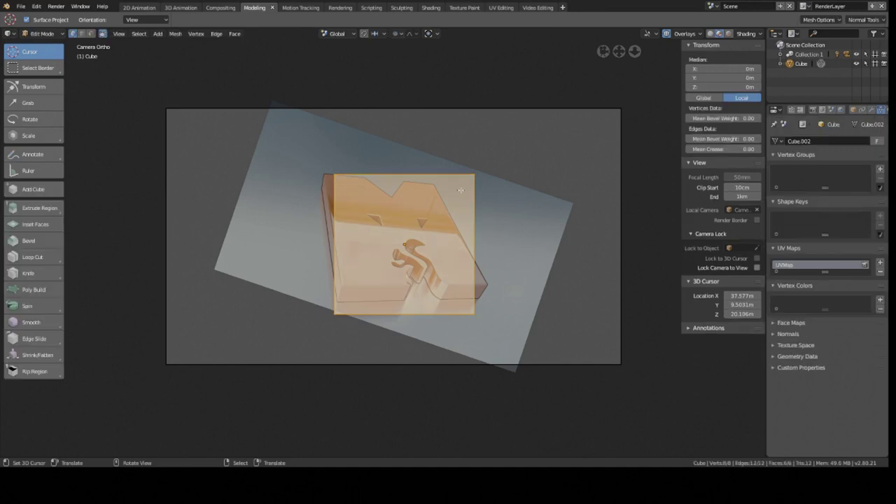
right_click(335, 176)
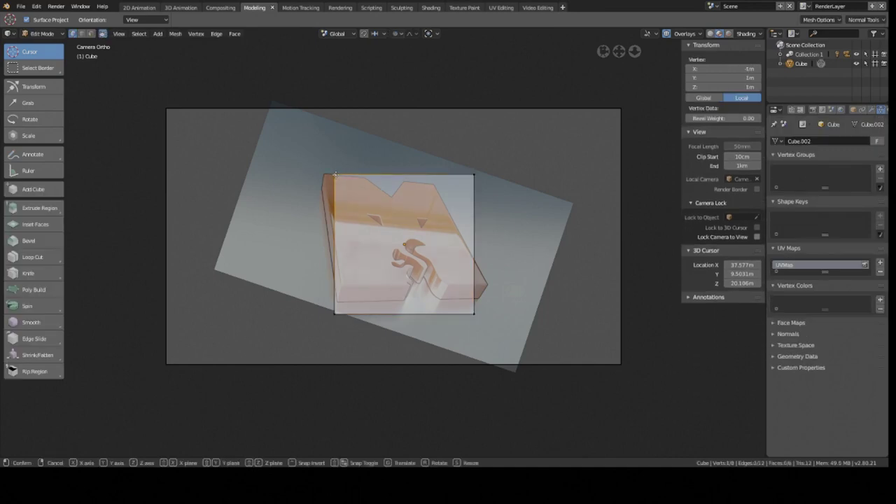
key("g")
left_click(324, 175)
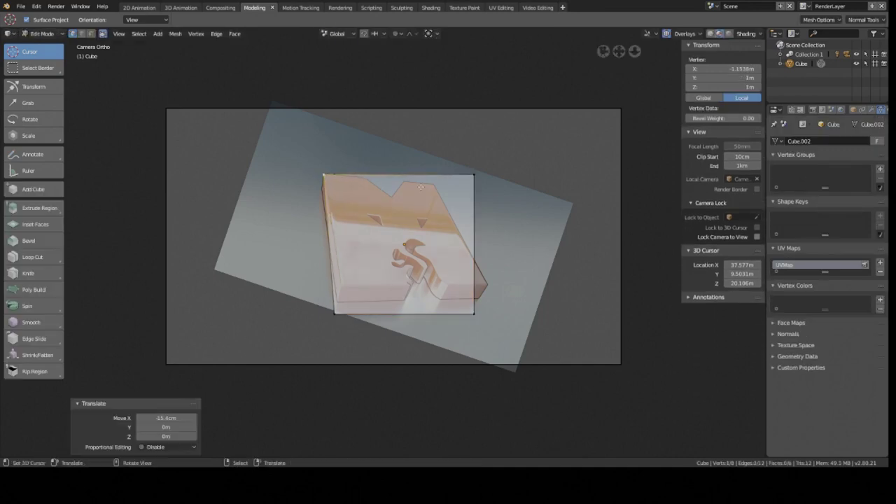
right_click(474, 176)
key("g")
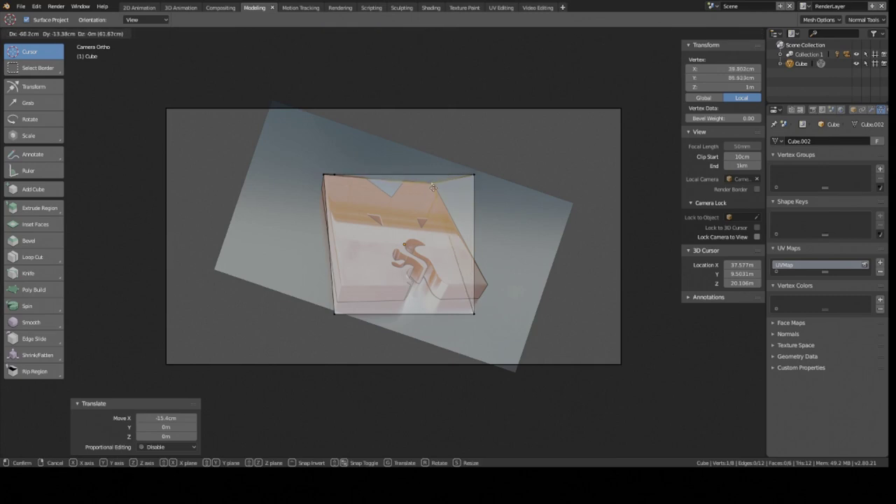
left_click(433, 186)
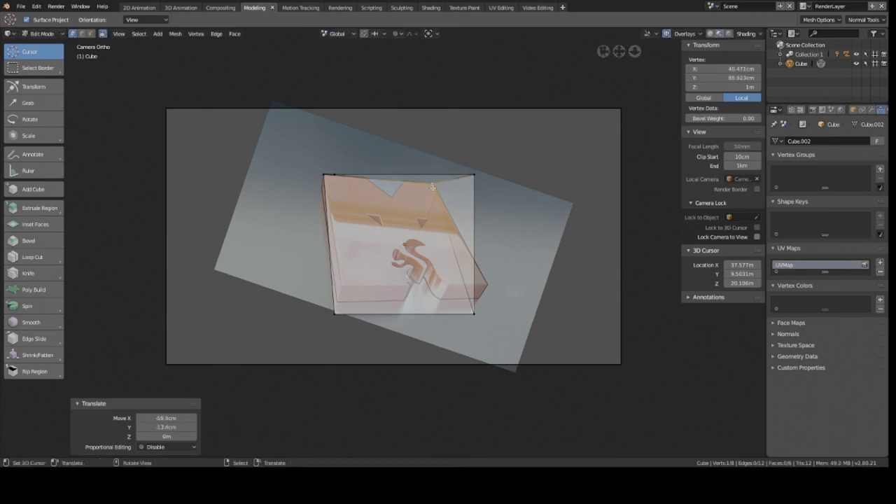
key("Tab")
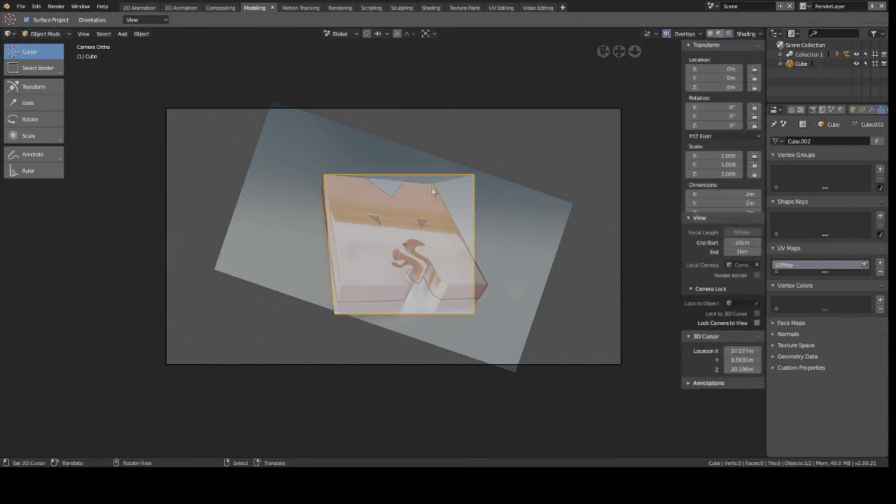
key("x")
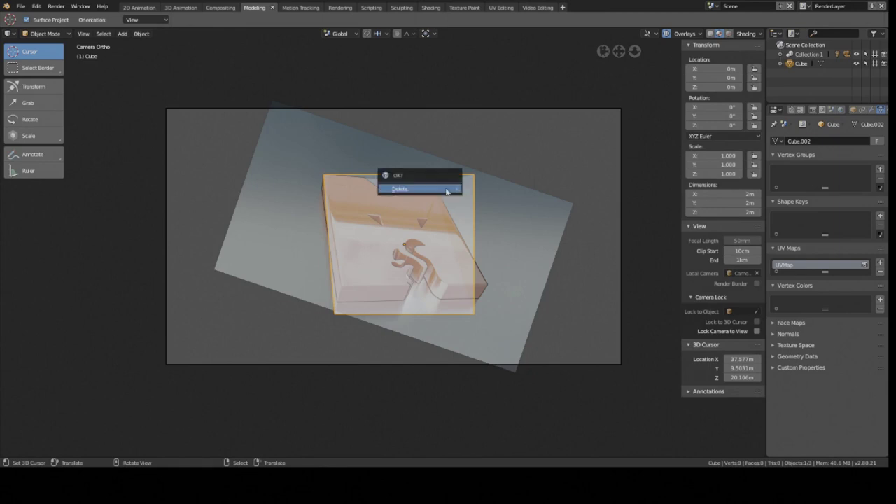
left_click(446, 191)
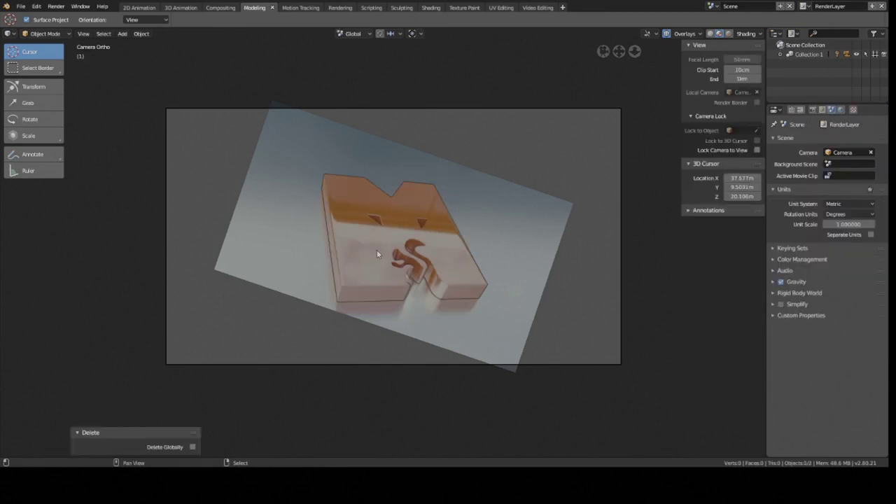
- Add a plane and snap it to the 3D cursor placed on the M logo
key("shift+a")
left_click(413, 257)
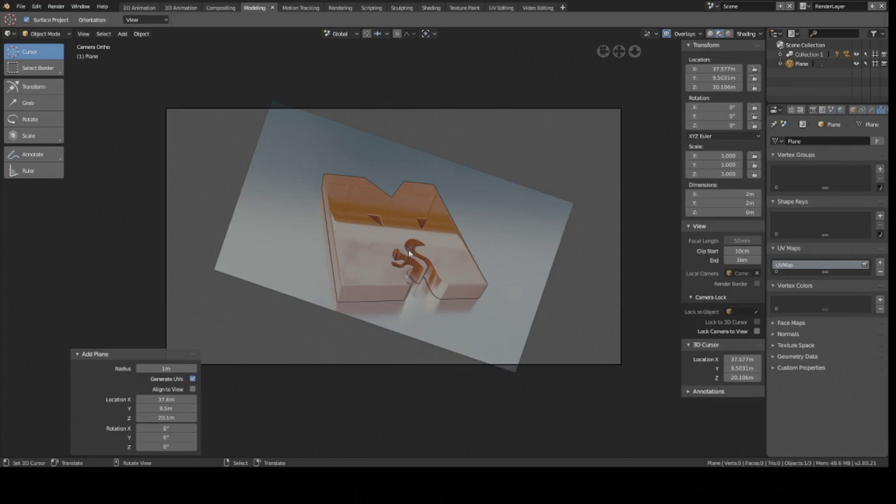
left_click(401, 230)
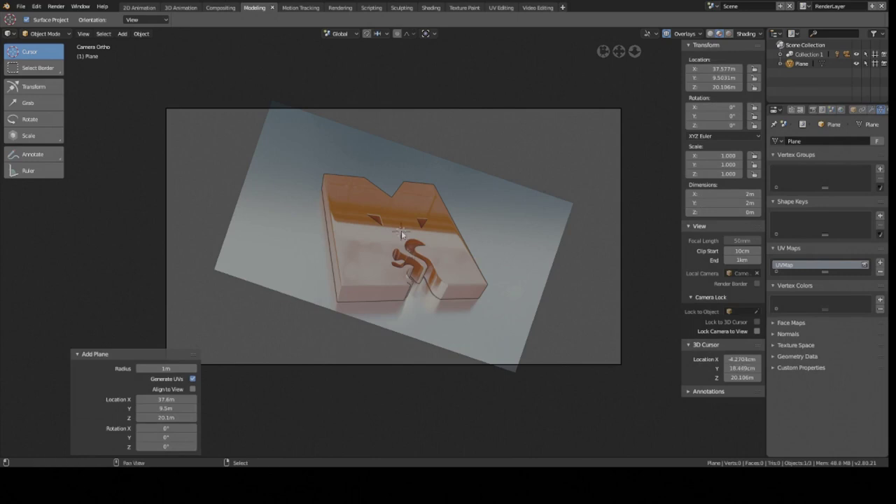
key("shift+s")
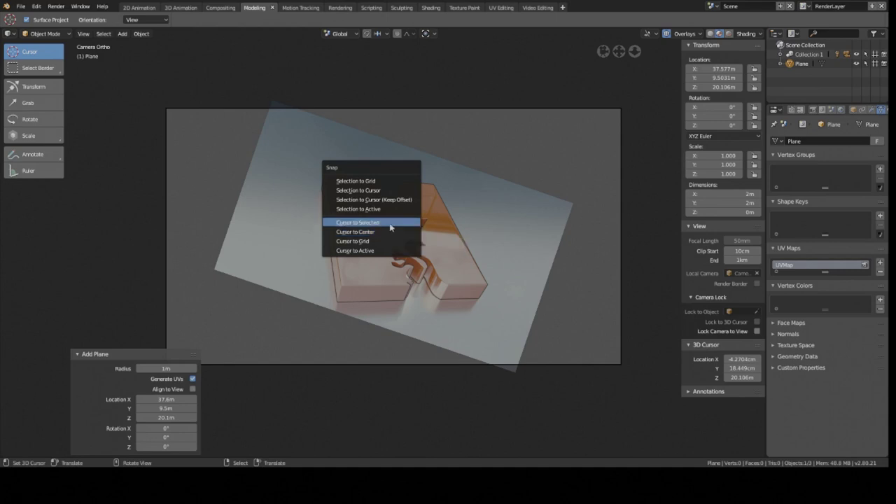
left_click(382, 190)
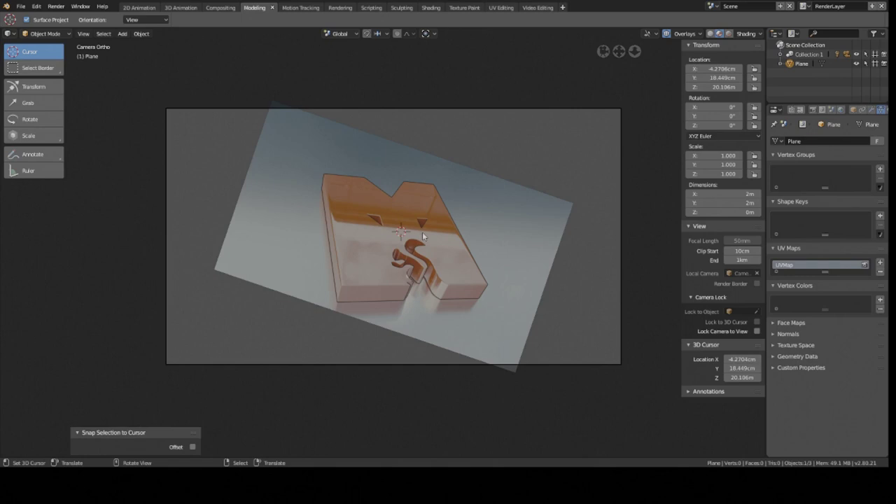
- Move the plane along Z, then return to the camera view
middle_click_drag(532, 275, 527, 271)
scroll(481, 273, "down", 5)
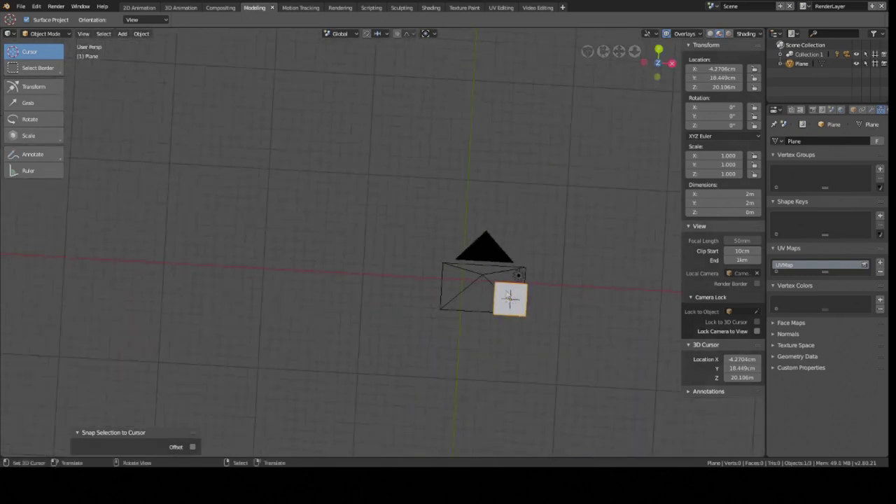
scroll(511, 305, "up", 4)
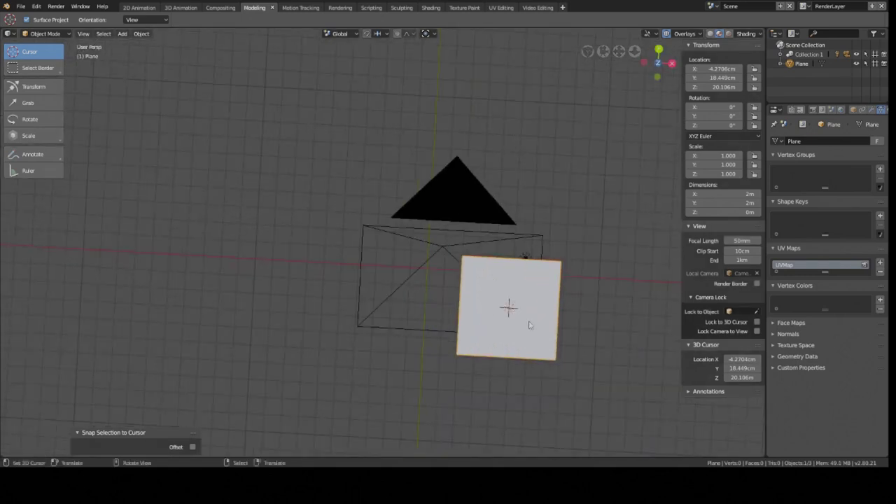
mouse_move(510, 306)
middle_mouse_down()
mouse_move(540, 261)
mouse_move(512, 262)
middle_mouse_up()
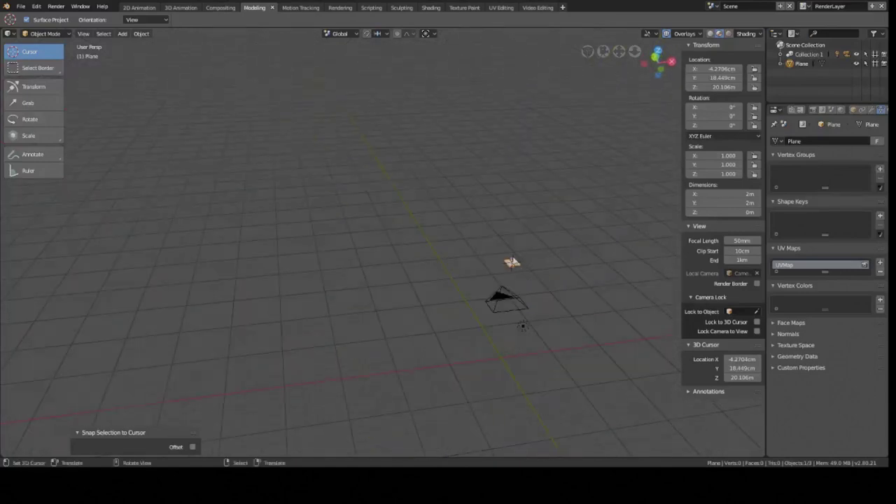
key("g")
key("z")
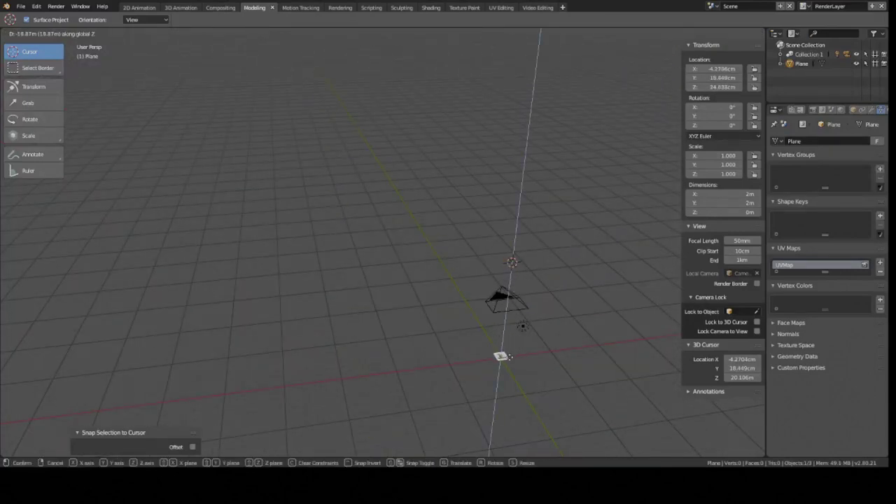
left_click(509, 360)
key("KP_0")
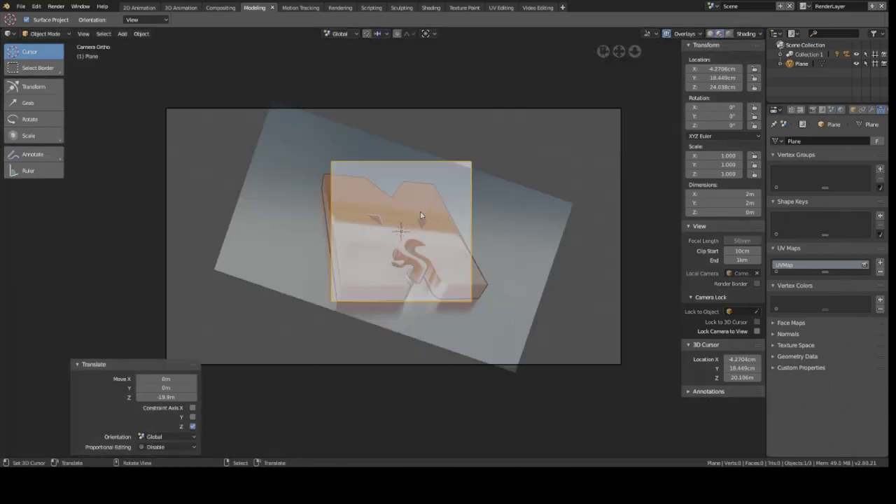
- In Edit Mode, move the plane's top-left and top-right corners onto the logo's corners
key("Tab")
left_click(338, 164)
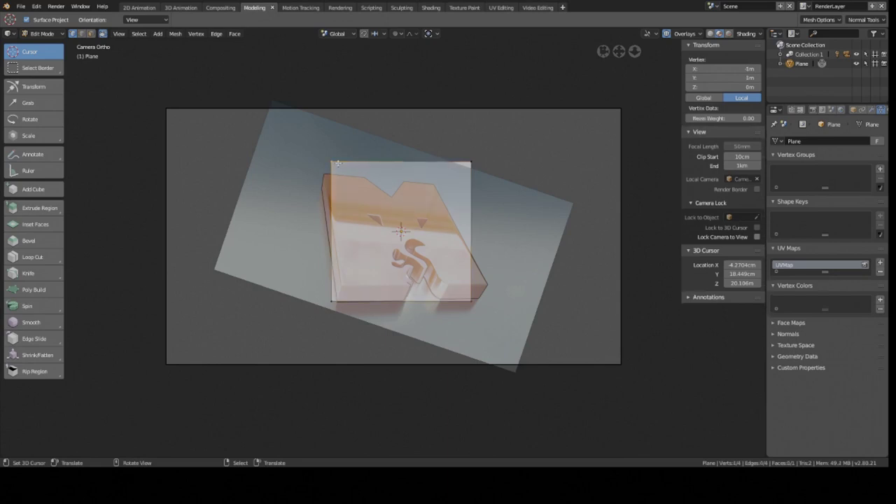
key("g")
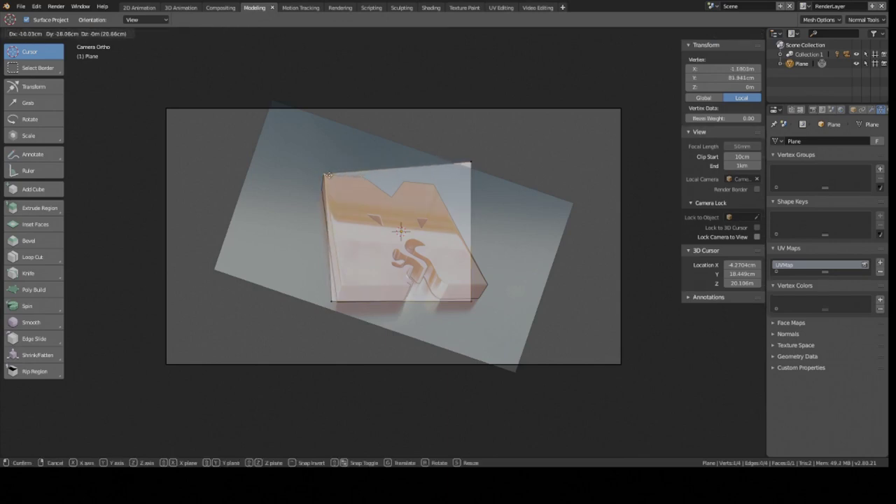
left_click(327, 176)
left_click(461, 163)
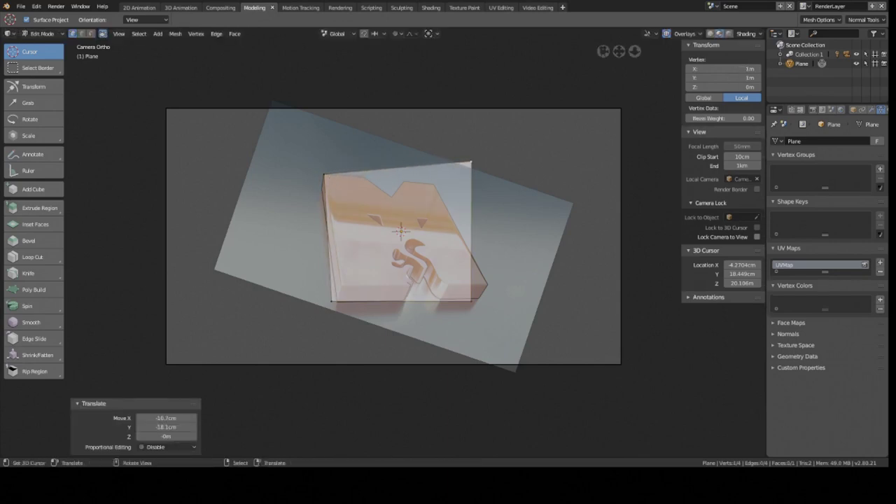
key("g")
left_click(440, 195)
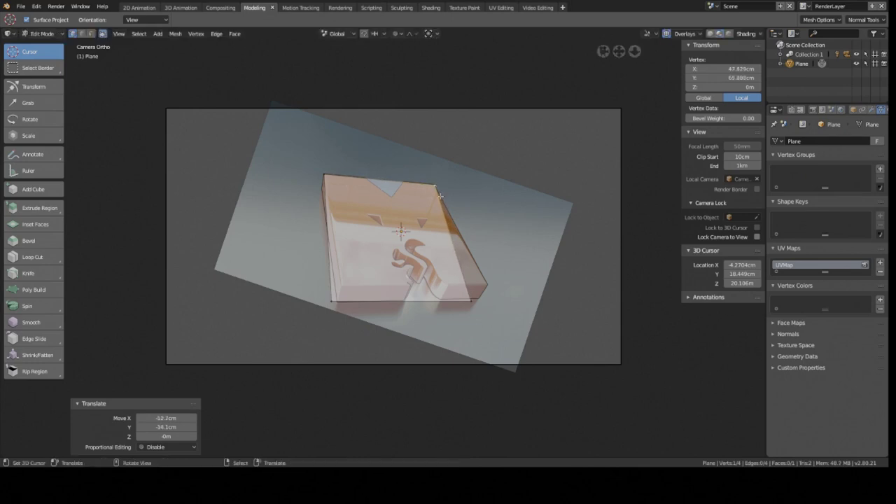
- Move the bottom-right and bottom-left corners onto the logo, then select the whole face
left_click(474, 304)
key("g")
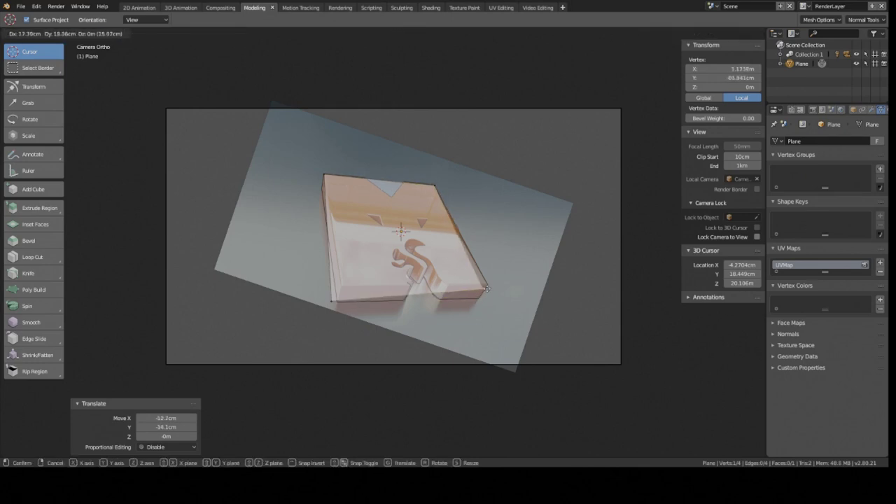
left_click(491, 285)
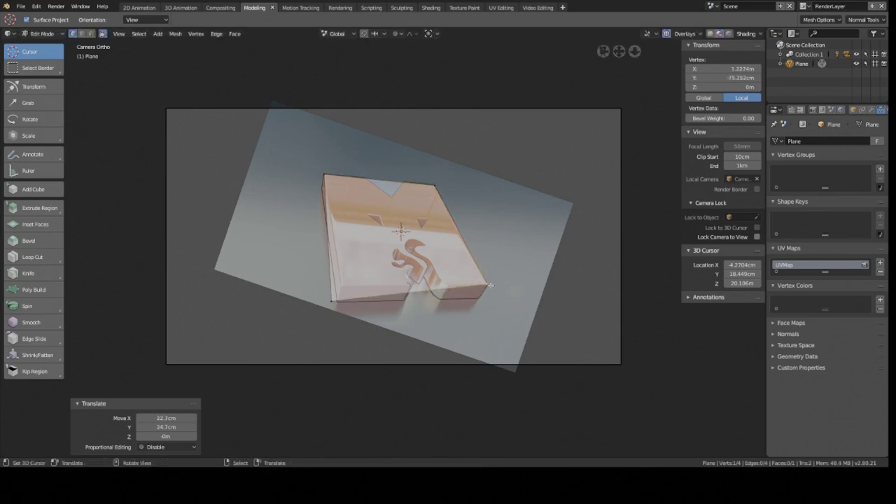
left_click(333, 302)
key("g")
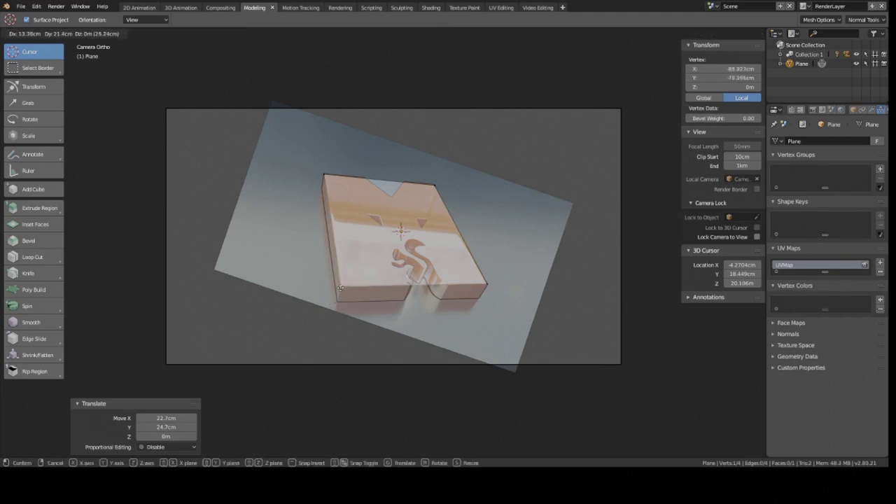
left_click(340, 288)
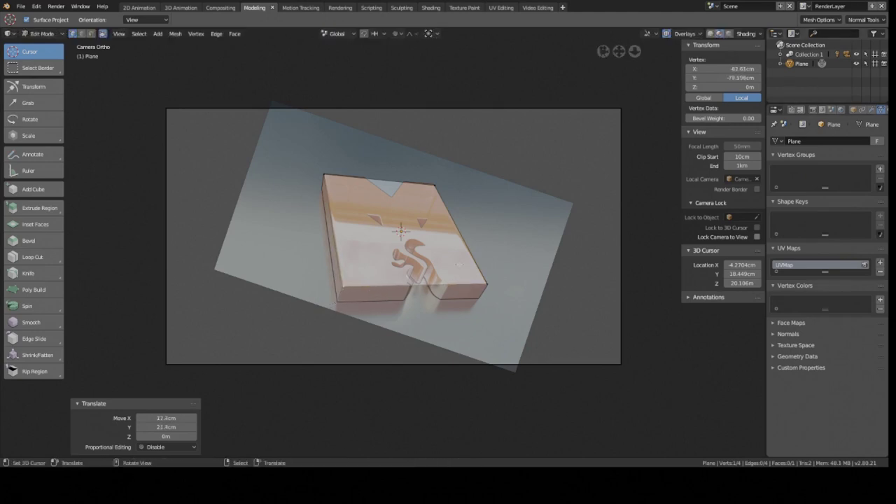
key("a")
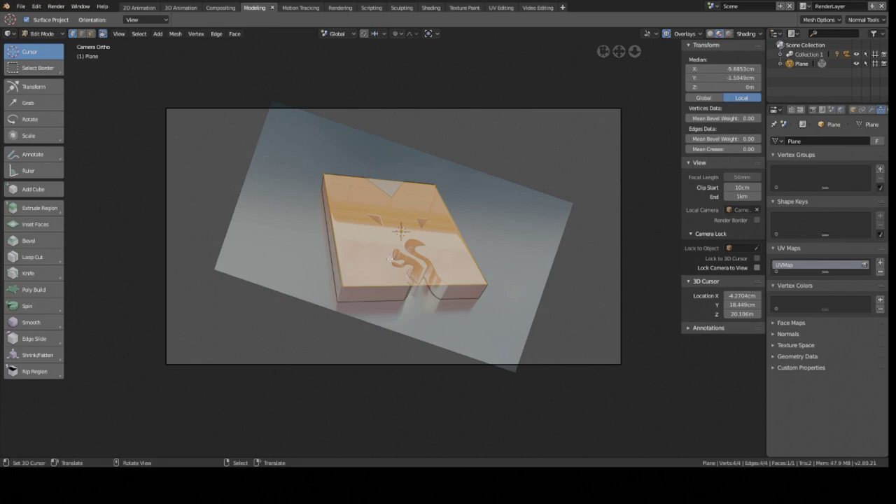
key("e")
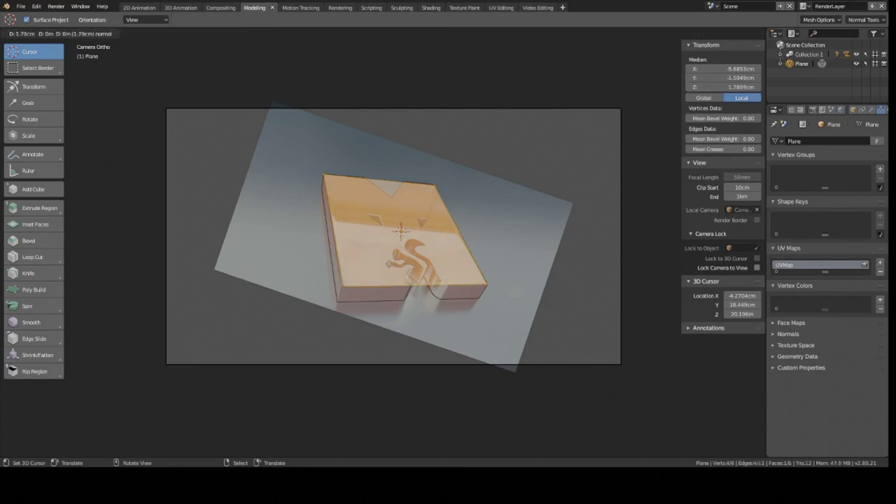
key("shift+z")
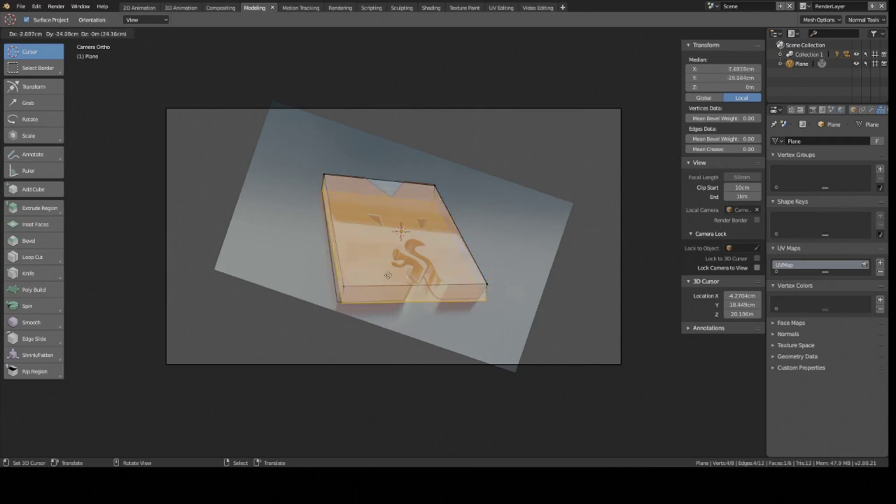
key("z")
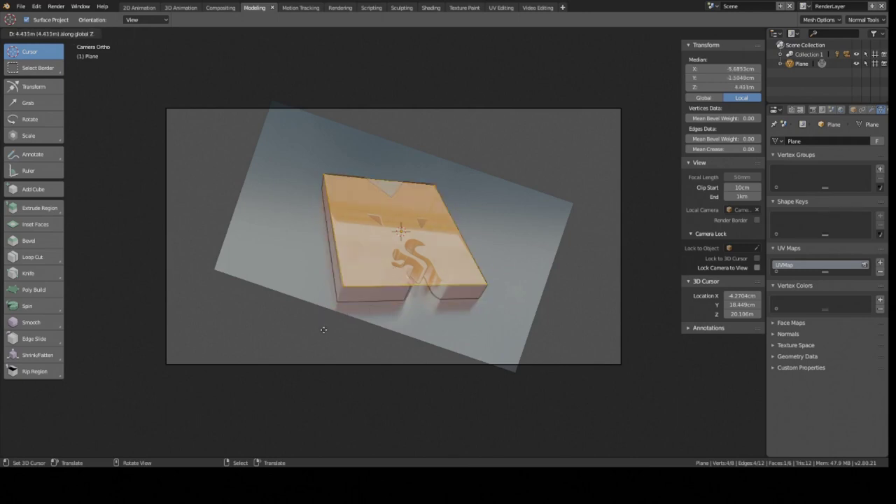
key("z")
key("z")
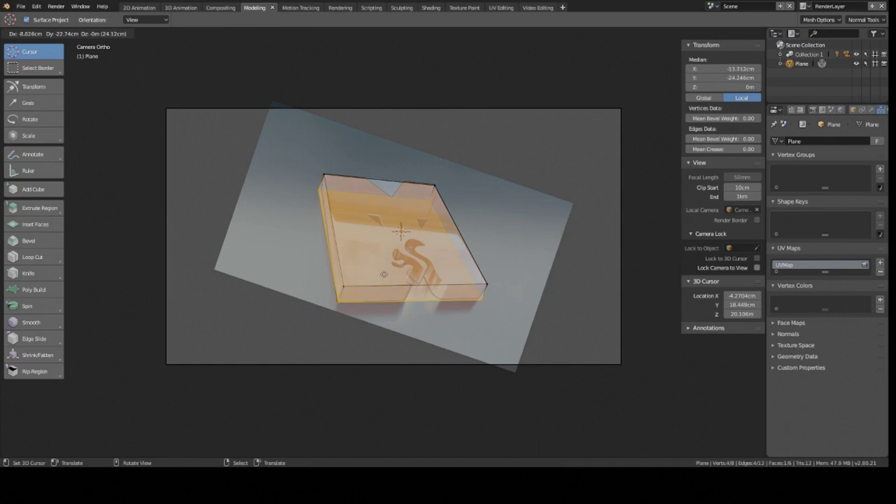
left_click(384, 273)
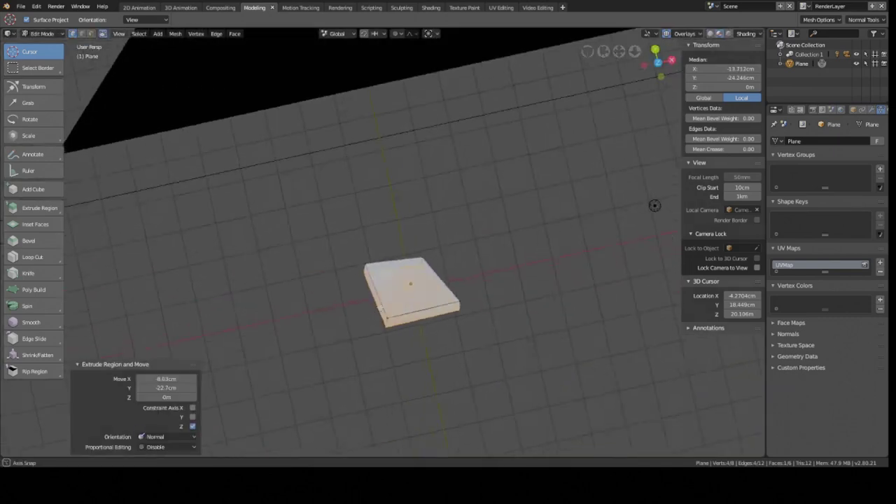
middle_click_drag(365, 310, 653, 202)
mouse_move(393, 271)
middle_mouse_down()
mouse_move(324, 222)
mouse_move(402, 184)
mouse_move(397, 248)
middle_mouse_up()
key("KP_0")
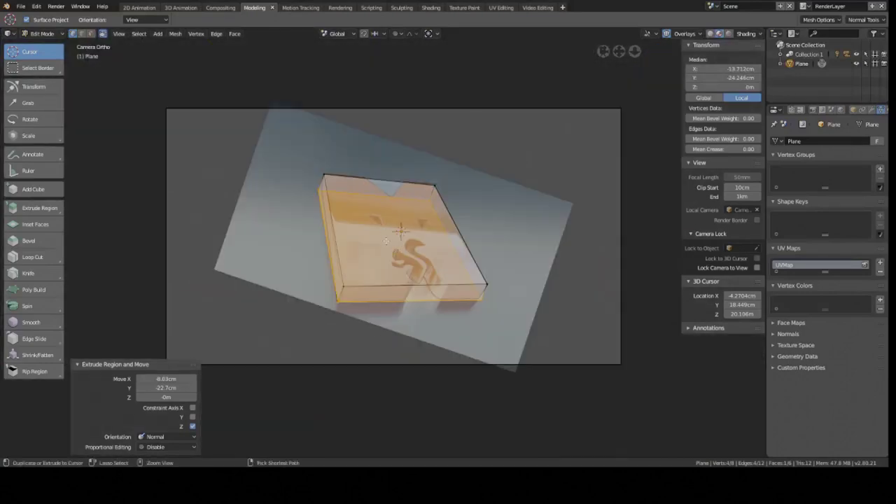
key("ctrl+z")
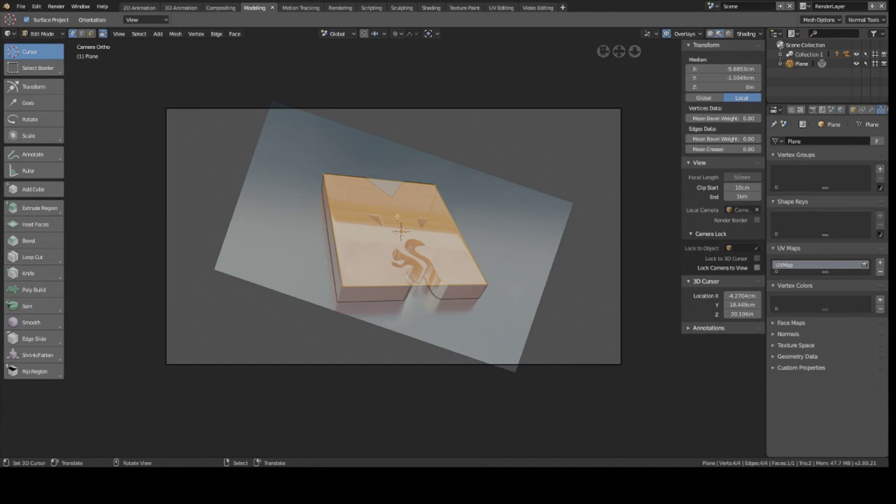
- Switch to Front Ortho view in Object Mode and select the reference camera
scroll(416, 259, "down", 3)
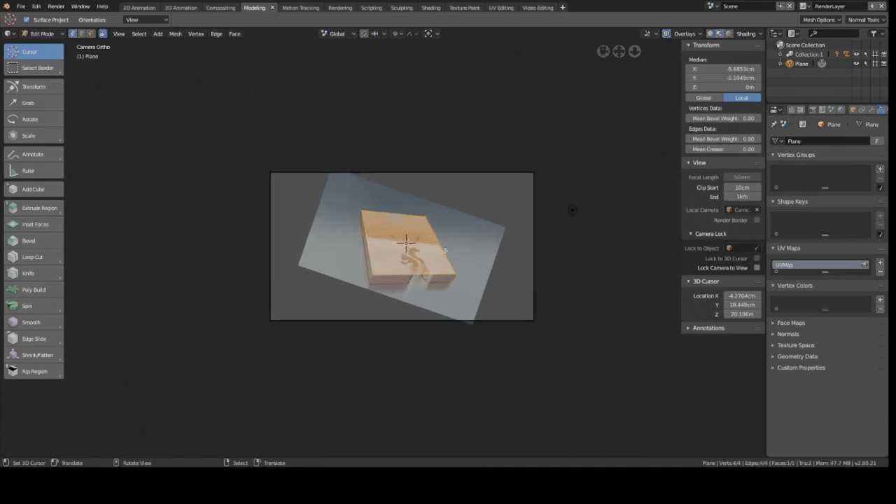
scroll(444, 251, "down", 4)
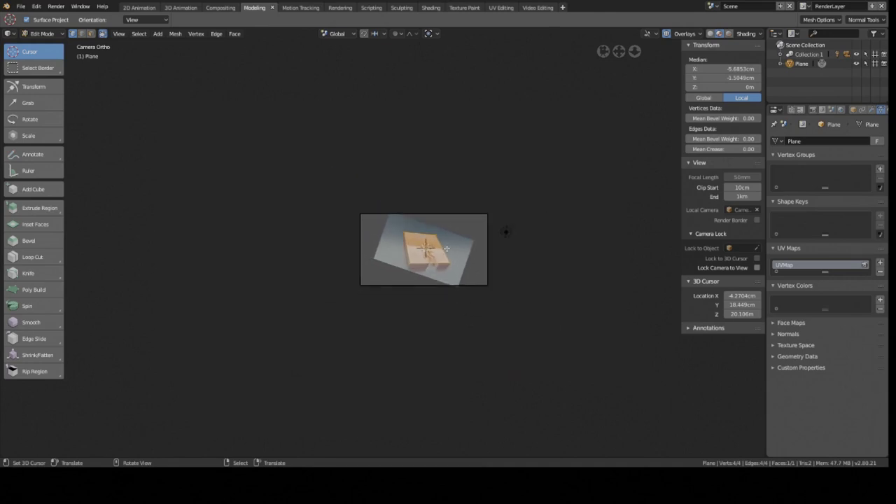
middle_click_drag(456, 234, 453, 257)
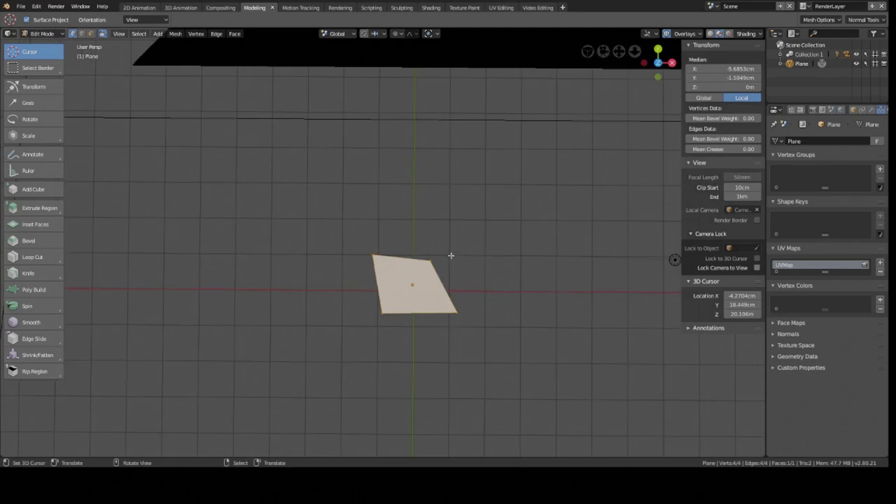
key("KP_1")
scroll(451, 256, "down", 8)
scroll(450, 231, "down", 1)
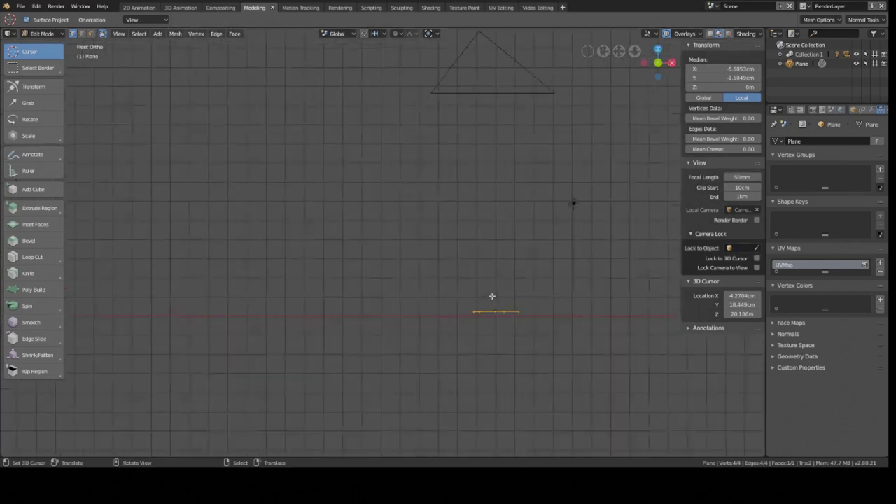
scroll(449, 175, "down", 1)
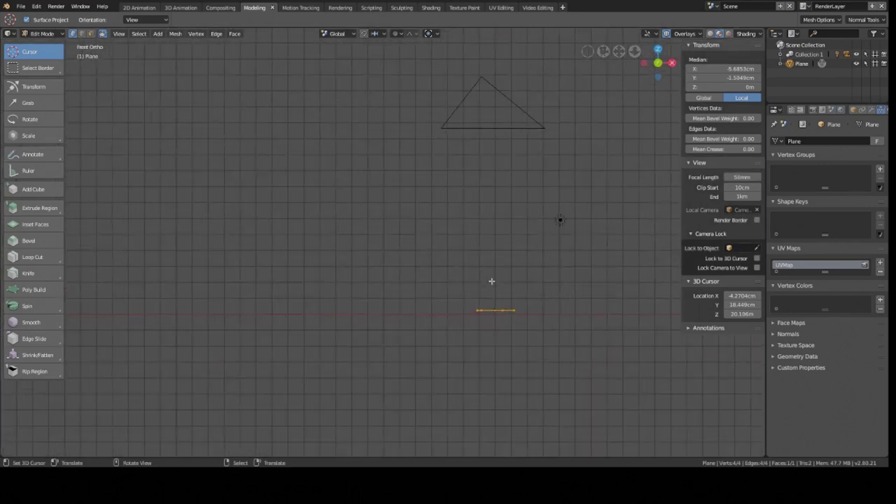
key("Tab")
left_click(498, 91)
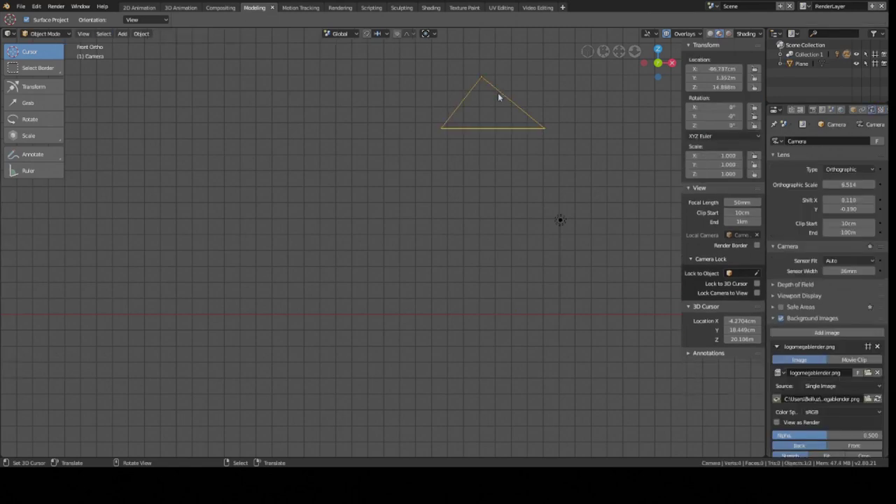
- Duplicate the reference camera, rotate the copy -90° and place it down-left
key("shift+d")
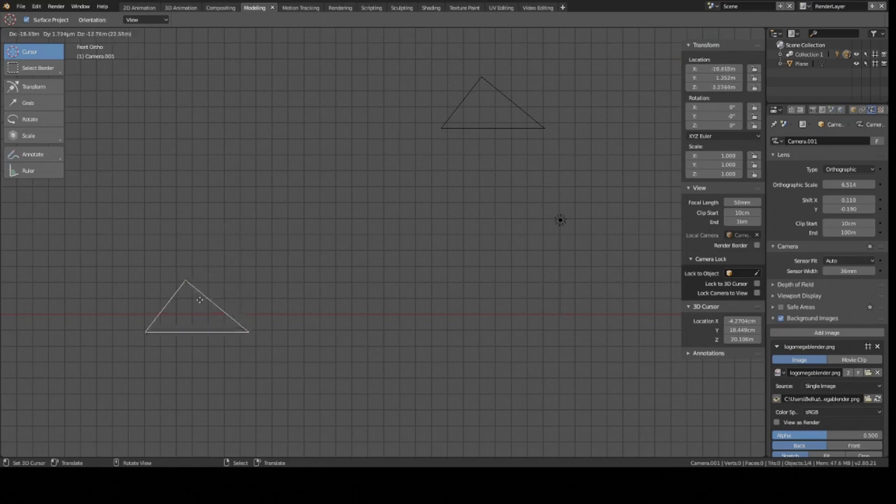
left_click(168, 304)
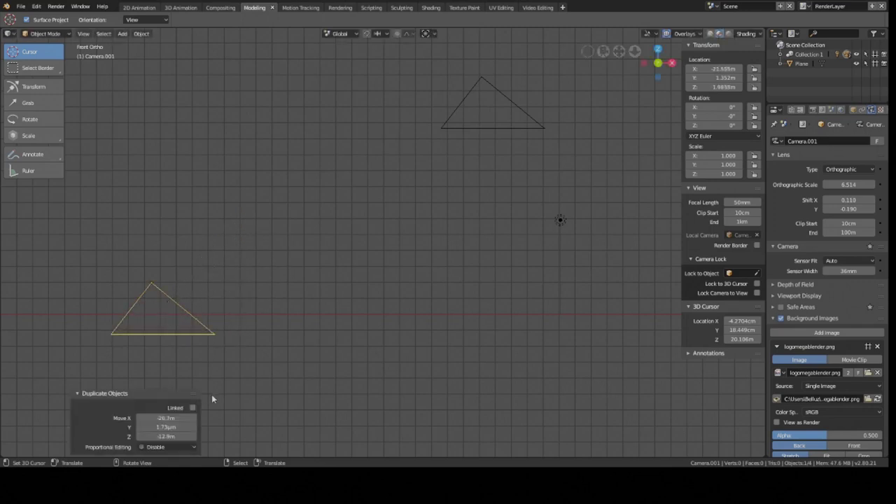
type("r")
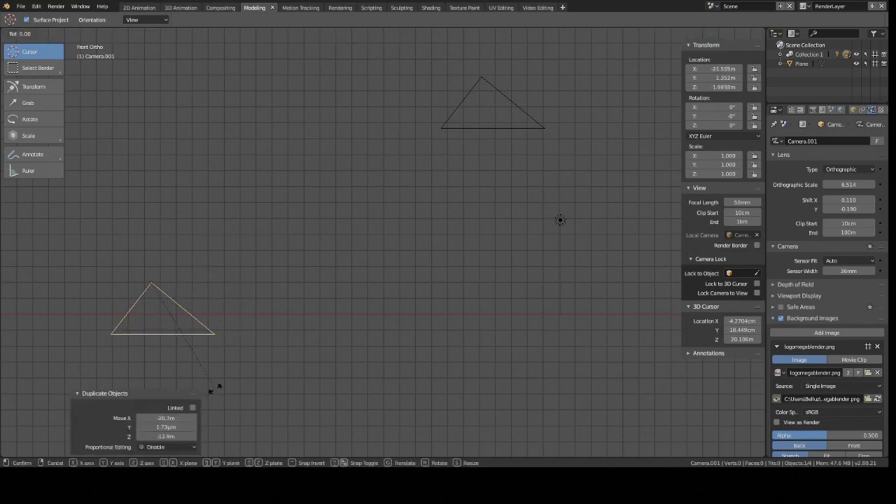
type("-90")
key("Return")
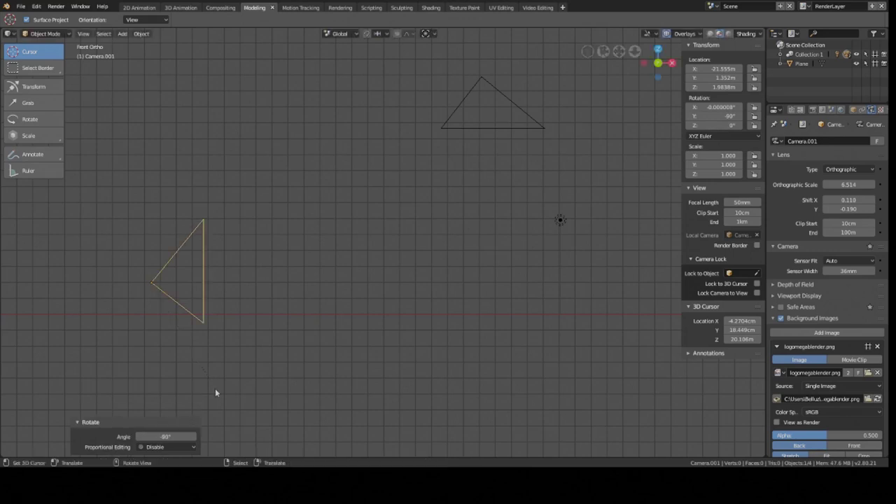
key("g")
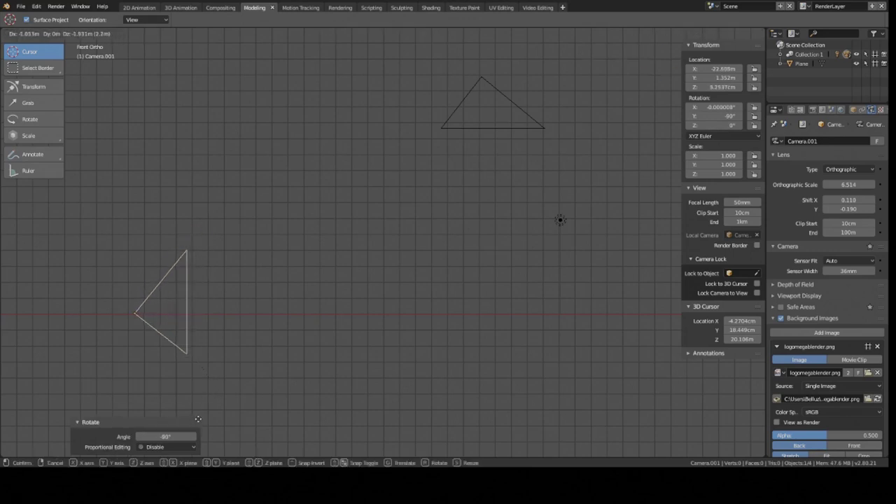
left_click(199, 419)
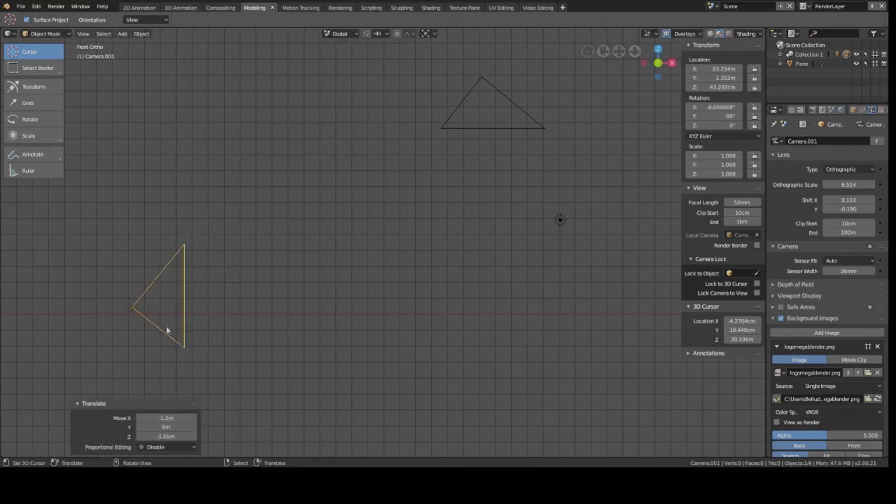
- Inspect the cameras from side, front and left orthographic views
mouse_move(184, 344)
middle_mouse_down()
mouse_move(316, 359)
mouse_move(315, 342)
middle_mouse_up()
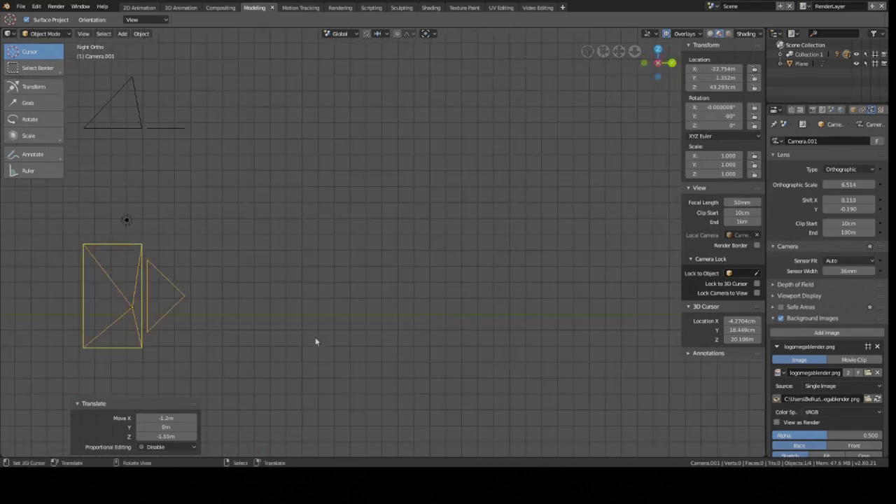
key("ctrl+KP_3")
key("KP_1")
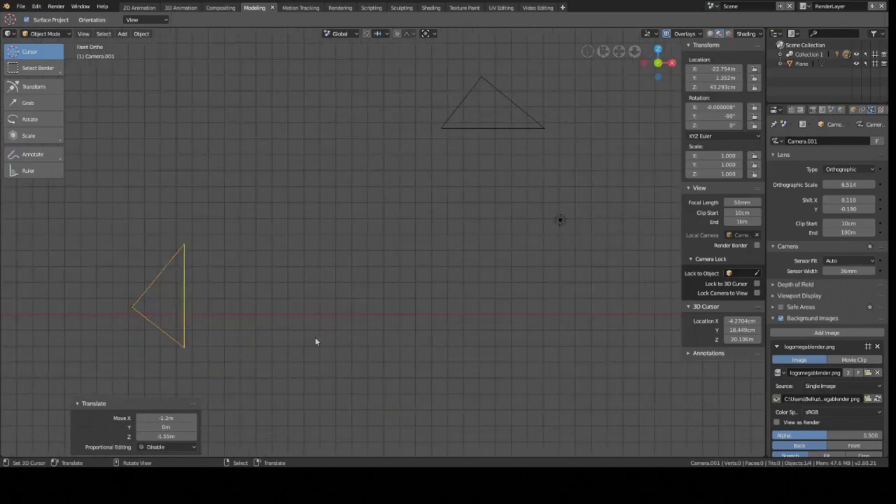
key("ctrl+KP_3")
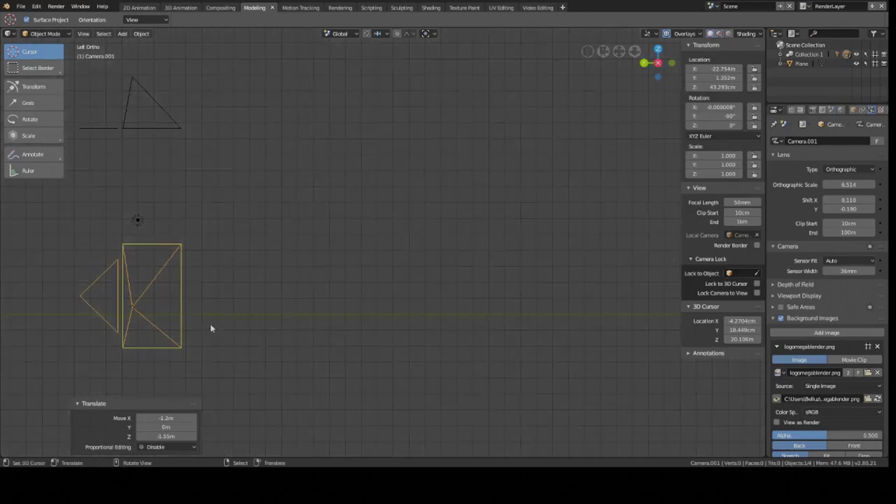
mouse_move(269, 293)
middle_mouse_down()
mouse_move(265, 301)
mouse_move(276, 275)
middle_mouse_up()
- Select the logo plane in Left Ortho view, cancel its move, and select Camera.001
left_click(303, 248)
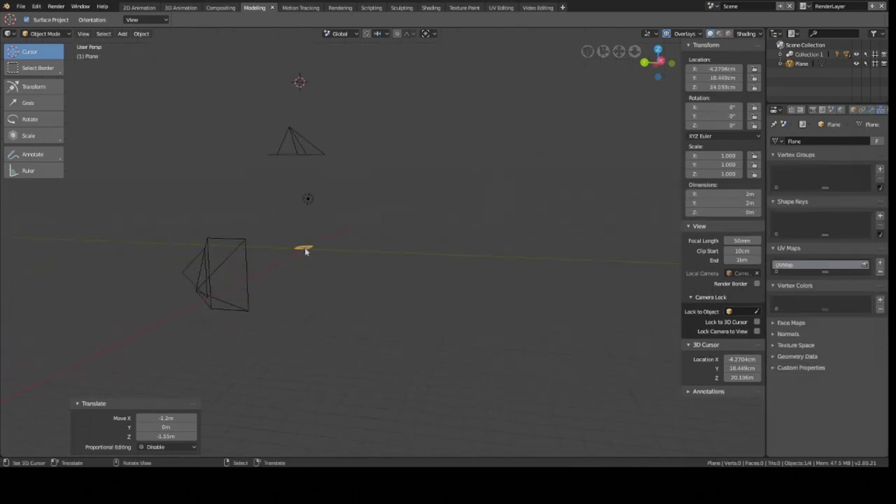
key("KP_3")
key("ctrl+KP_3")
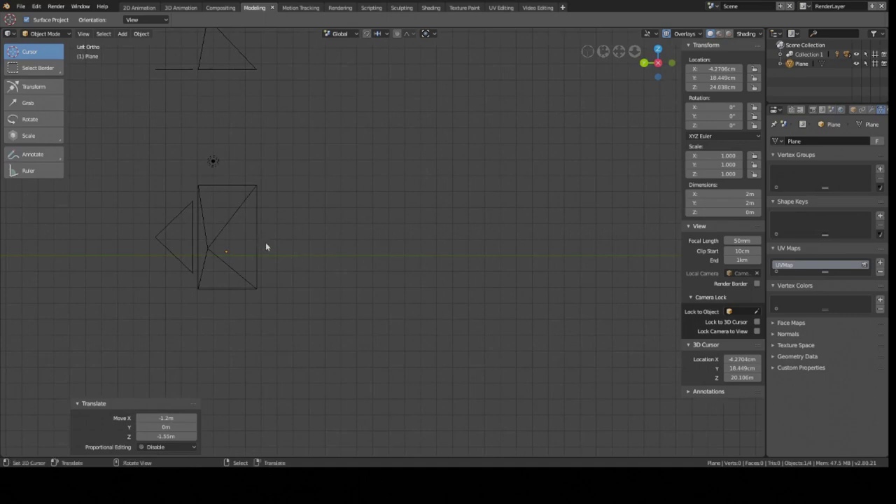
middle_click_drag(269, 246, 316, 245, "shift")
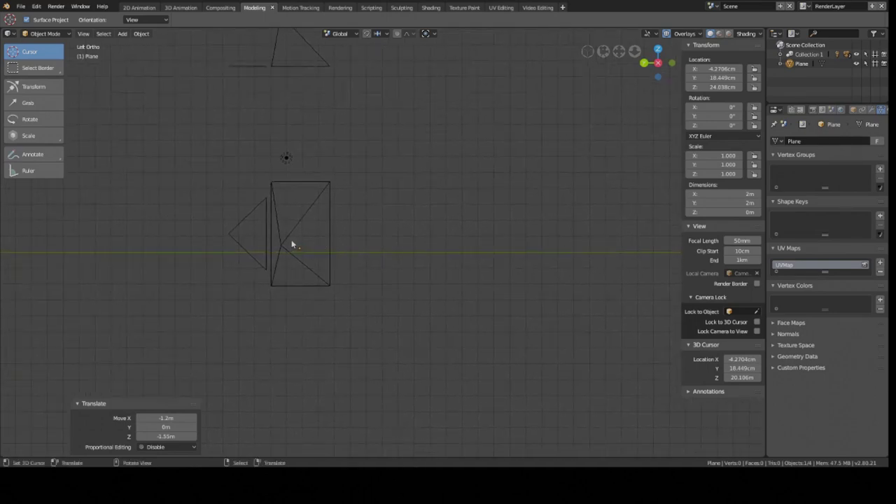
key("g")
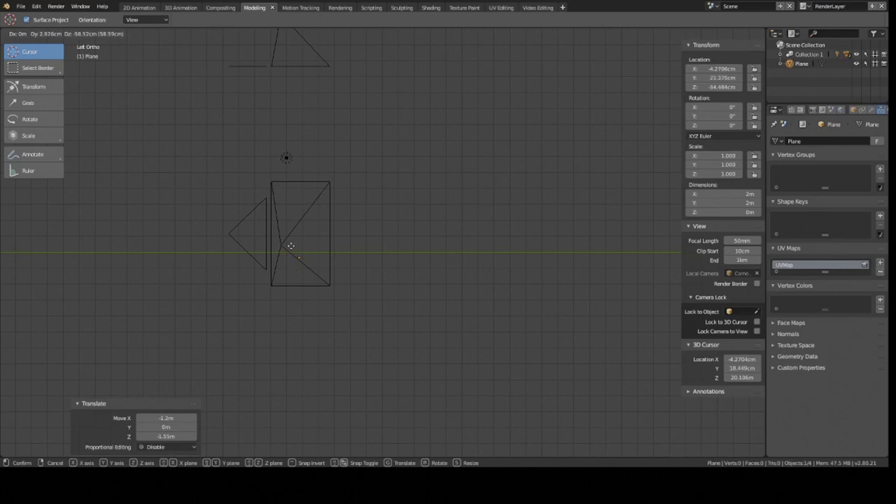
key("Escape")
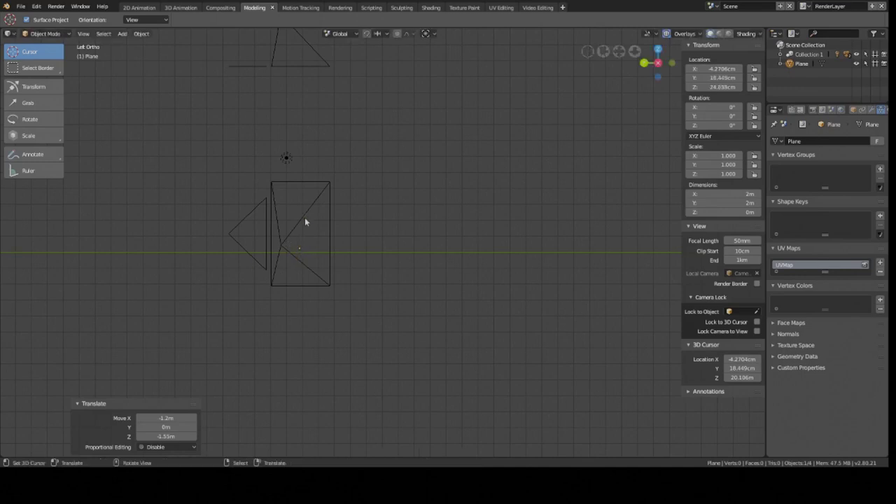
left_click(304, 217)
- Move Camera.001, rotate it 90° and reposition it
key("g")
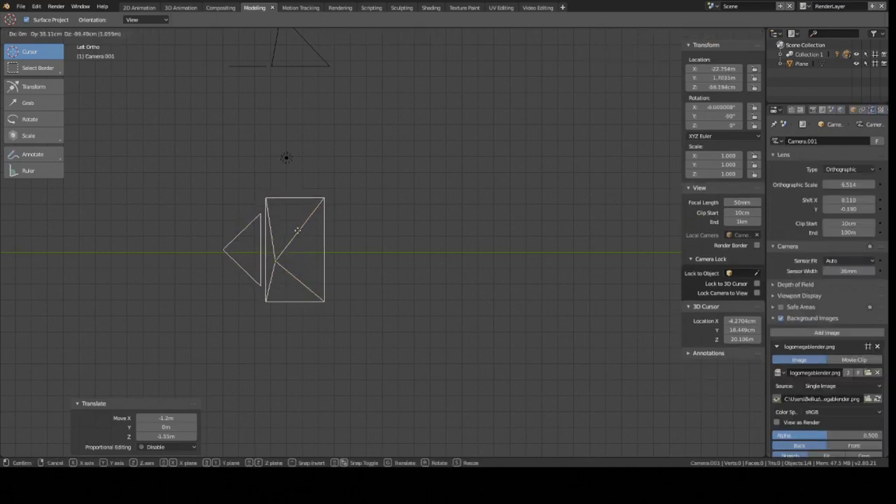
left_click(298, 229)
type("r")
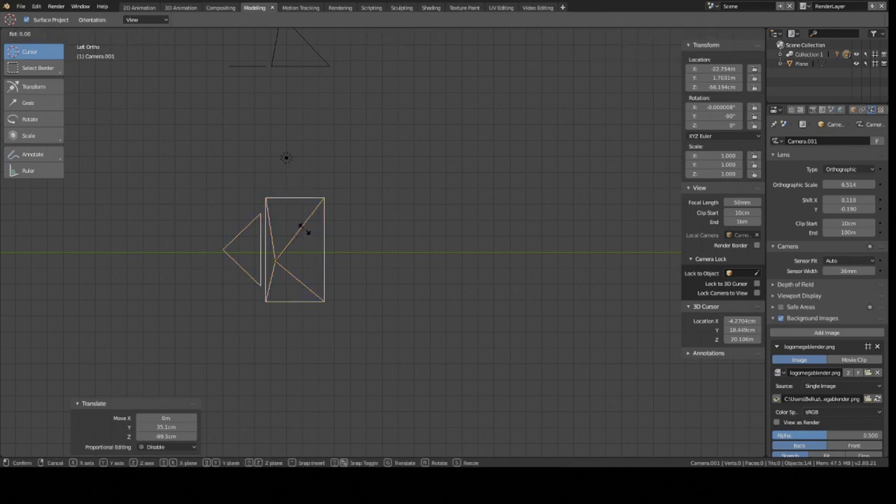
type("90")
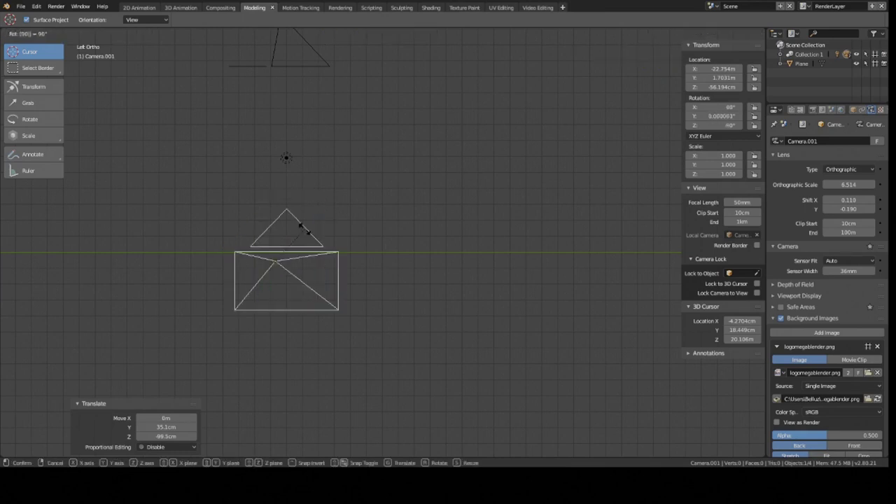
key("Return")
key("g")
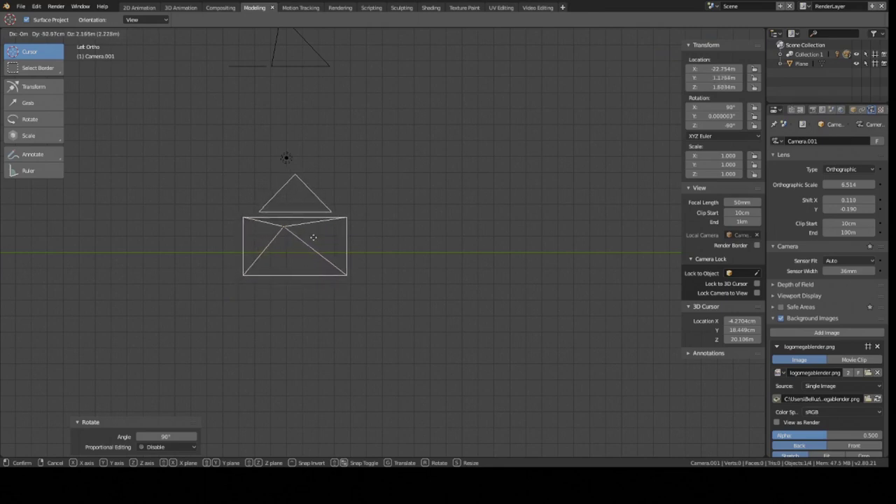
left_click(313, 238)
- Lower Camera.001 along Z, then in Right Ortho raise it 99.5 cm along Z
mouse_move(392, 251)
middle_mouse_down()
mouse_move(327, 266)
mouse_move(299, 297)
mouse_move(331, 330)
mouse_move(318, 339)
mouse_move(338, 364)
middle_mouse_up()
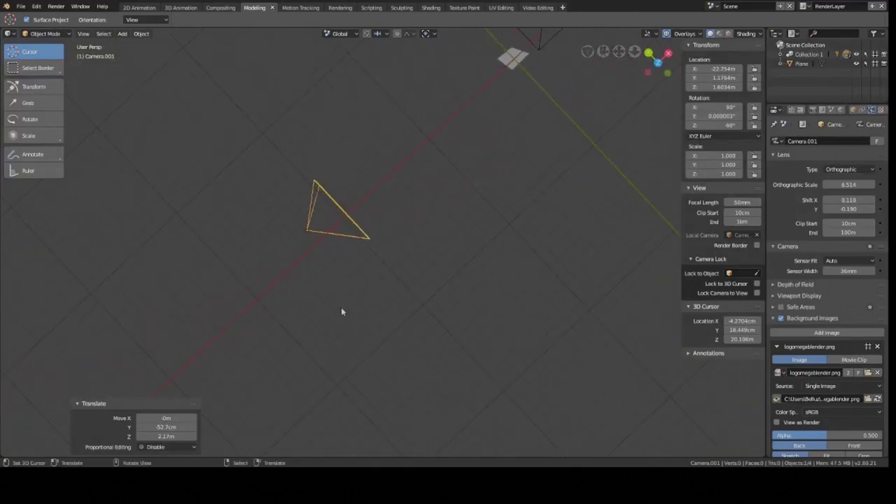
mouse_move(342, 311)
middle_mouse_down()
mouse_move(396, 248)
mouse_move(395, 226)
middle_mouse_up()
key("g")
key("z")
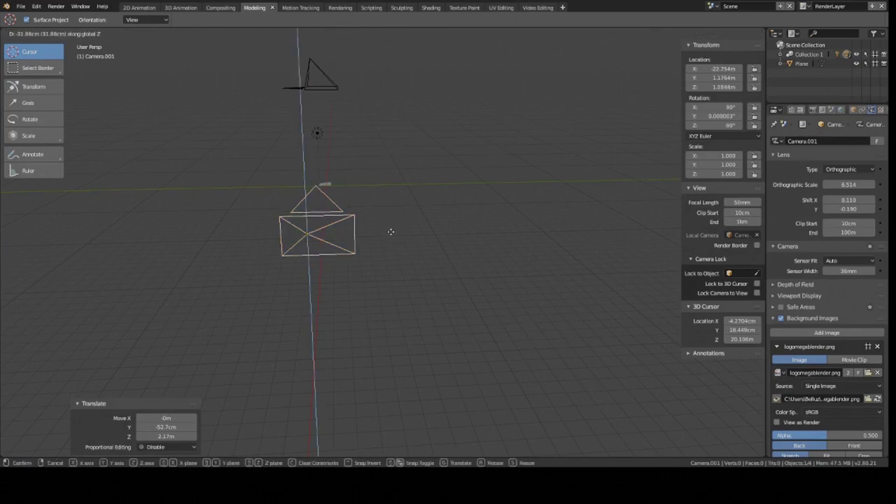
left_click(390, 248)
key("KP_3")
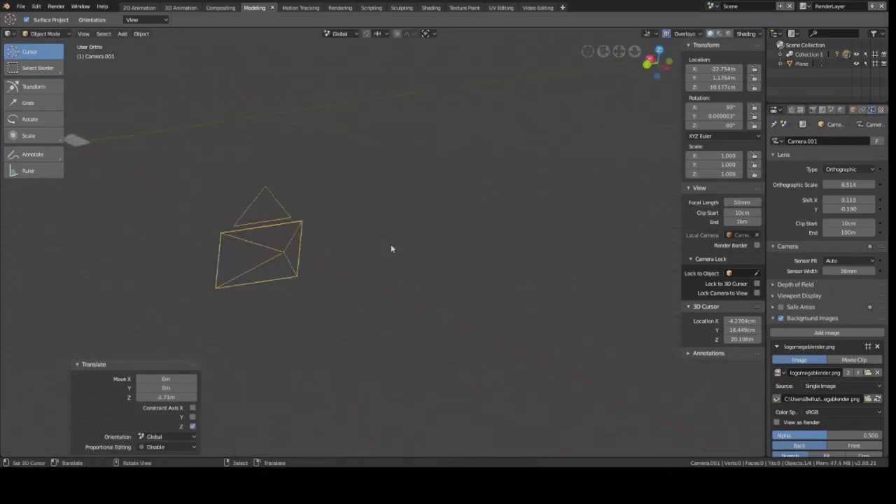
key("g")
key("z")
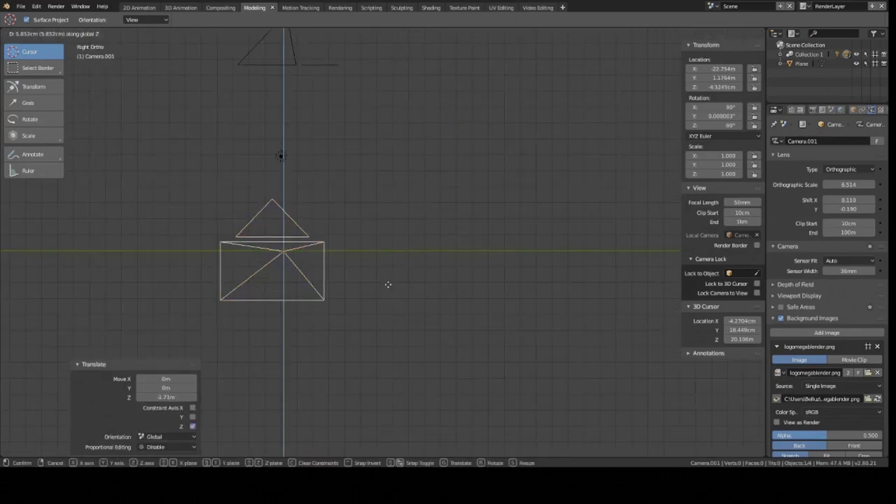
left_click(392, 275)
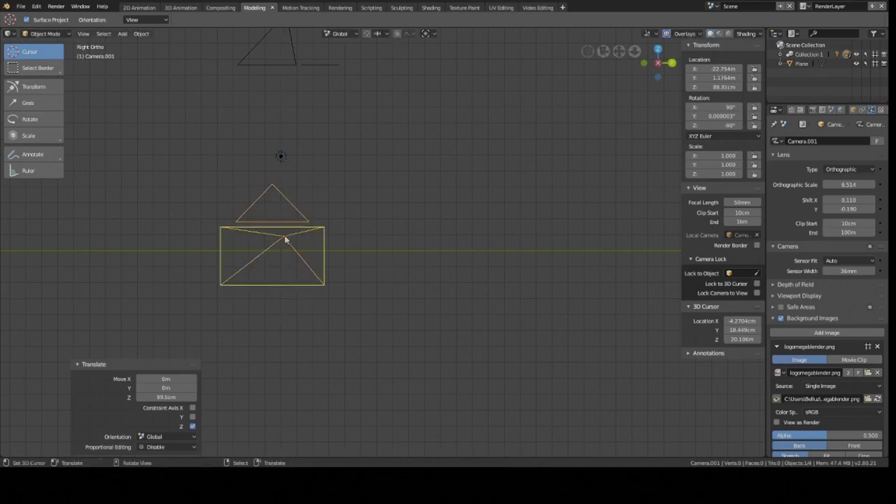
- Make Camera.001 the active scene camera, fit its frame, then orbit out and select the plane
key("ctrl+KP_0")
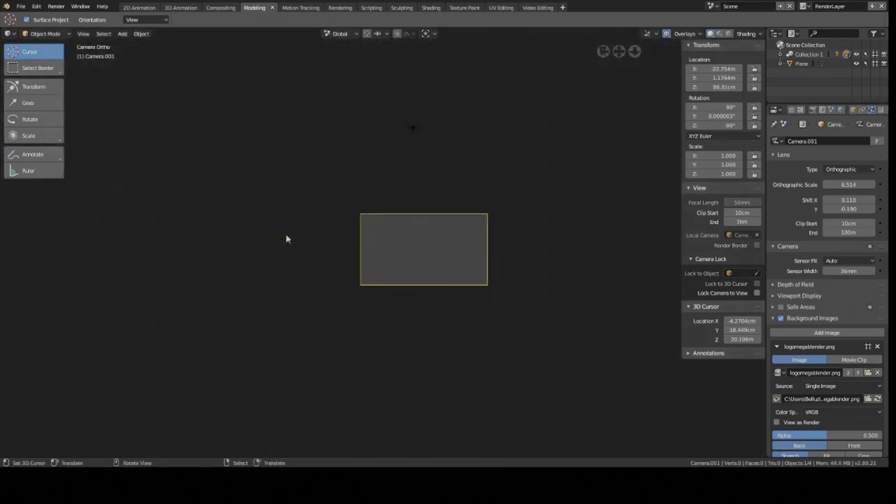
key("Home")
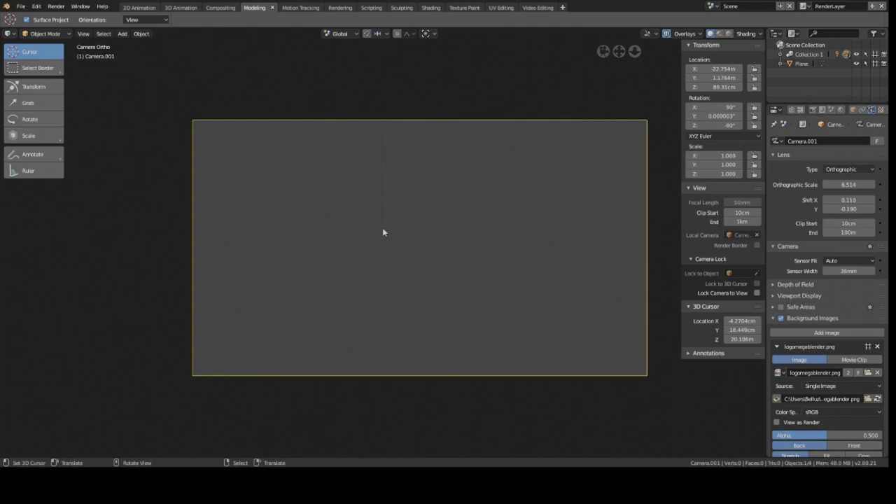
scroll(383, 235, "down", 3)
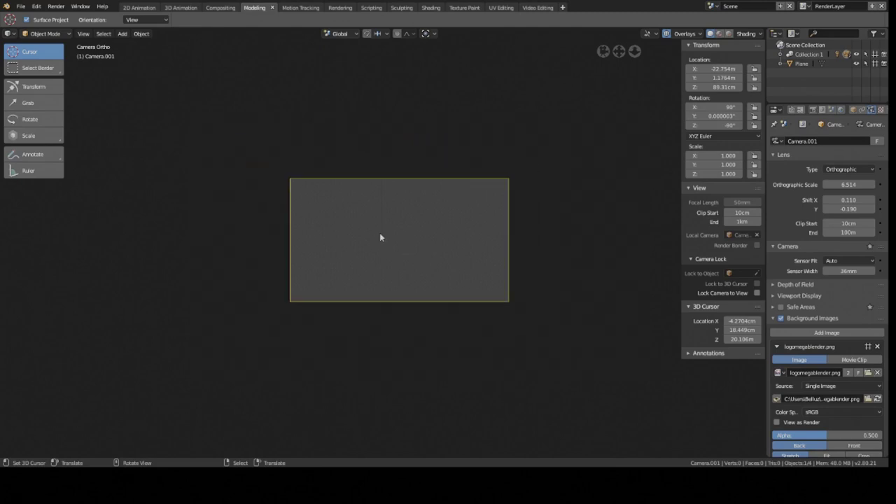
mouse_move(485, 247)
middle_mouse_down()
mouse_move(481, 264)
mouse_move(470, 236)
middle_mouse_up()
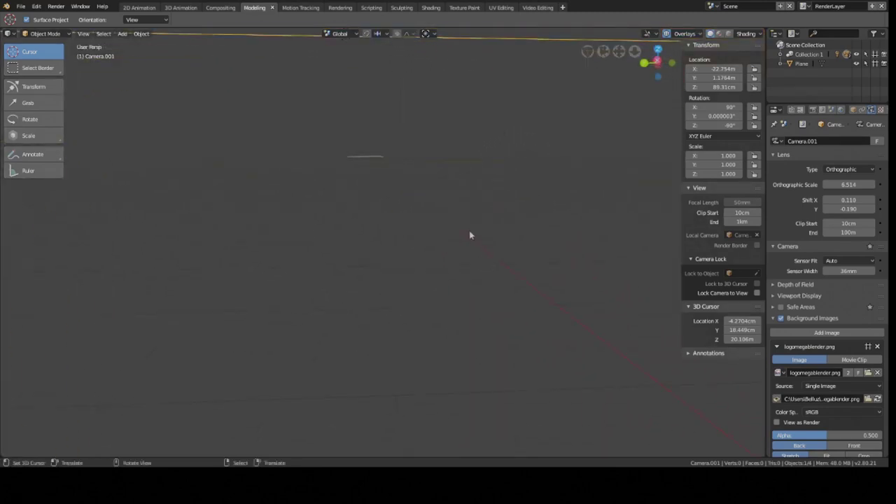
left_click(370, 157)
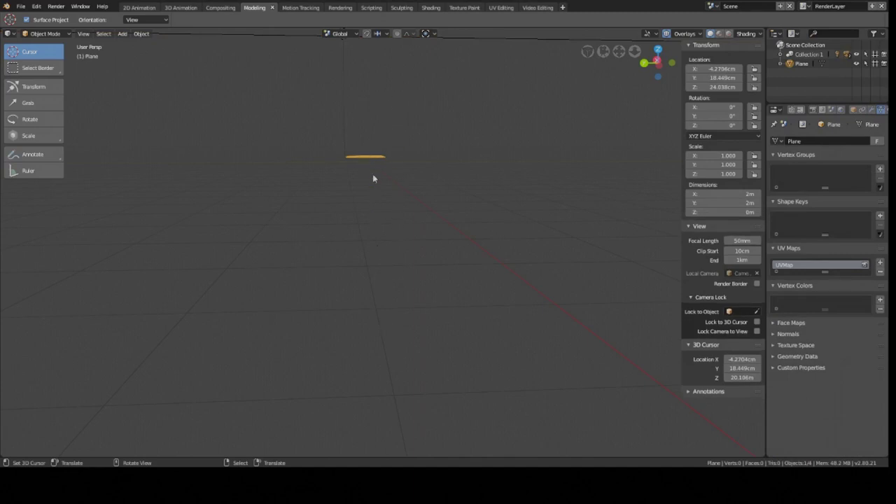
- Extrude the plane's face 68.7 cm along its normal into a block
key("Tab")
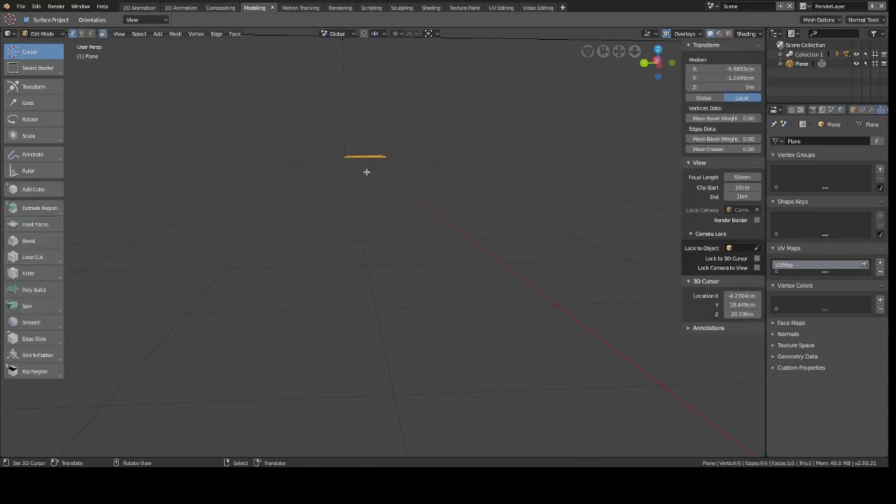
key("e")
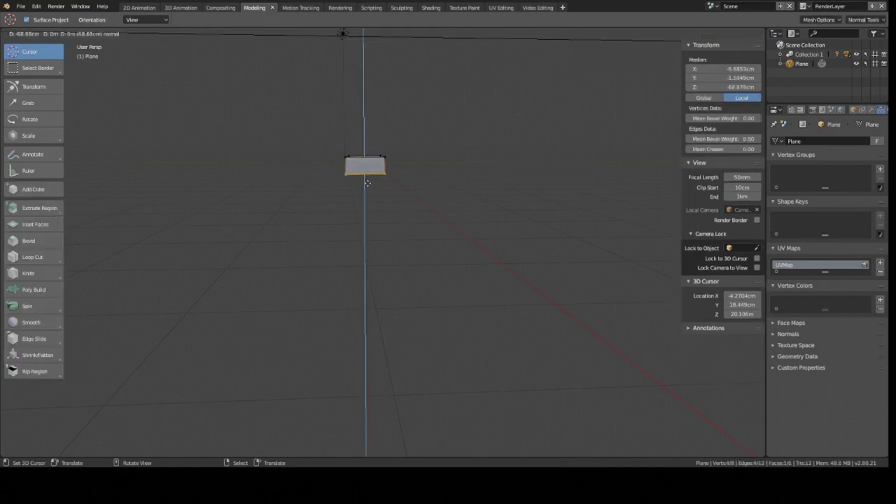
left_click(368, 183)
- Look through the scene camera, expand Collection 1 in the Outliner, and make Camera the active object
key("KP_0")
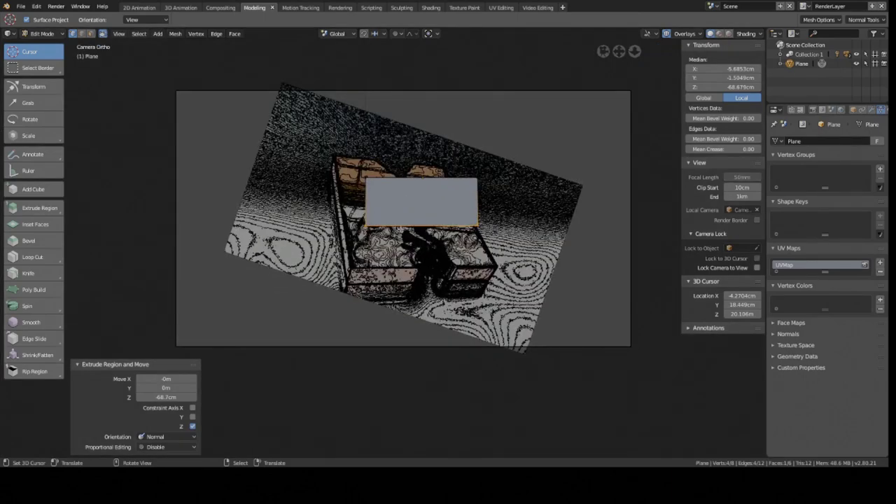
scroll(401, 225, "down", 1)
scroll(401, 224, "down", 3)
scroll(402, 224, "up", 3)
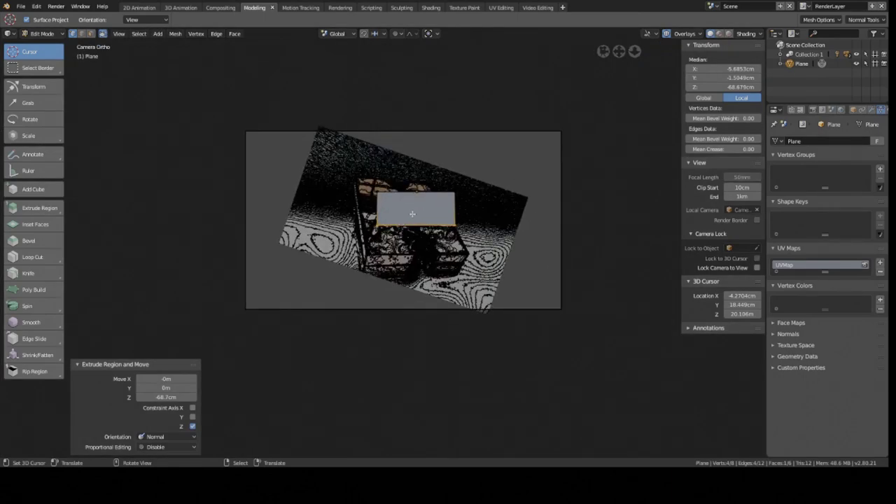
scroll(453, 205, "down", 1)
scroll(452, 205, "down", 2)
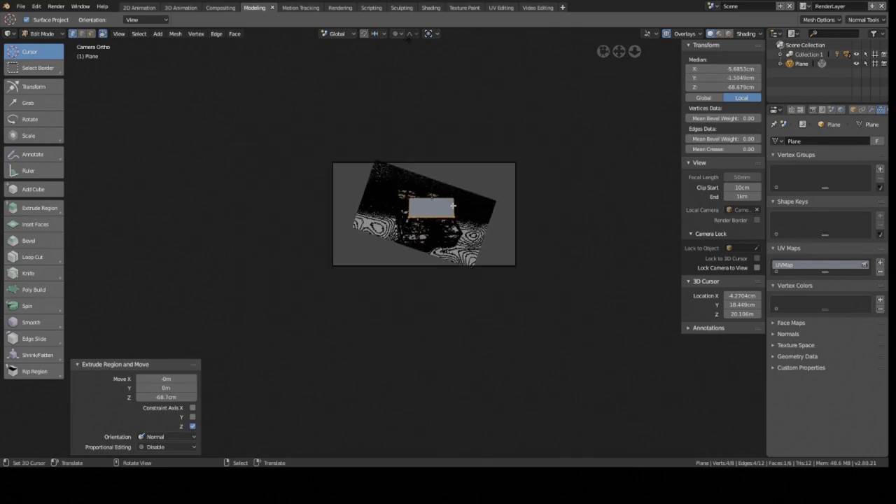
left_click(781, 54)
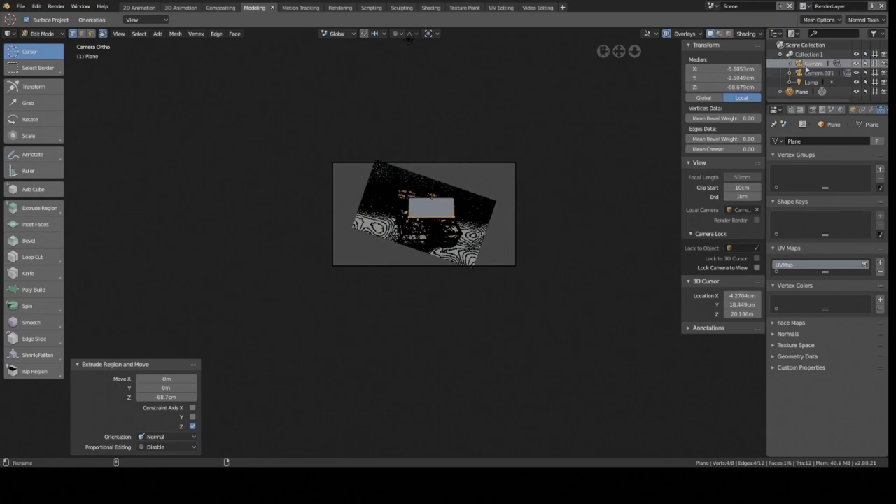
left_click(806, 68, "ctrl")
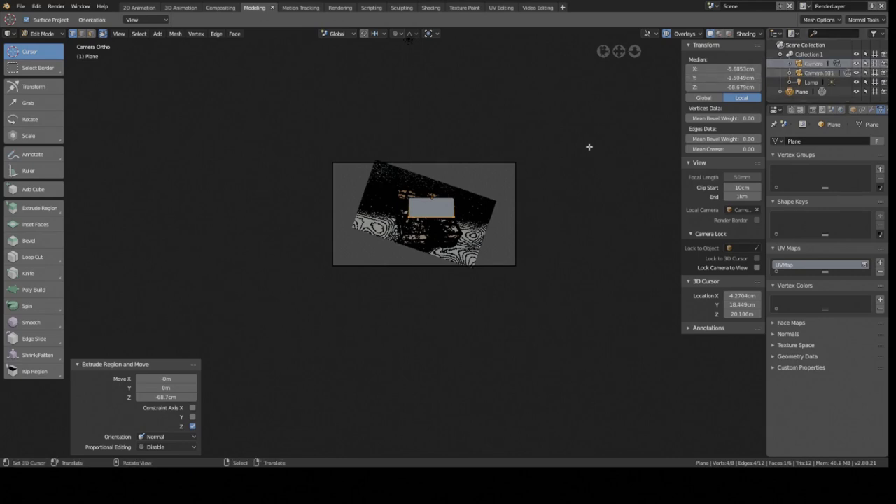
left_click(800, 64, "ctrl")
- Toggle the view through the selected object, zoom out, and return to Object Mode
key("ctrl+KP_0")
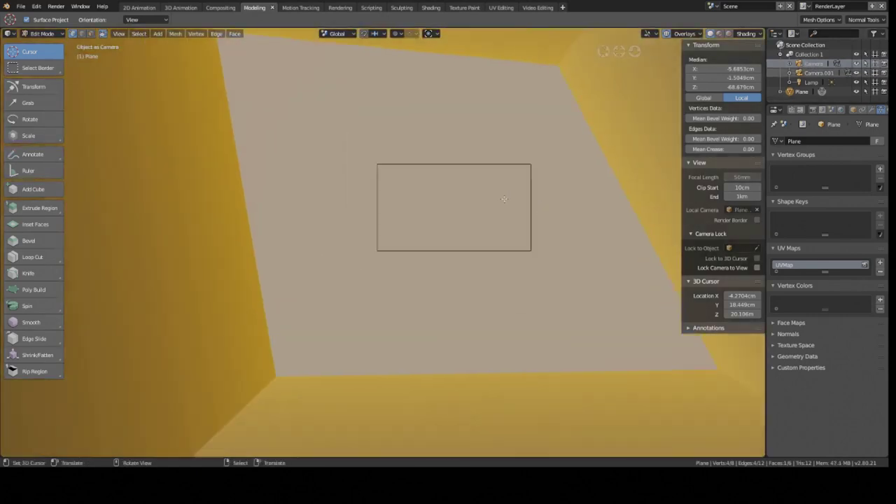
key("KP_0")
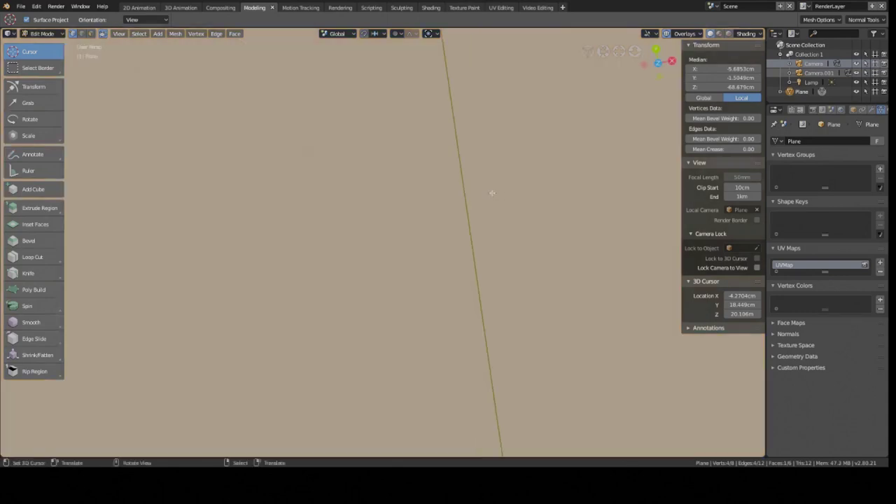
scroll(504, 196, "down", 4)
scroll(514, 199, "down", 2)
scroll(526, 204, "down", 2)
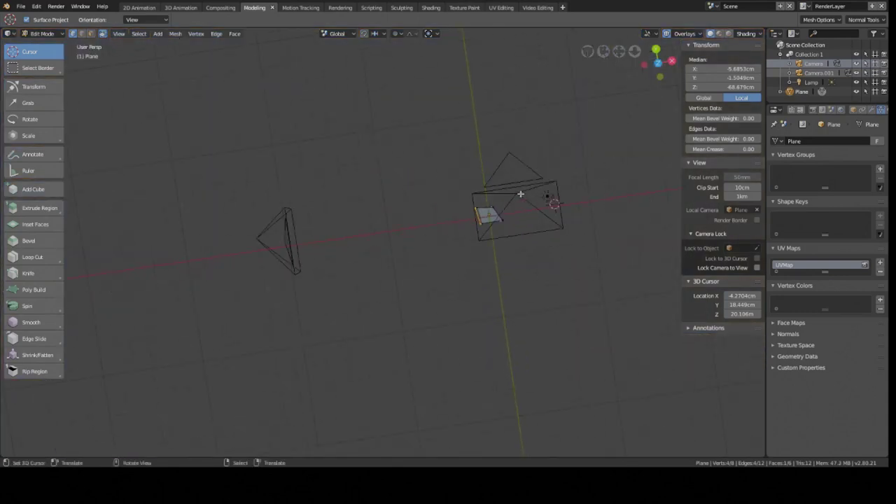
key("Tab")
- Set Camera as the active scene camera, then orbit out to see both cameras
left_click(518, 193)
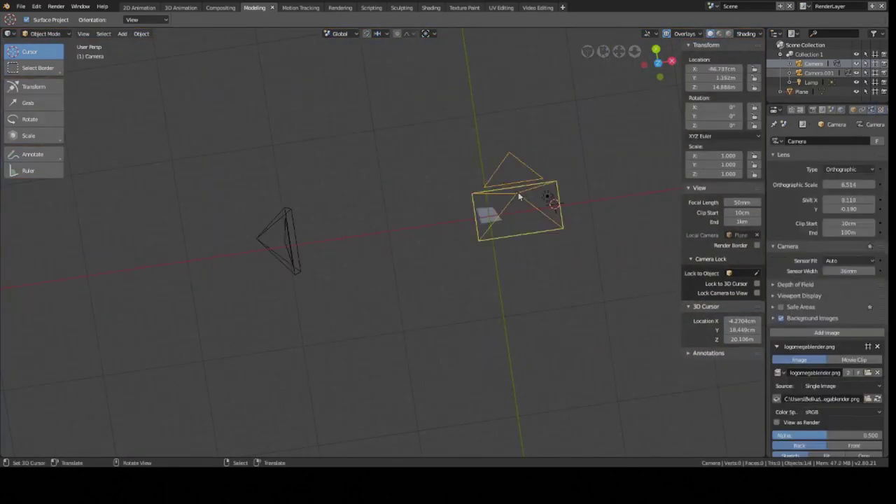
key("ctrl+KP_0")
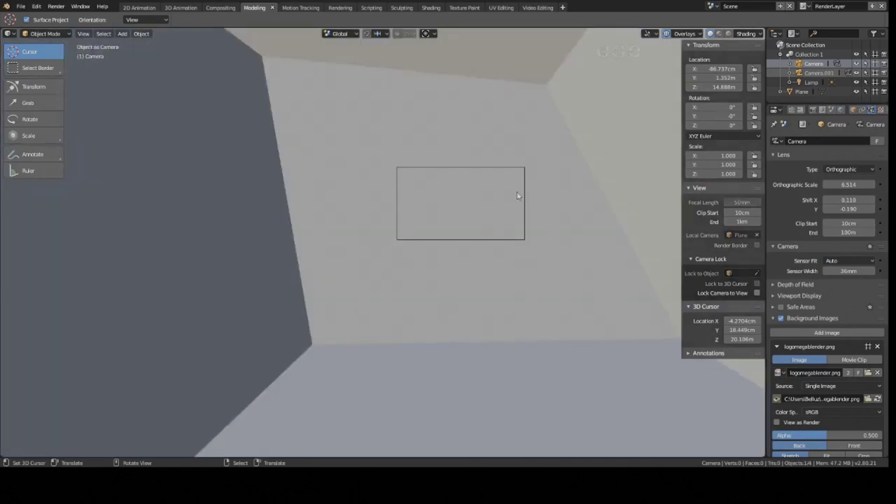
key("KP_0")
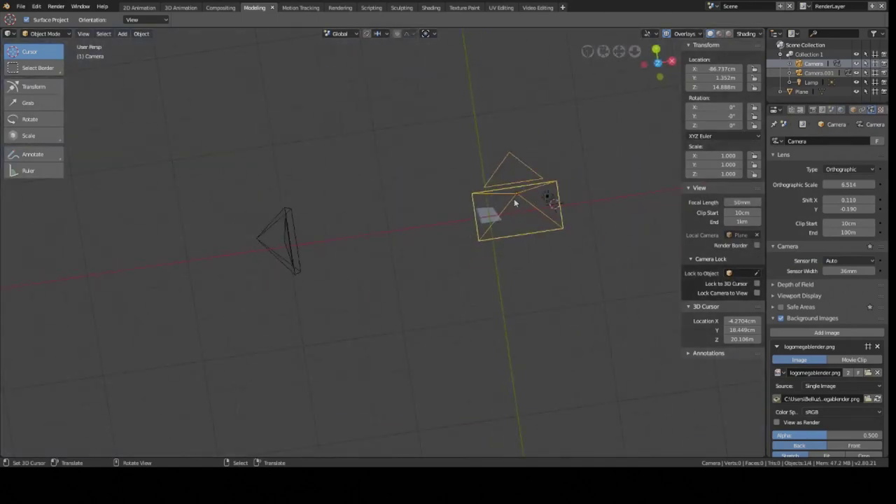
key("ctrl+KP_0")
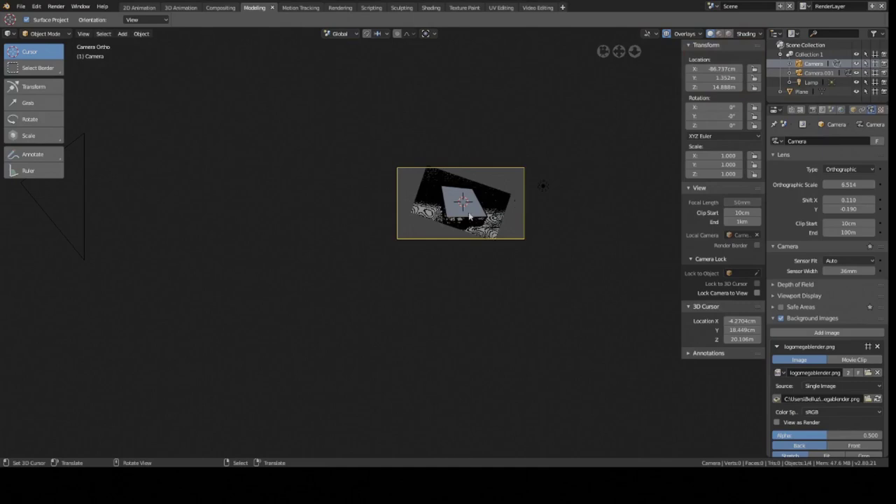
scroll(468, 211, "up", 7)
scroll(467, 212, "down", 1)
scroll(420, 231, "down", 4)
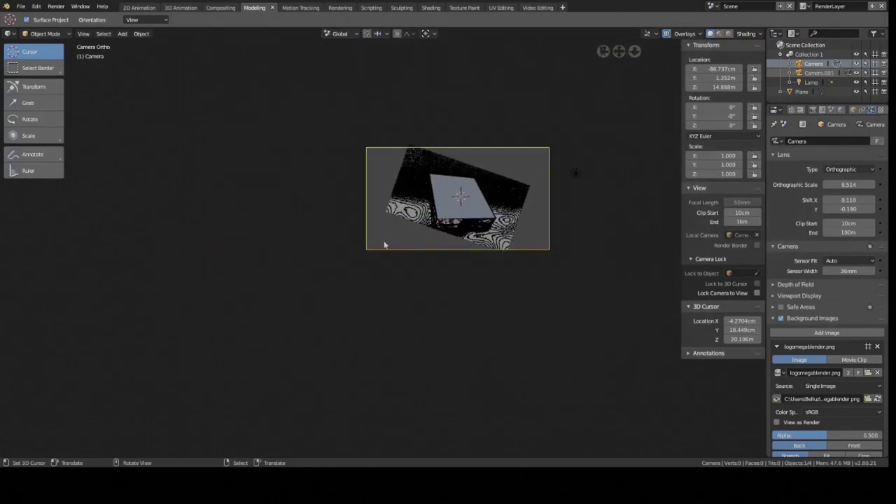
scroll(357, 272, "down", 2)
middle_click_drag(360, 298, 380, 293)
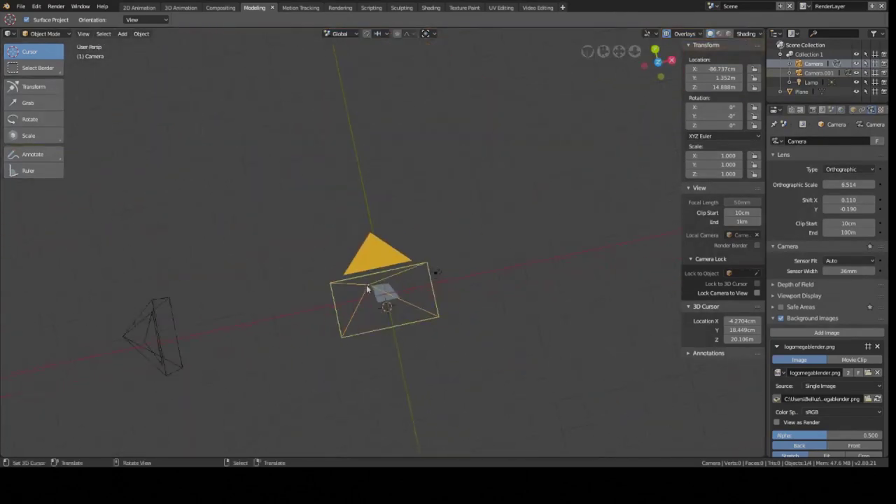
- Look through Camera.001 as the active camera, then orbit out around it
left_click(178, 321)
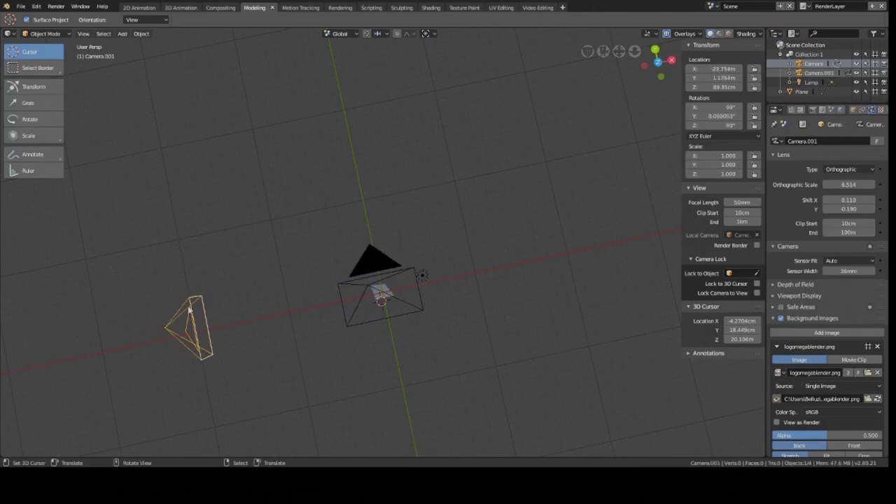
key("ctrl+KP_0")
scroll(407, 218, "up", 5)
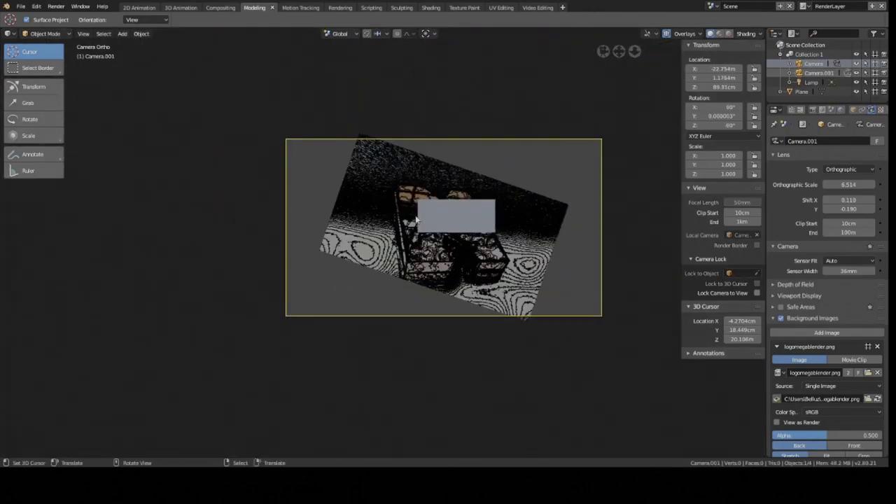
scroll(458, 207, "up", 1)
scroll(448, 220, "down", 5)
mouse_move(514, 194)
middle_mouse_down()
mouse_move(530, 235)
mouse_move(485, 250)
middle_mouse_up()
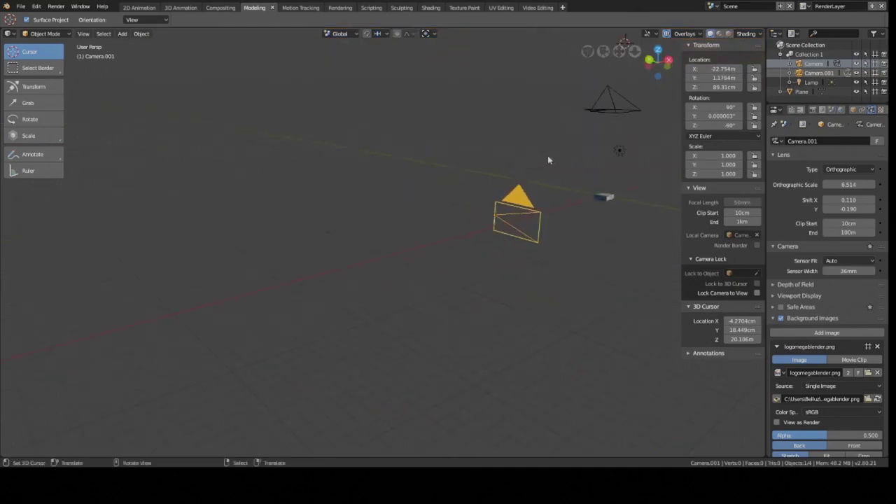
mouse_move(549, 160)
middle_mouse_down()
mouse_move(500, 256)
mouse_move(605, 265)
middle_mouse_up()
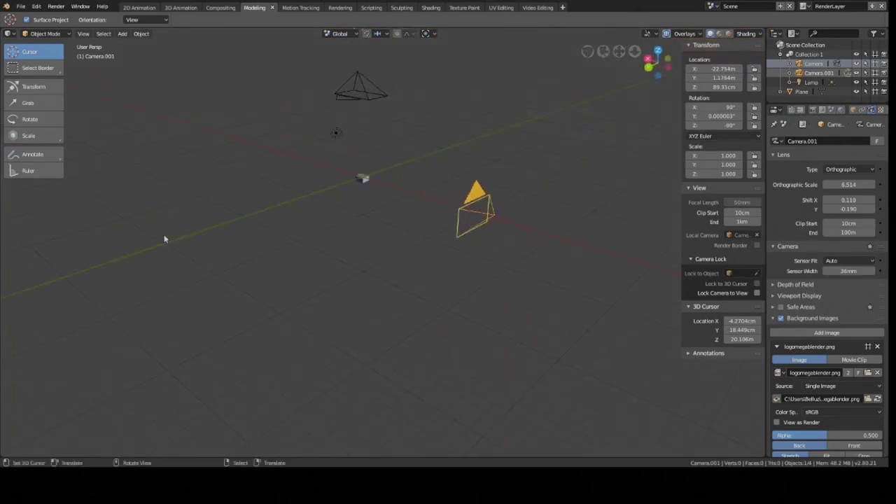
- Compare Camera and Camera.001 by alternately selecting them, ending with Camera.001 selected
left_click(361, 92)
left_click(473, 214)
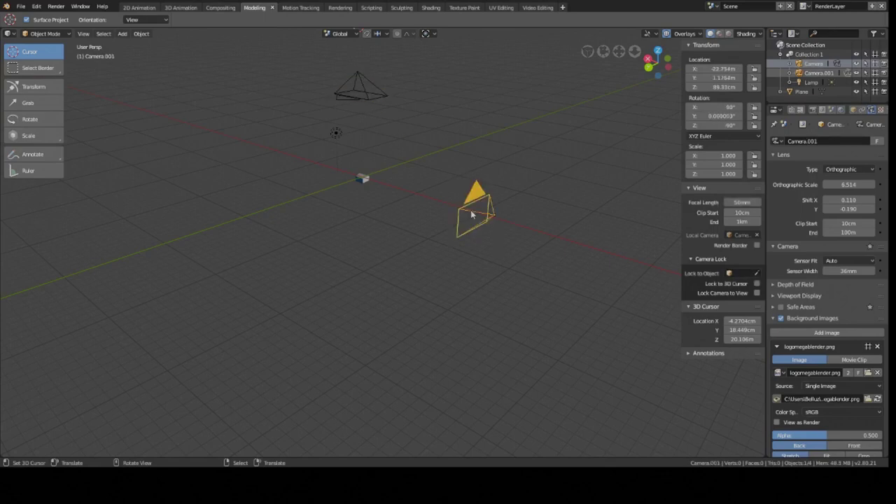
left_click(360, 83)
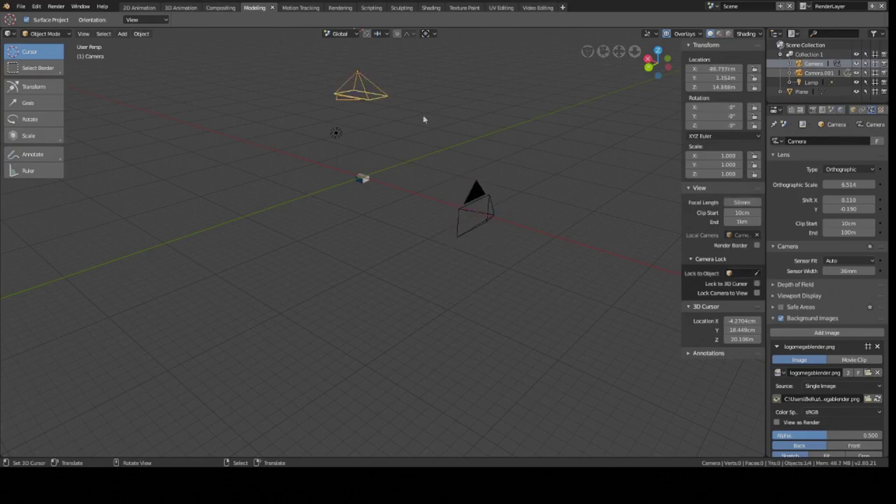
left_click(487, 222)
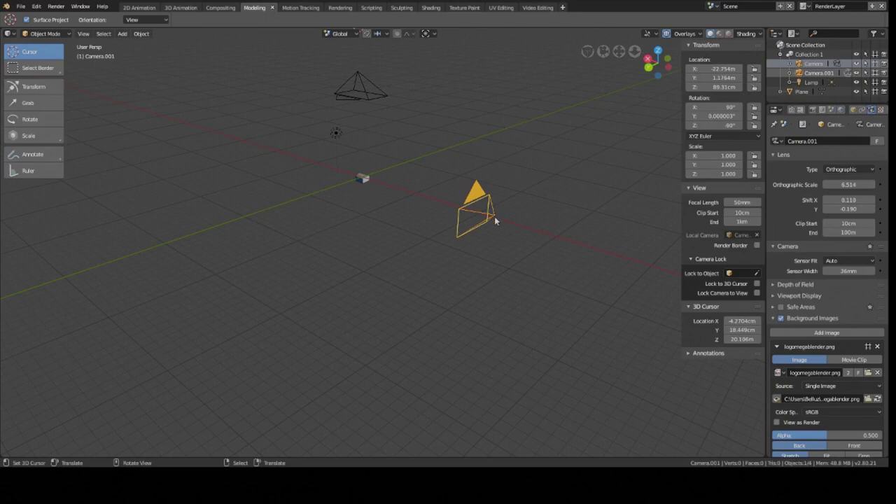
left_click(356, 89)
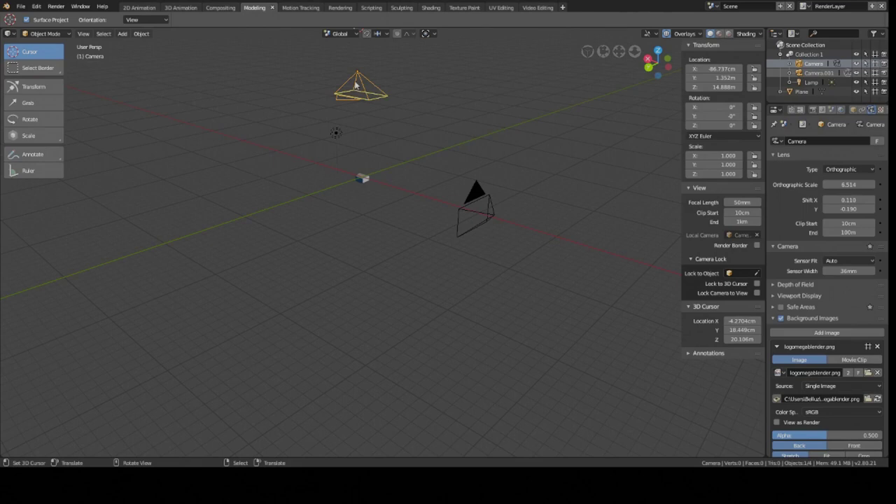
left_click(471, 220)
- Delete Camera.001 and the plane
key("x")
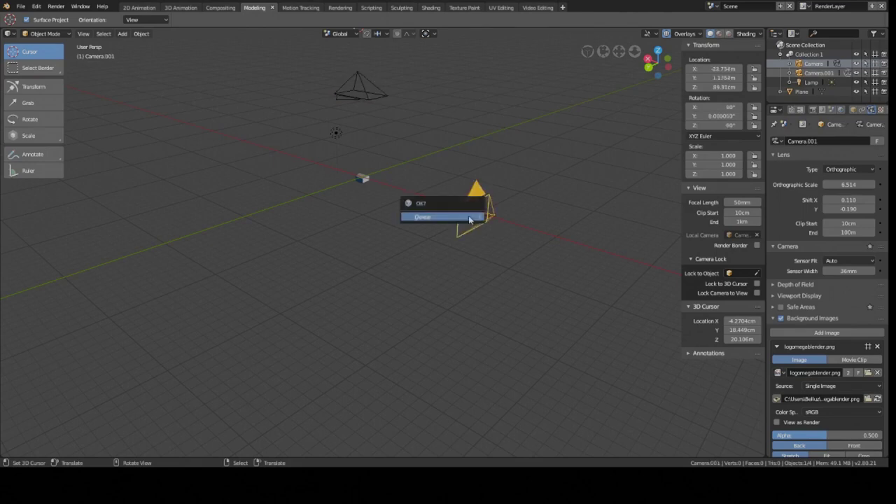
left_click(469, 219)
left_click(356, 89)
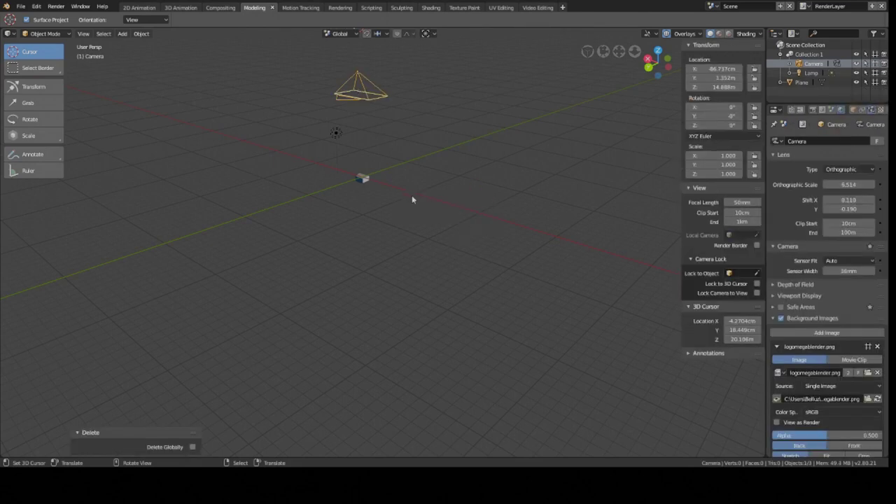
mouse_move(412, 194)
middle_mouse_down()
mouse_move(373, 213)
mouse_move(329, 204)
middle_mouse_up()
scroll(330, 208, "up", 5)
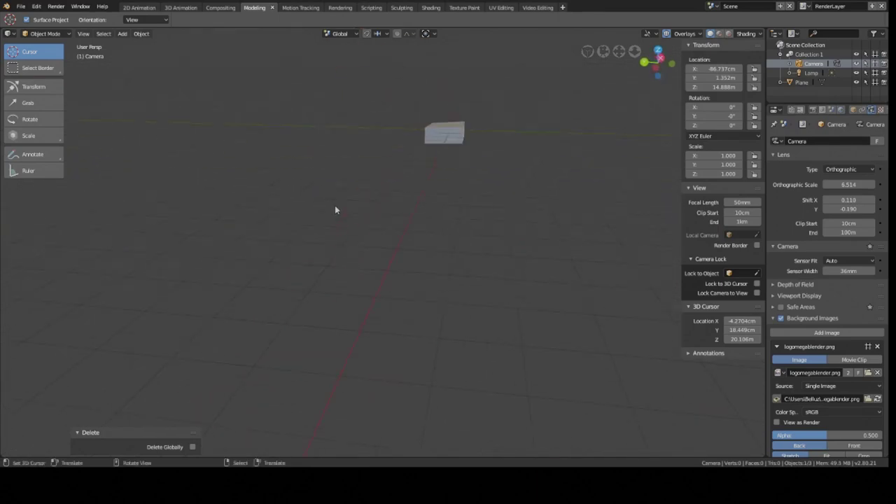
scroll(413, 146, "down", 2)
left_click(430, 137)
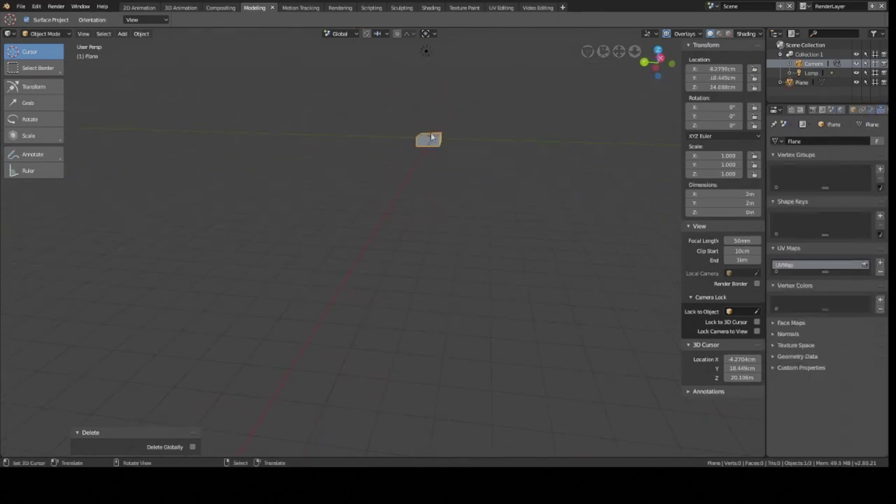
key("x")
left_click(430, 133)
- Add a 2 m cube and move it -19.6 m along Z
key("shift+a")
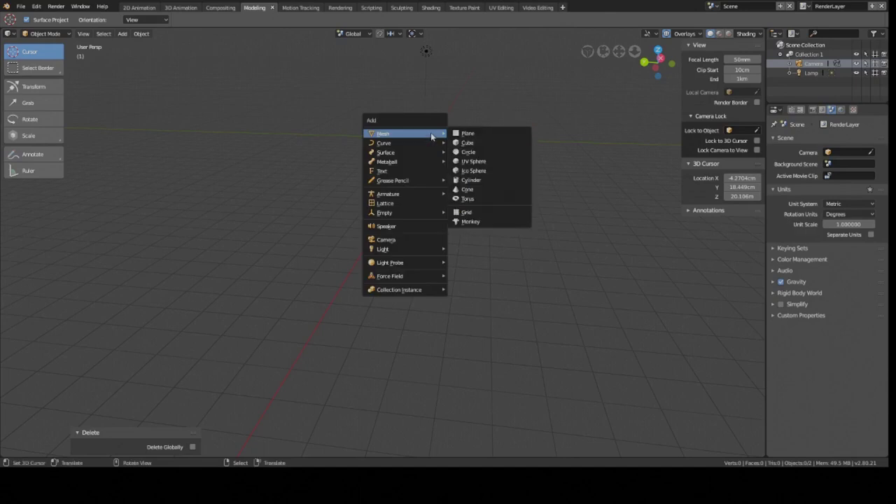
left_click(467, 147)
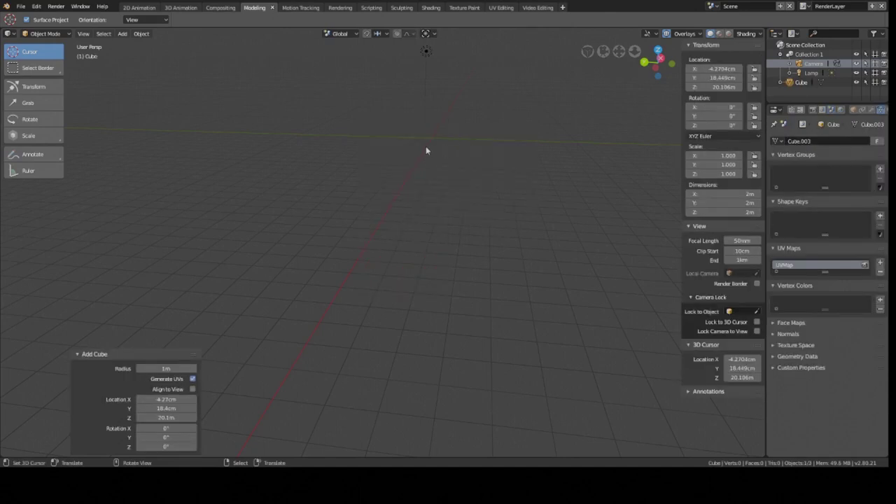
scroll(427, 144, "down", 3)
scroll(429, 133, "down", 2)
key("g")
key("z")
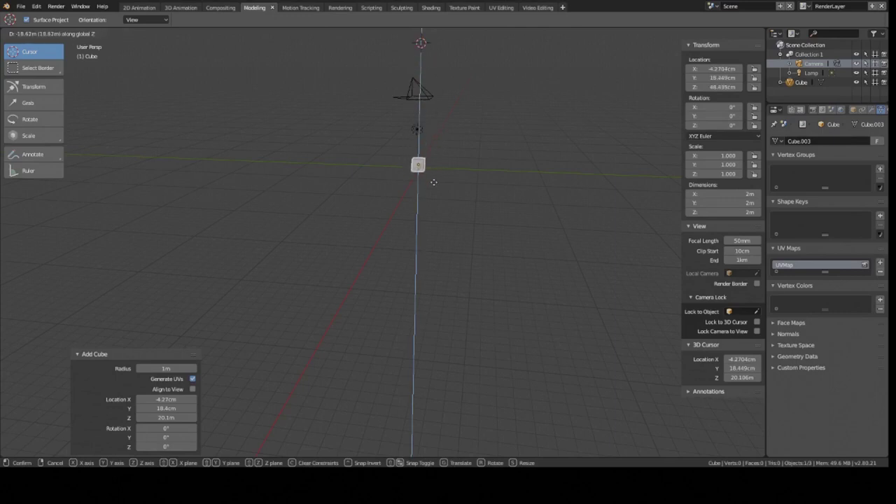
left_click(434, 185)
- In front view, place the 3D cursor on the X axis beside the cube
middle_click_drag(394, 207, 453, 160)
key("KP_1")
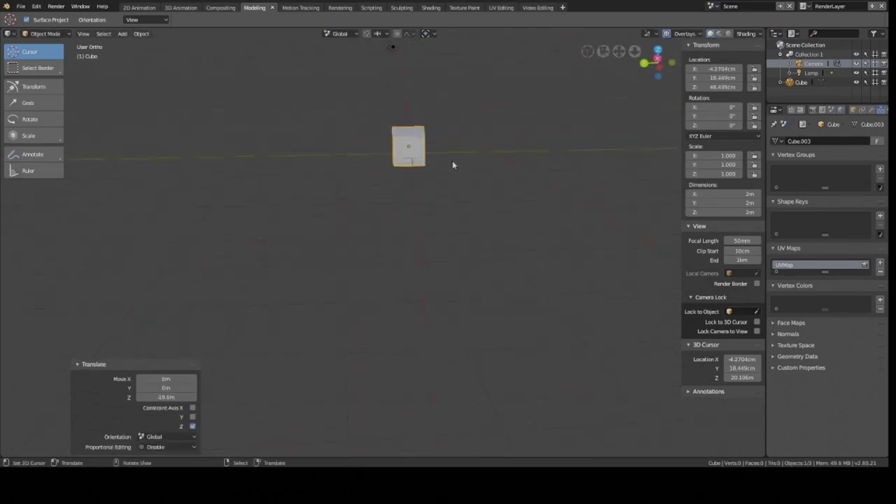
left_click(379, 153)
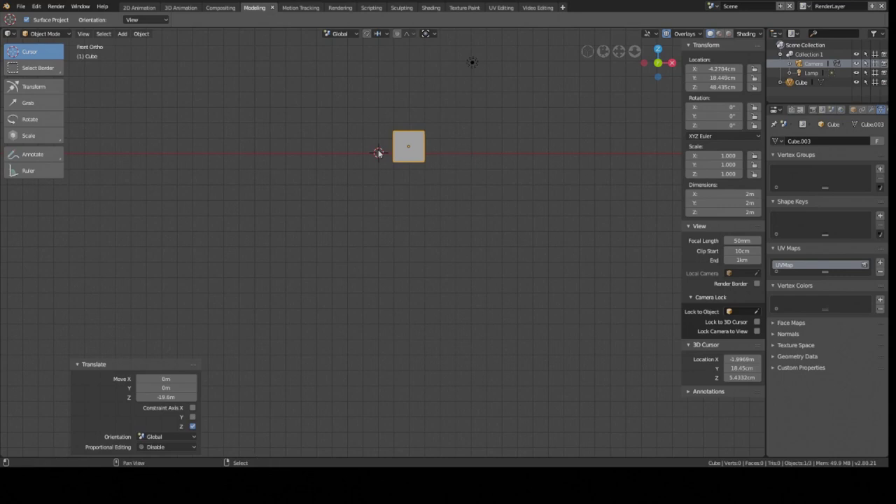
- Add an image empty at the 3D cursor, rotate it 90° and scale it to 6.894
key("shift+a")
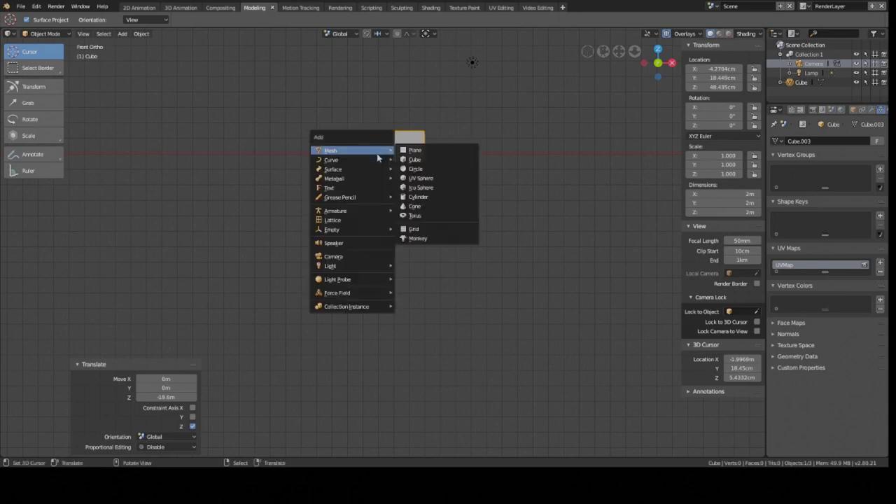
mouse_move(332, 230)
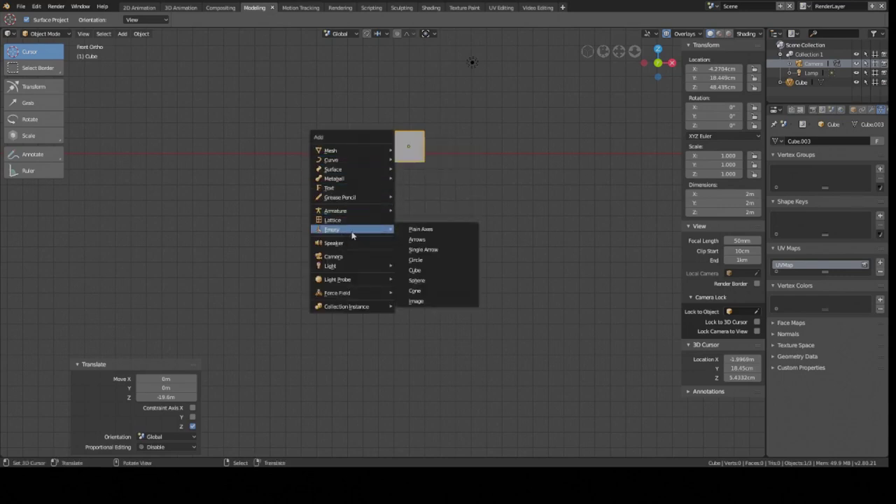
left_click(431, 302)
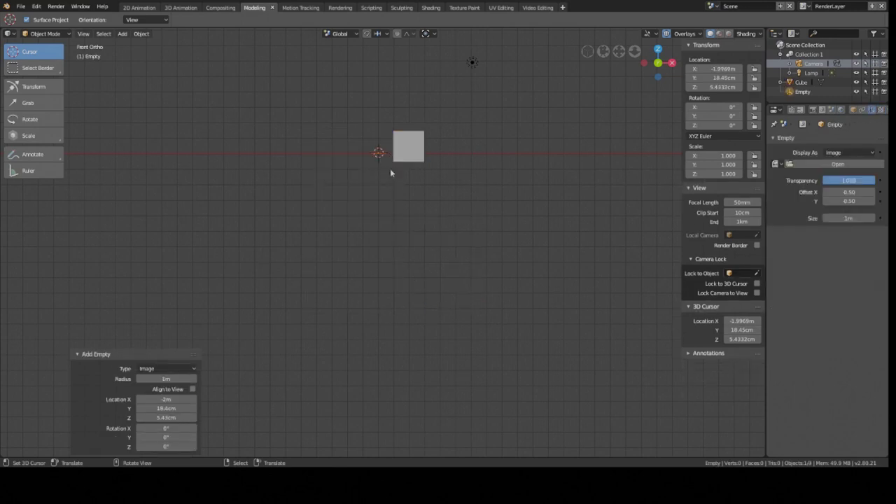
type("r")
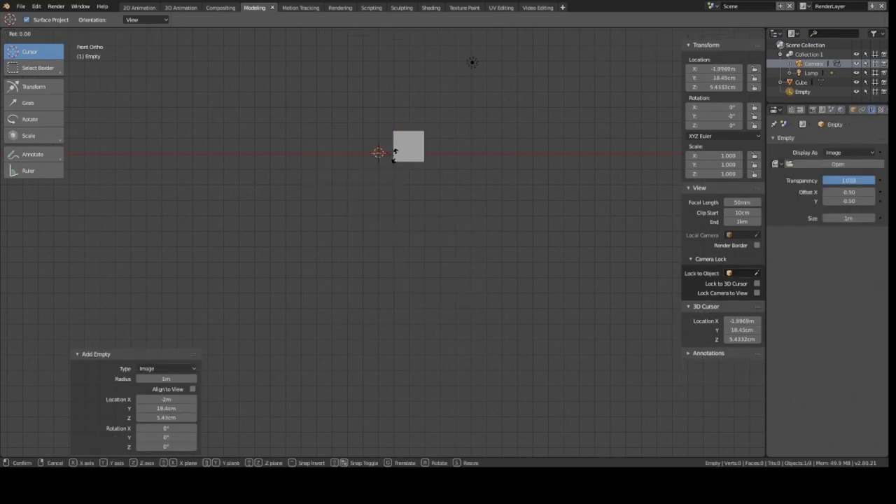
type("90")
key("Return")
mouse_move(395, 160)
middle_mouse_down()
mouse_move(467, 178)
mouse_move(353, 200)
mouse_move(377, 184)
mouse_move(369, 187)
mouse_move(577, 192)
middle_mouse_up()
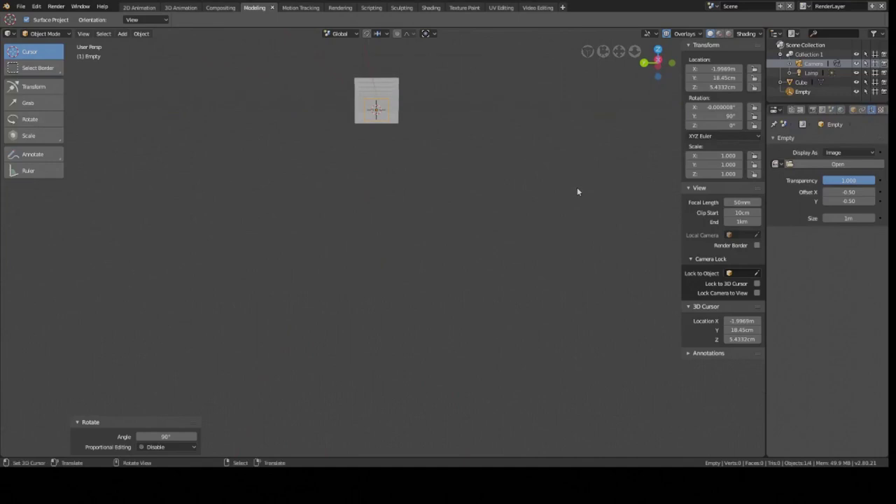
key("s")
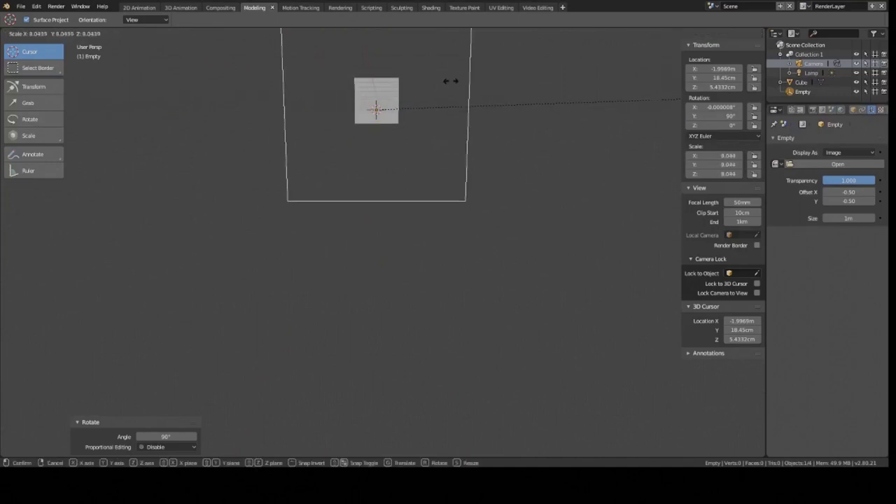
left_click(333, 111)
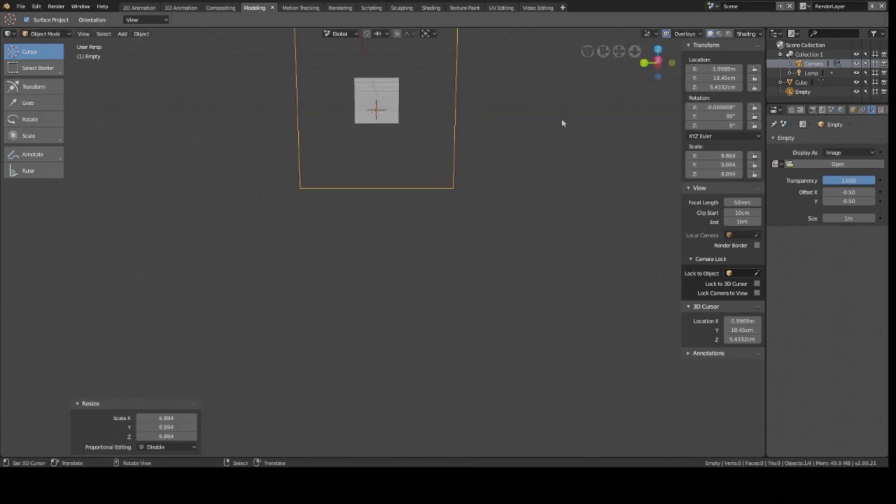
mouse_move(562, 119)
middle_mouse_down()
mouse_move(496, 161)
mouse_move(362, 159)
mouse_move(352, 184)
middle_mouse_up()
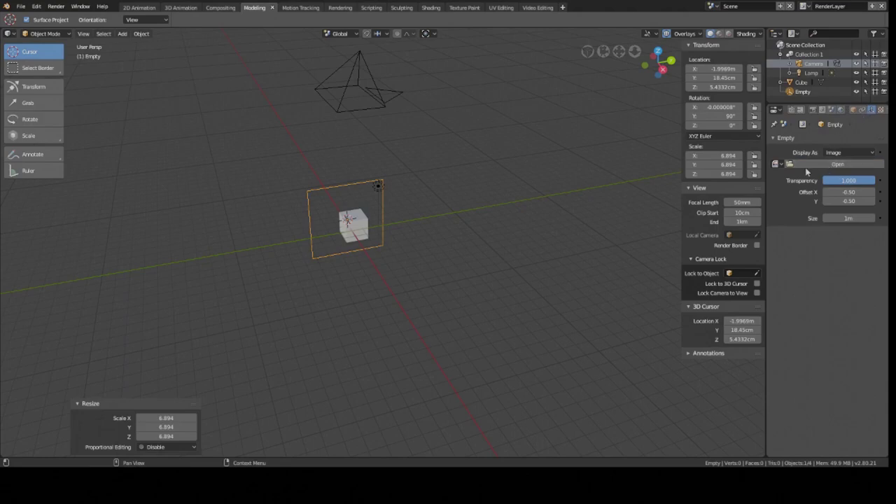
- Load logomegablender.png into the image empty and rotate it -90° in right view
left_click(776, 164)
left_click(743, 188)
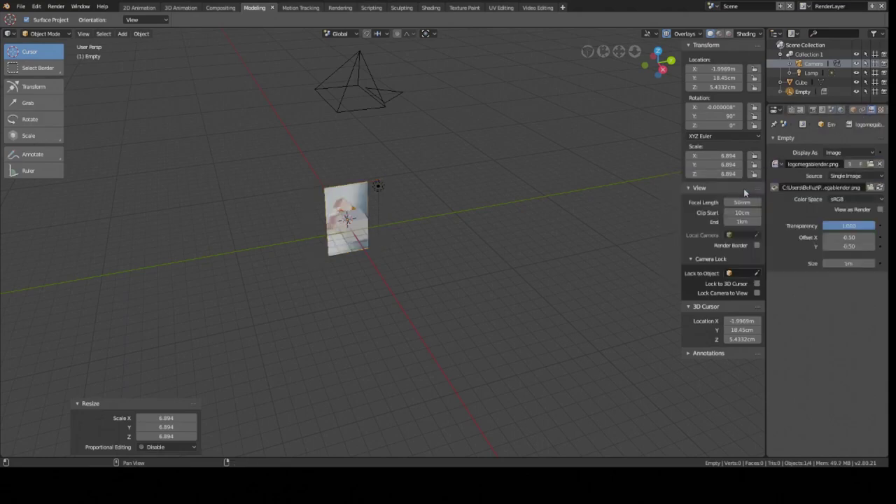
key("KP_3")
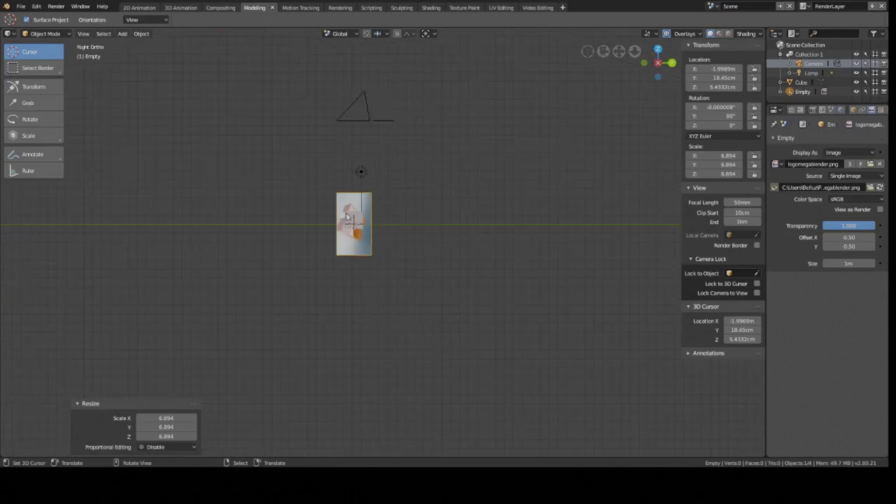
scroll(356, 246, "up", 5)
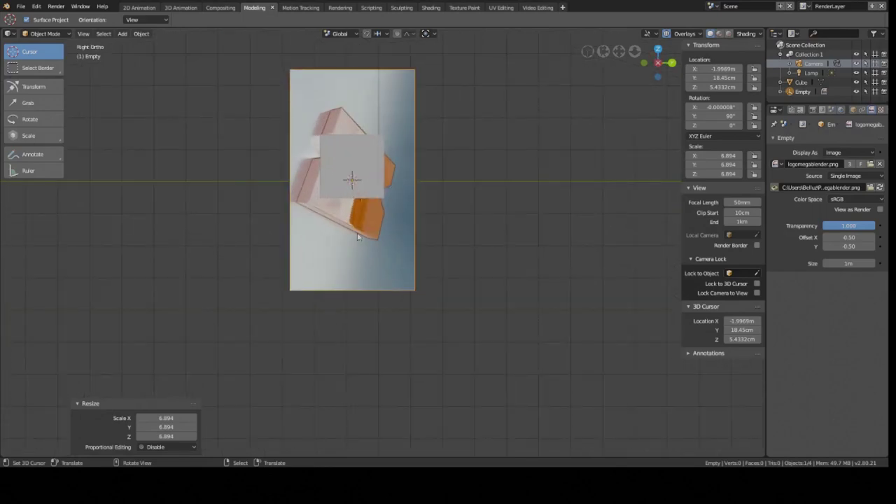
type("r-90")
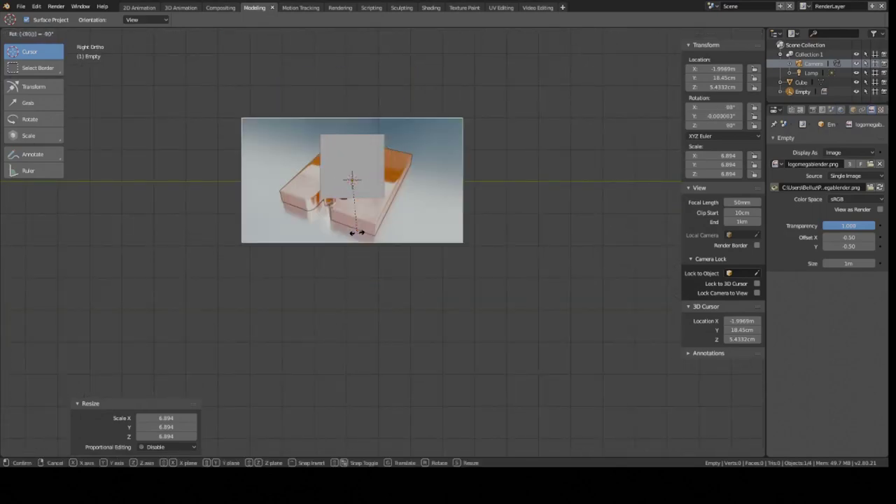
key("Return")
- Scale the image empty up to 10.704 and orbit to see it at an angle
key("s")
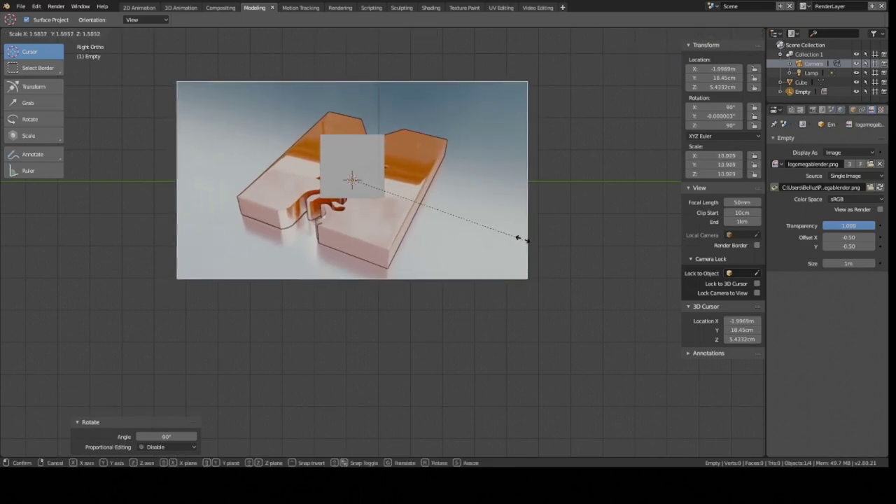
left_click(511, 234)
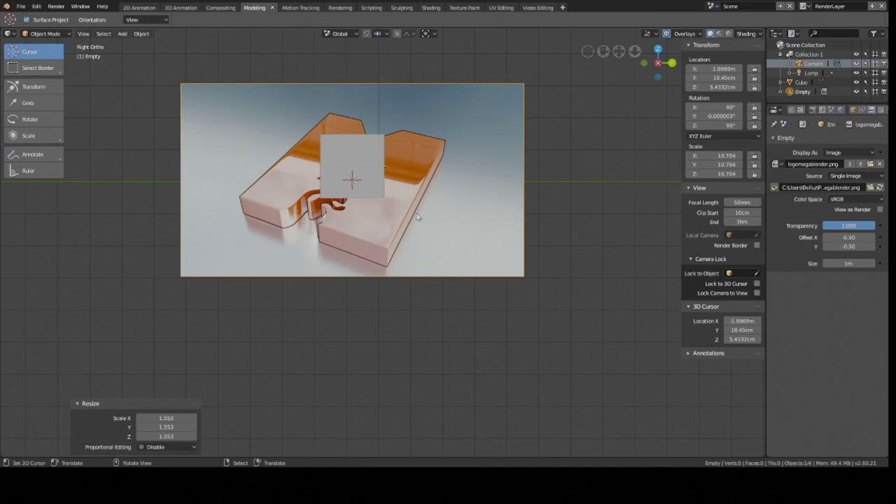
scroll(418, 216, "up", 4)
middle_click_drag(419, 216, 474, 282, "shift")
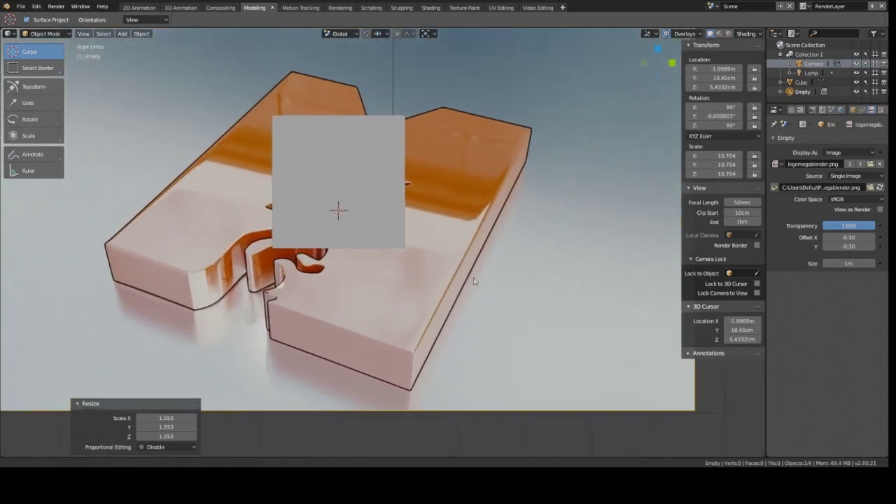
scroll(474, 282, "down", 2)
scroll(462, 269, "down", 2)
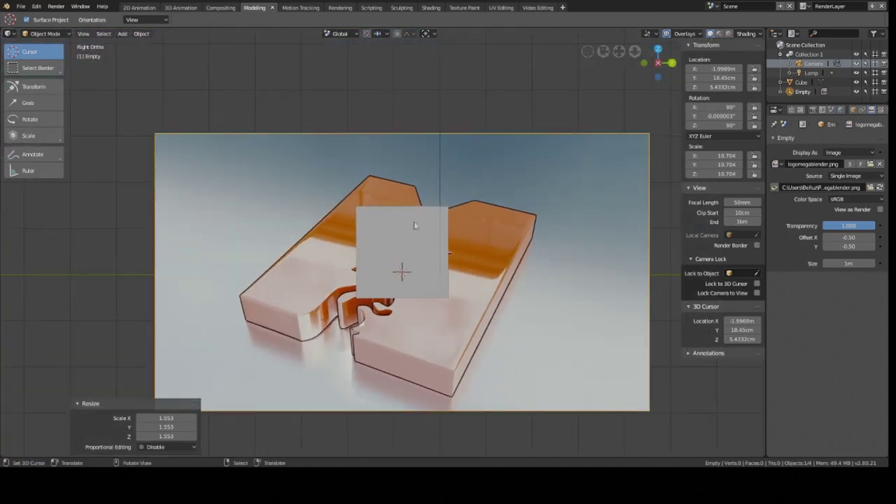
scroll(388, 226, "down", 6)
mouse_move(388, 226)
middle_mouse_down()
mouse_move(502, 266)
mouse_move(399, 218)
middle_mouse_up()
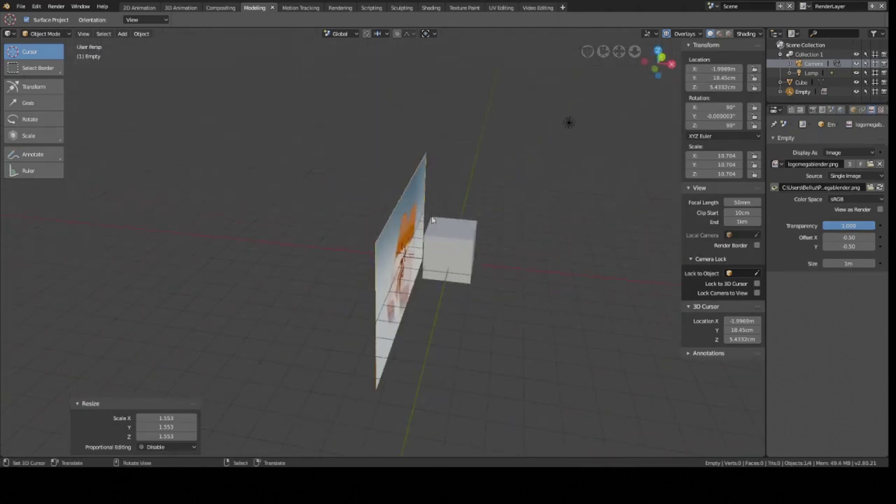
- In top view, duplicate the logo image empty, rotate the copy 90° and move it 3.38 m along X
key("KP_7")
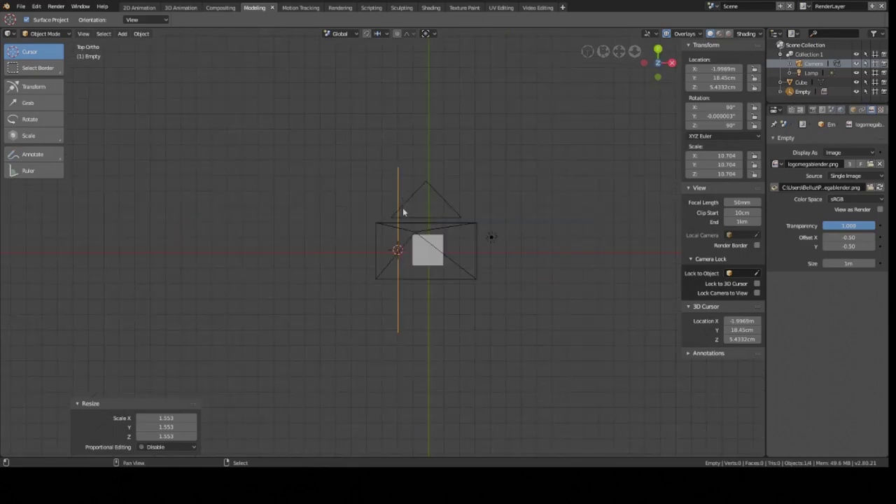
key("shift+d")
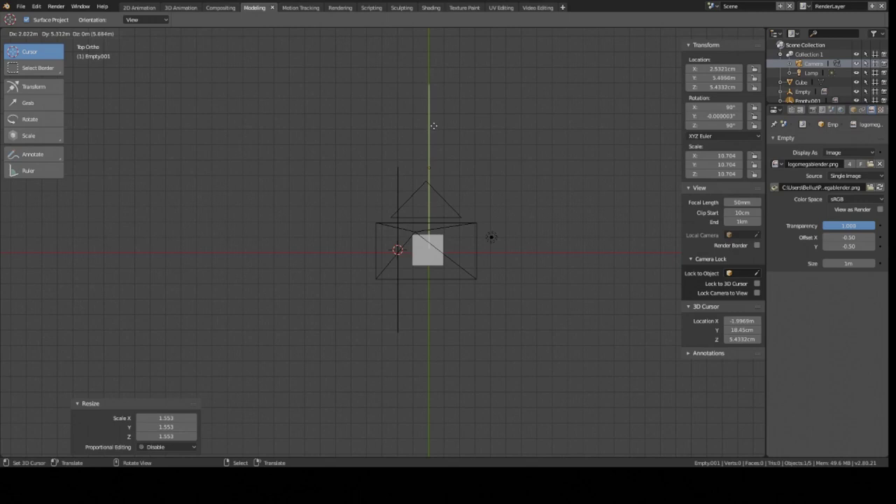
left_click(434, 126)
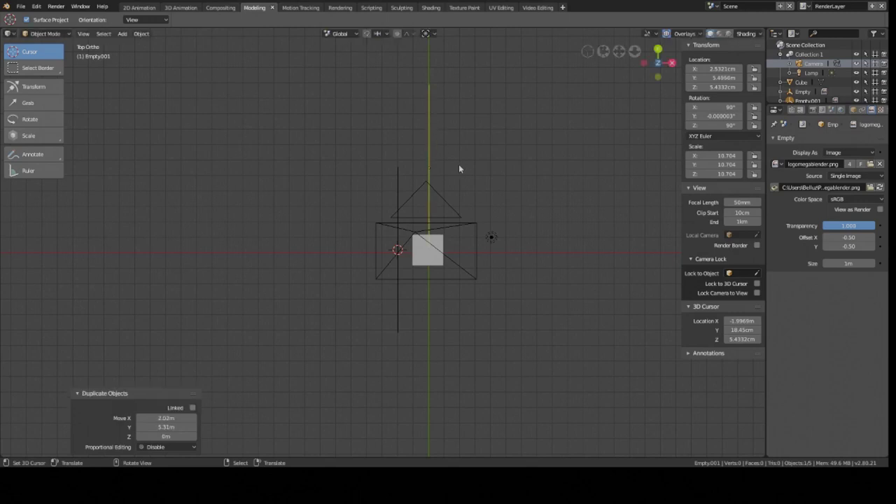
key("r")
key("9")
key("0")
key("Return")
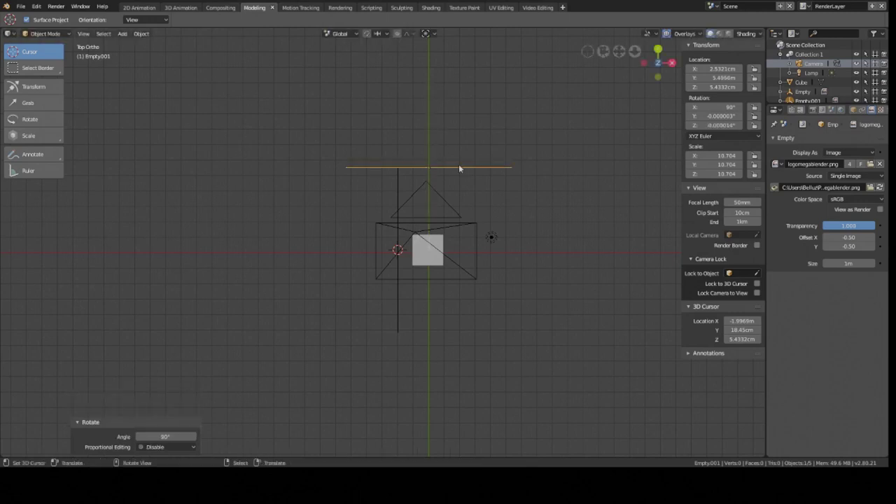
key("g")
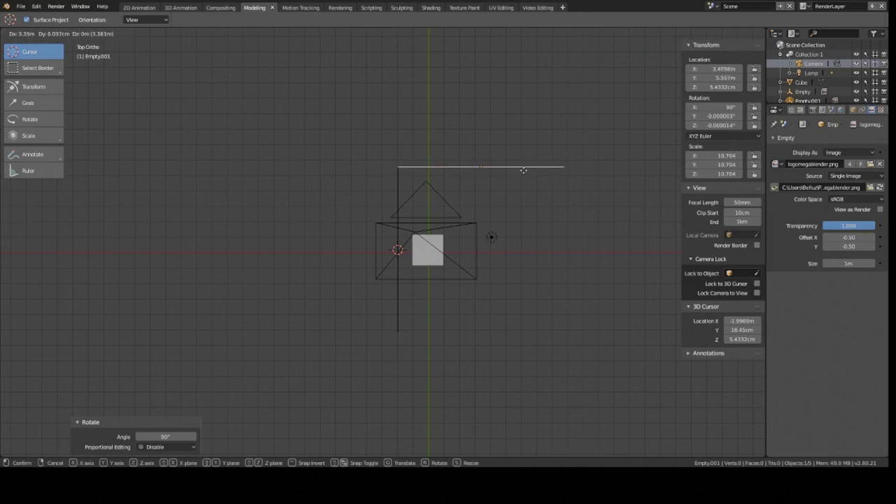
left_click(523, 170)
- Check the two perpendicular reference images from perspective, front and right views
mouse_move(532, 294)
middle_mouse_down()
mouse_move(420, 209)
mouse_move(467, 195)
mouse_move(439, 202)
middle_mouse_up()
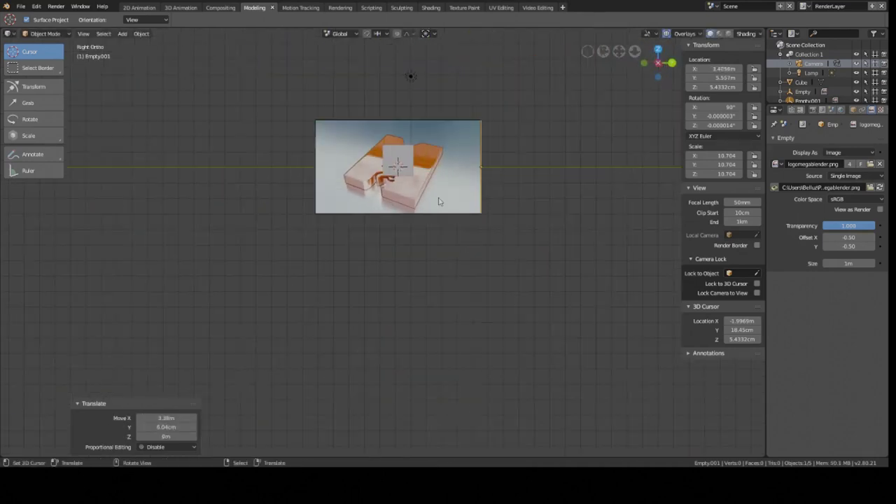
key("KP_1")
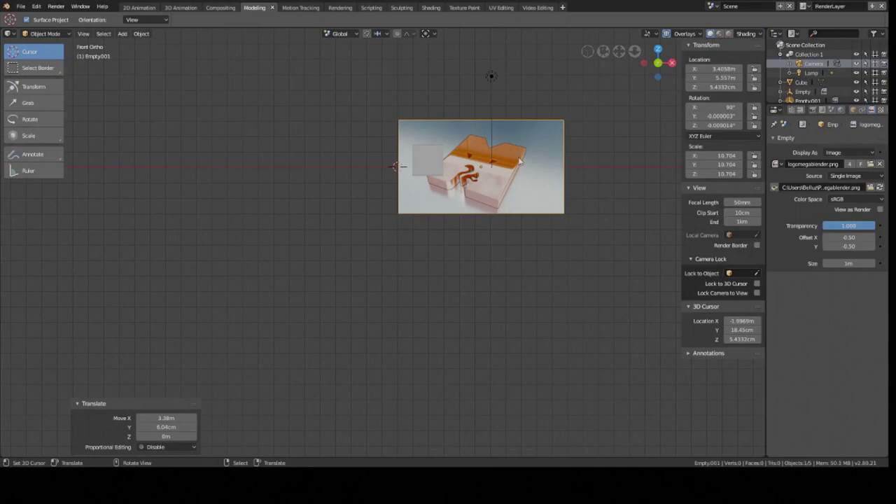
key("KP_3")
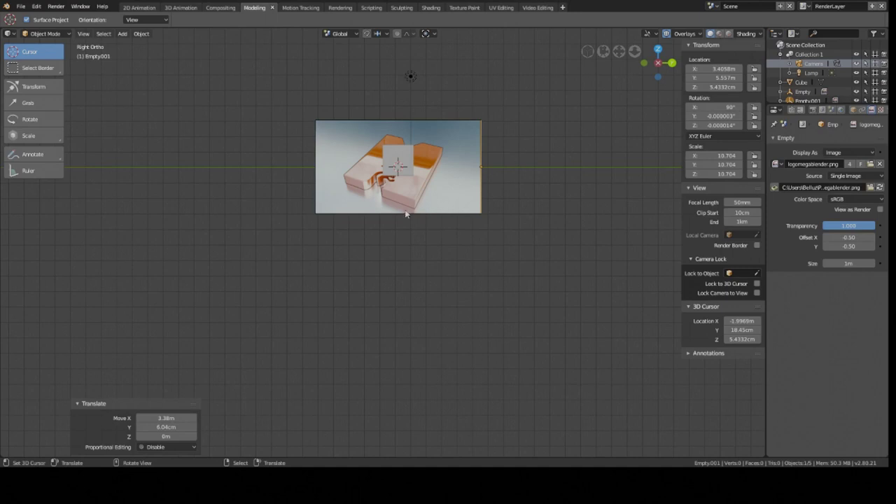
scroll(448, 209, "down", 3)
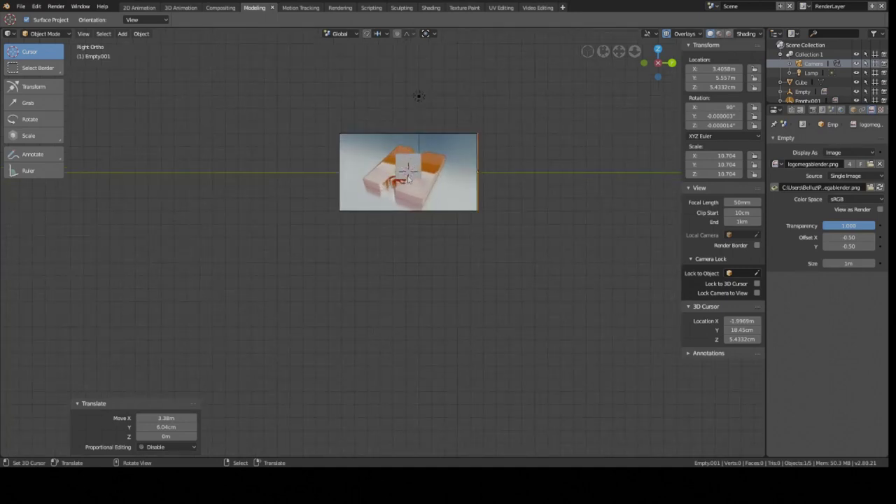
scroll(420, 185, "up", 6)
scroll(410, 177, "up", 4)
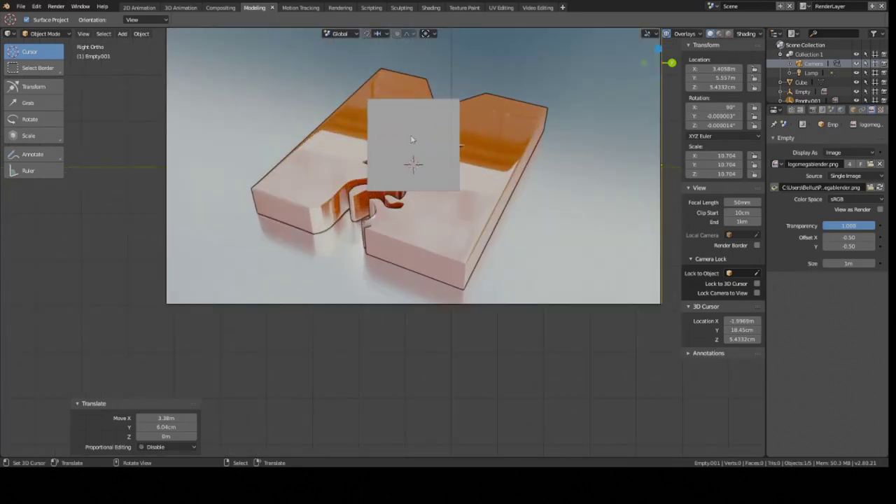
- Select the grey cube and enter Edit Mode with all its vertices deselected
left_click(411, 140)
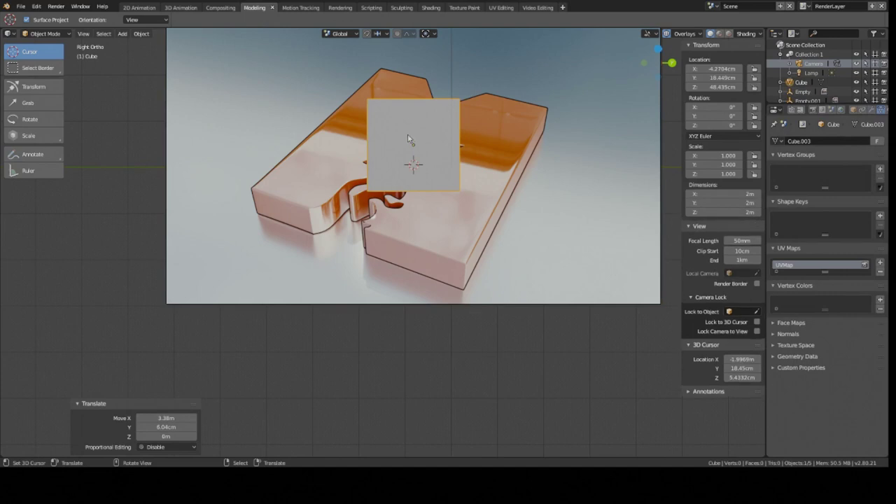
scroll(413, 139, "up", 1)
scroll(417, 142, "up", 3)
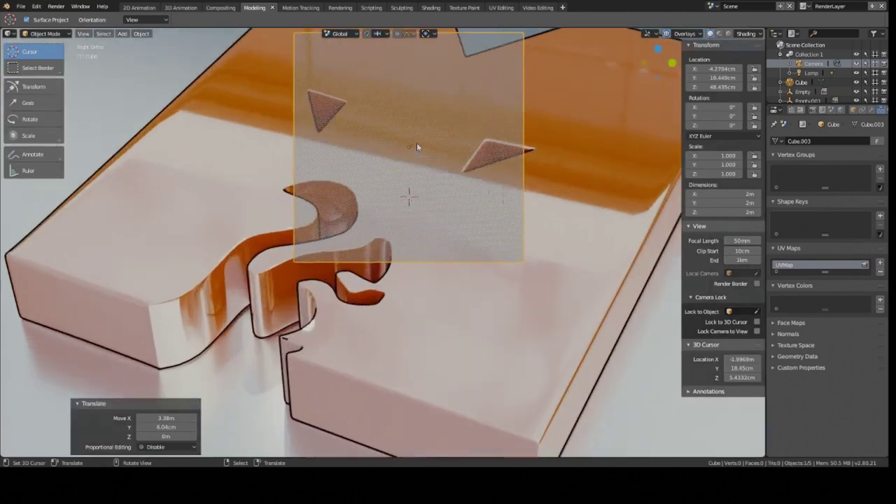
scroll(417, 143, "down", 2)
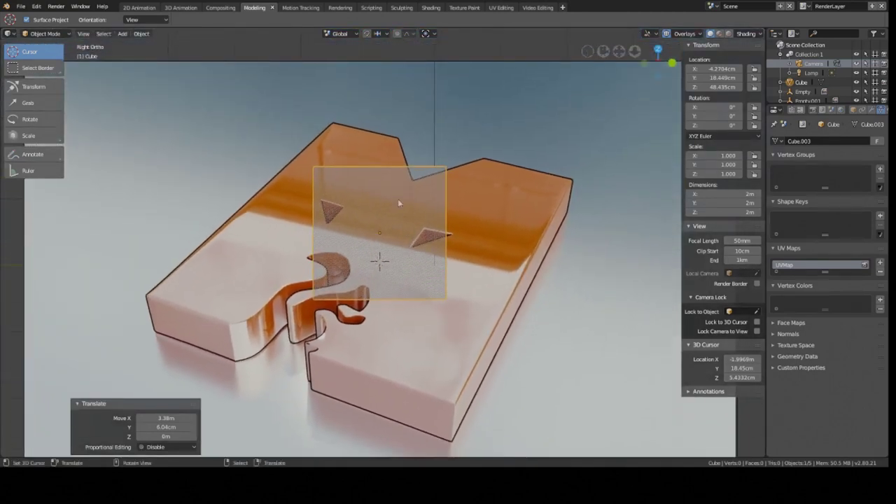
key("Tab")
left_click(316, 170)
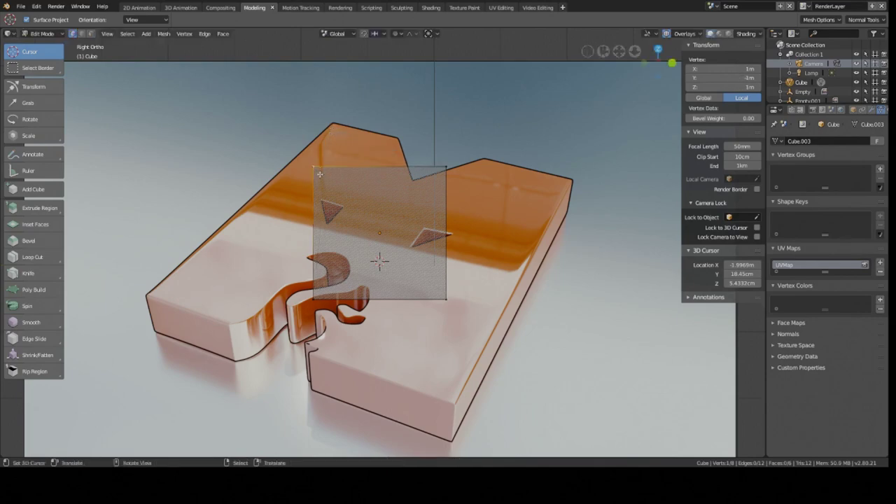
key("a")
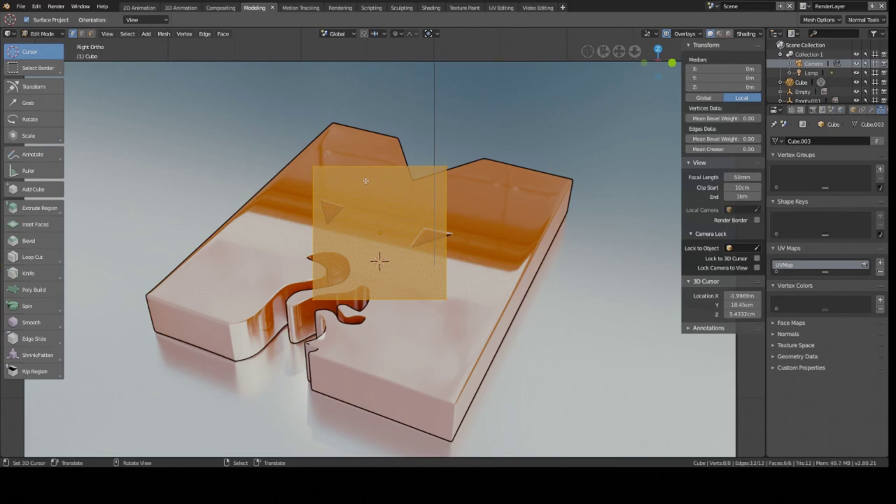
key("alt+a")
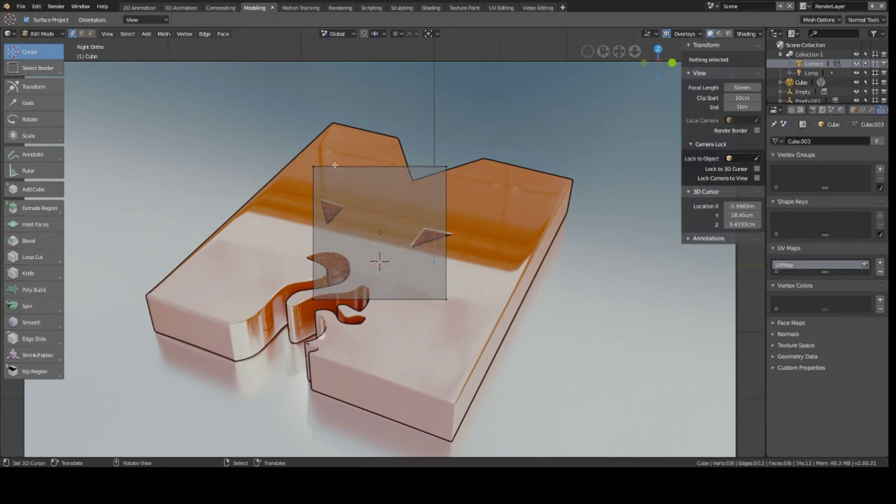
- Select the cube's top-edge corner vertices, including the overlapping ones behind them
key("c")
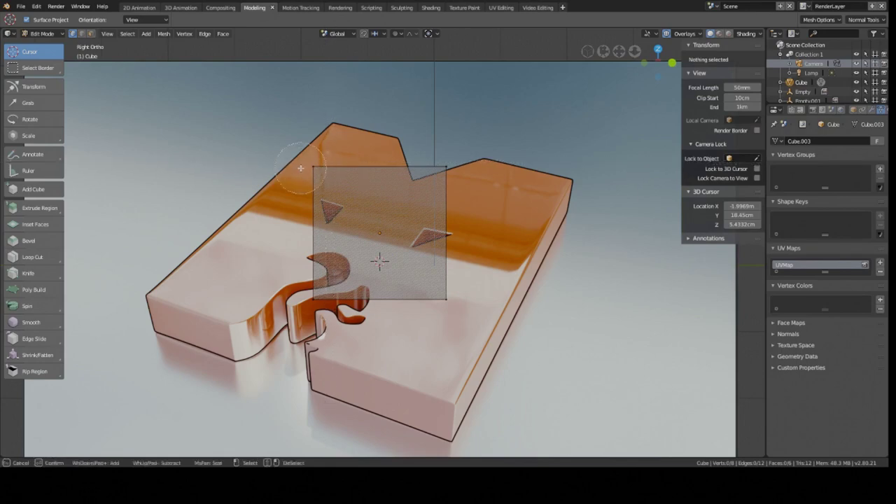
left_click(317, 165)
right_click(322, 173)
key("g")
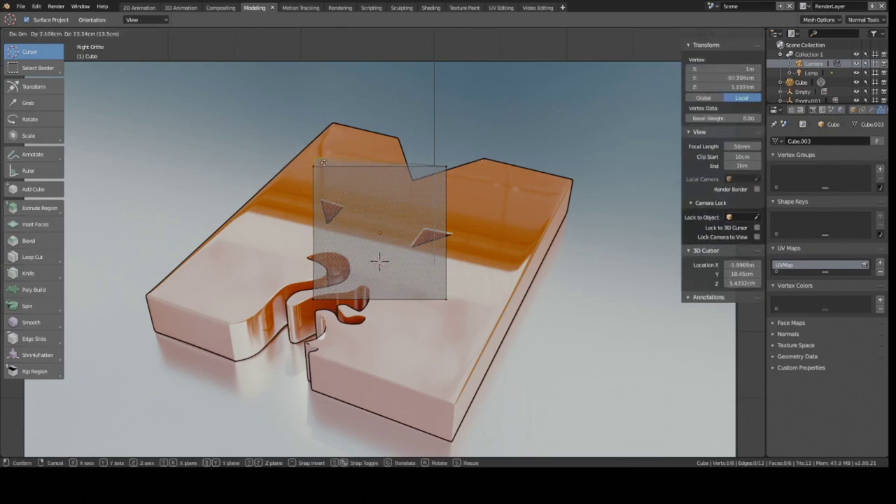
right_click(325, 160)
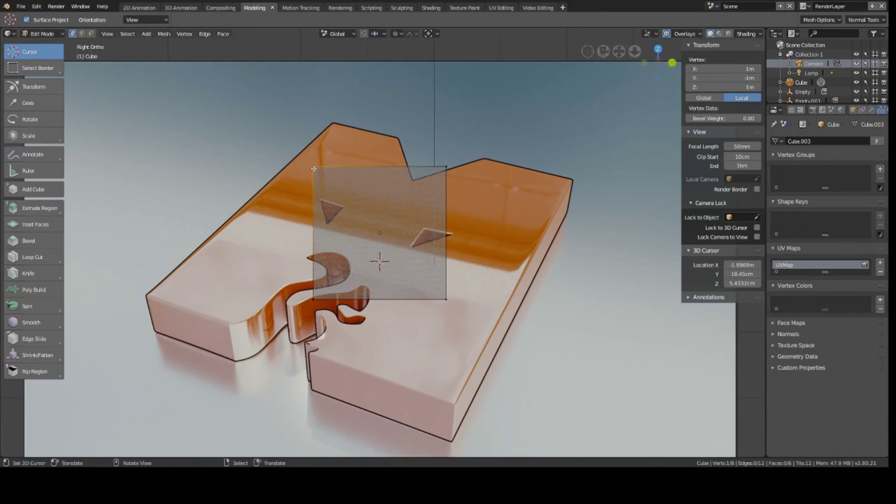
right_click(312, 166)
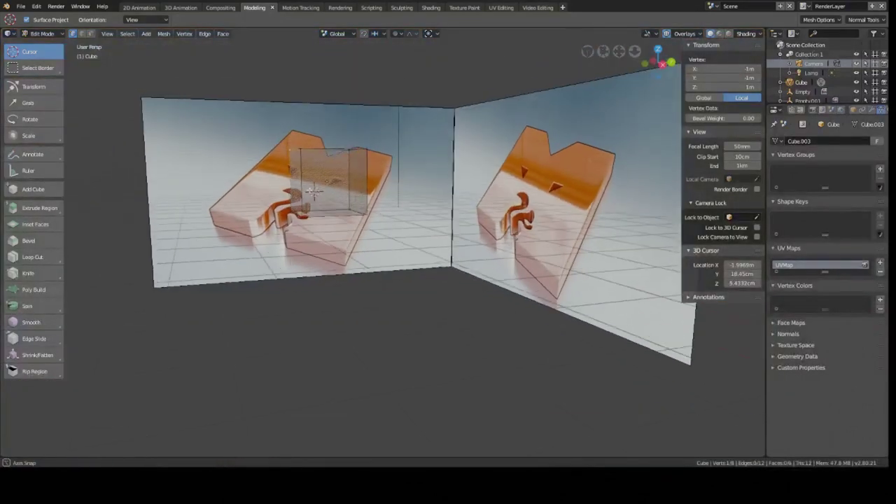
right_click(309, 160, "shift")
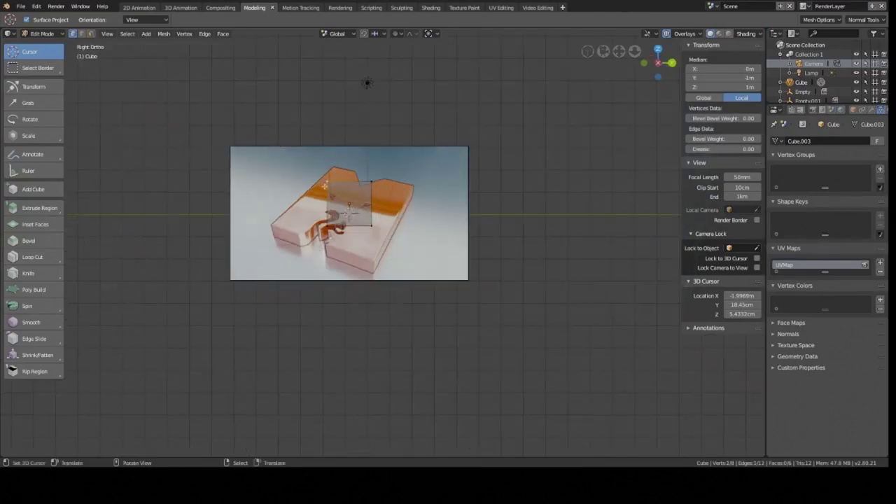
- Raise the top edge onto the M's upper outline in the side view
key("Home")
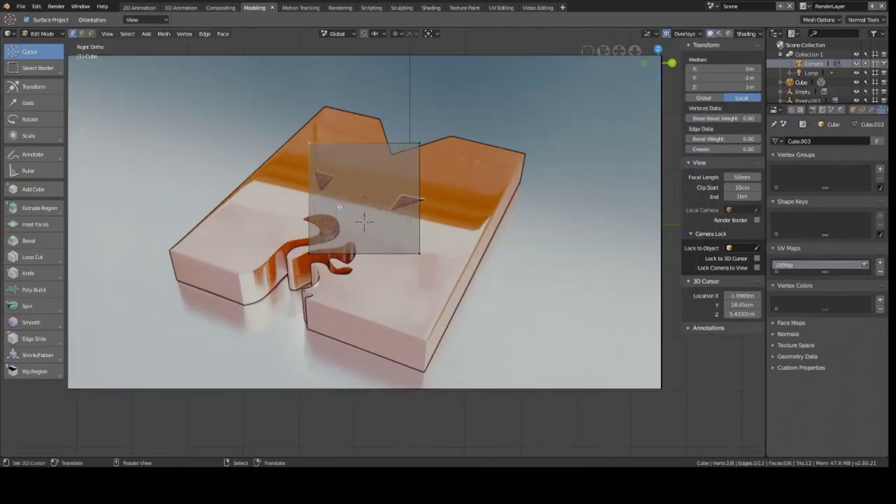
key("g")
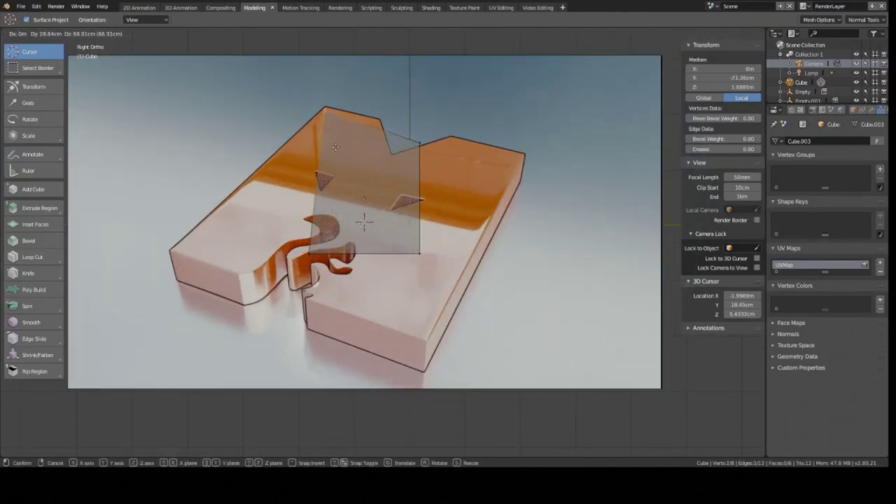
left_click(336, 147)
middle_click_drag(417, 181, 426, 168)
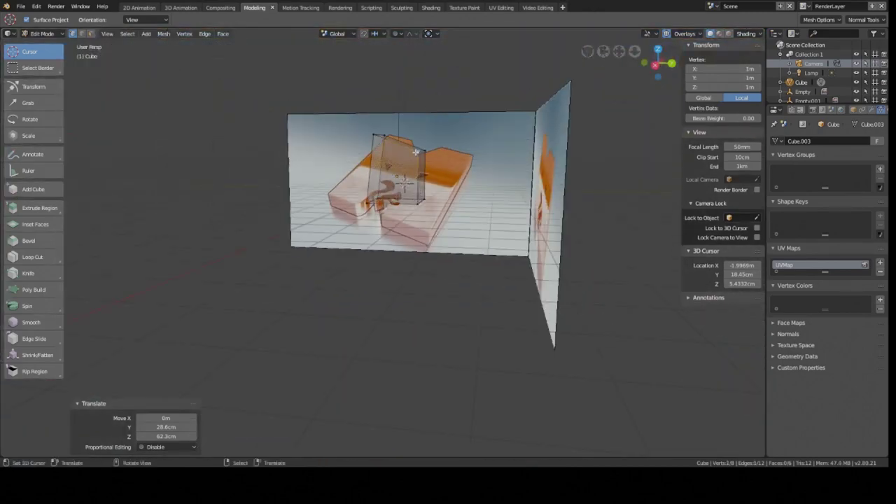
key("KP_3")
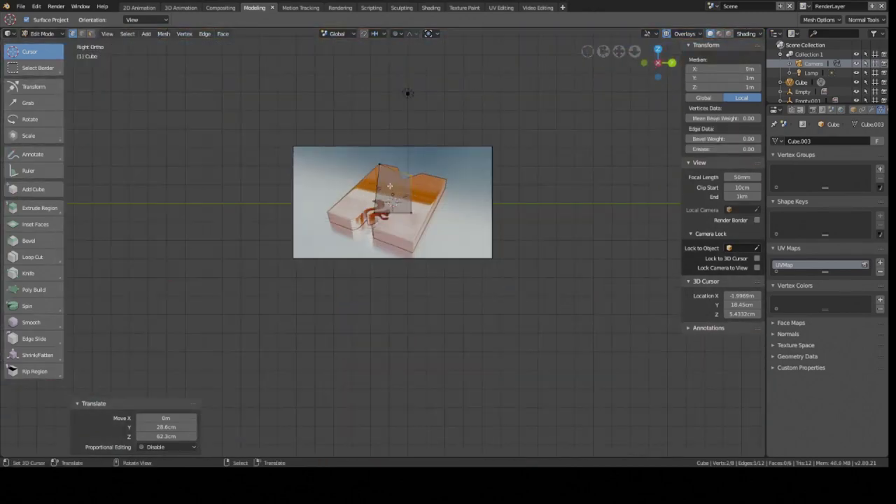
scroll(403, 210, "up", 6)
key("g")
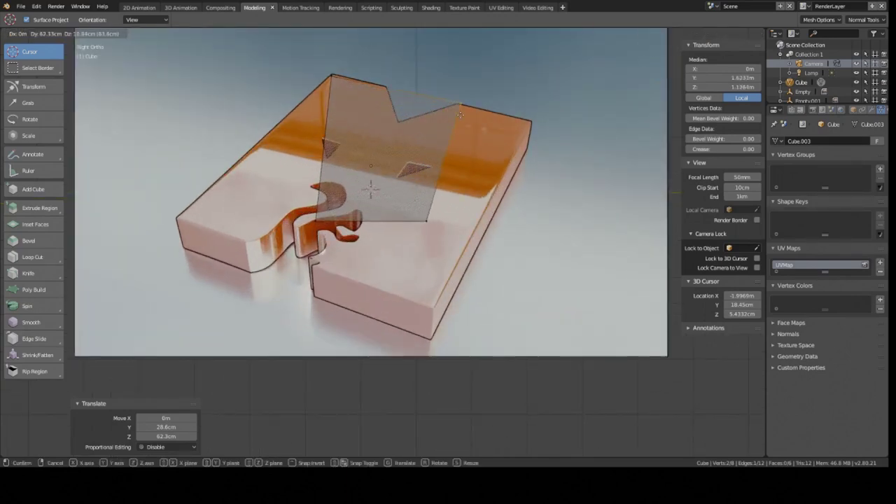
left_click(460, 107)
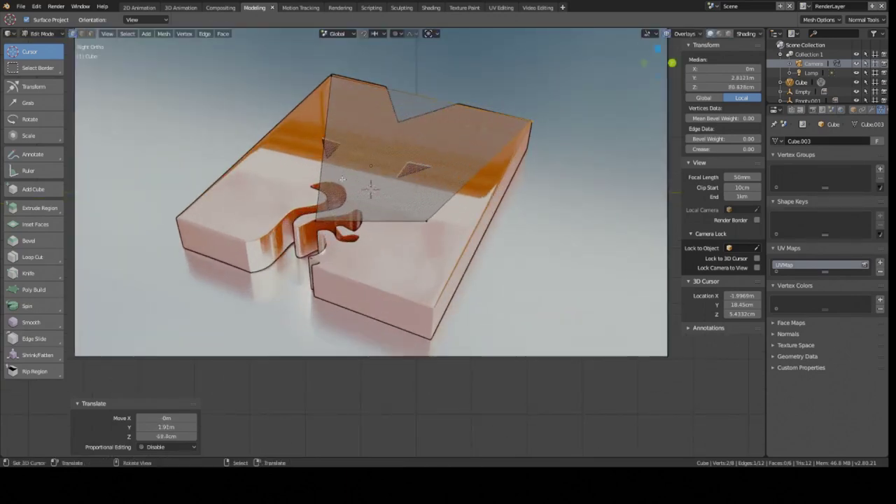
key("KP_1")
scroll(342, 180, "down", 5)
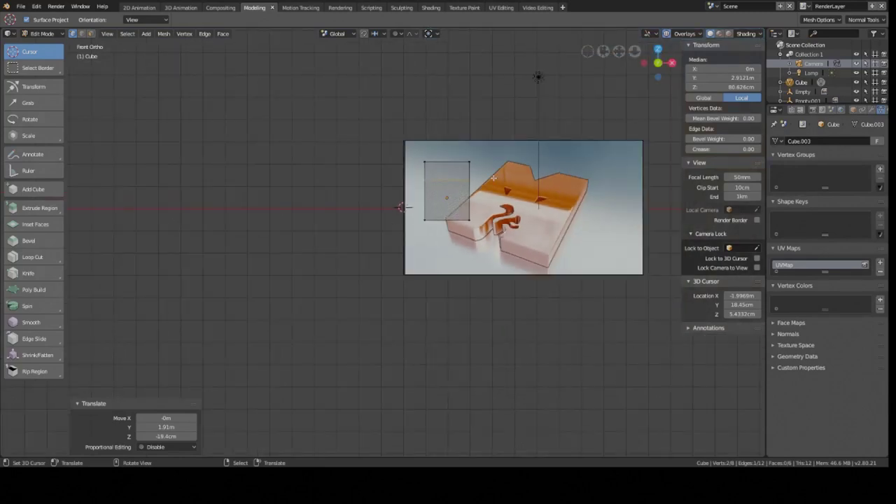
- Lower X-Ray strength to 0.280, toggle solid and wireframe shading, and return to Object Mode
left_click(745, 33)
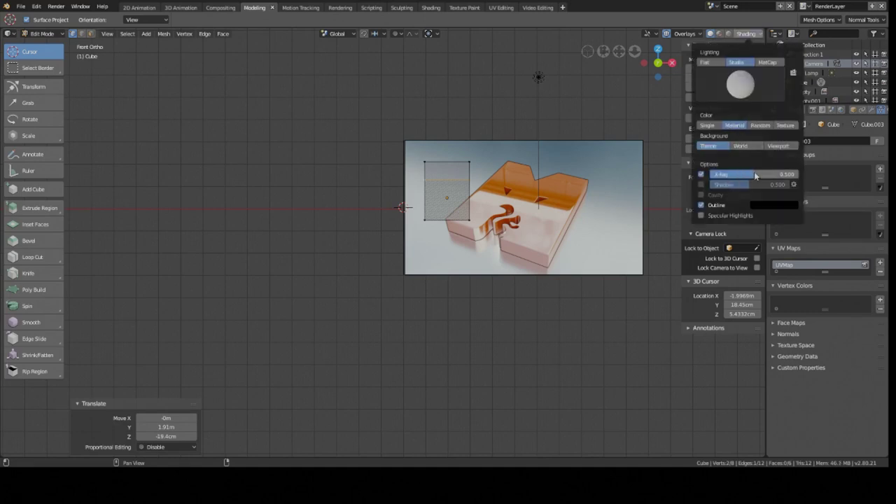
mouse_move(755, 177)
left_mouse_down()
mouse_move(728, 177)
mouse_move(795, 174)
left_mouse_up()
left_click(719, 35)
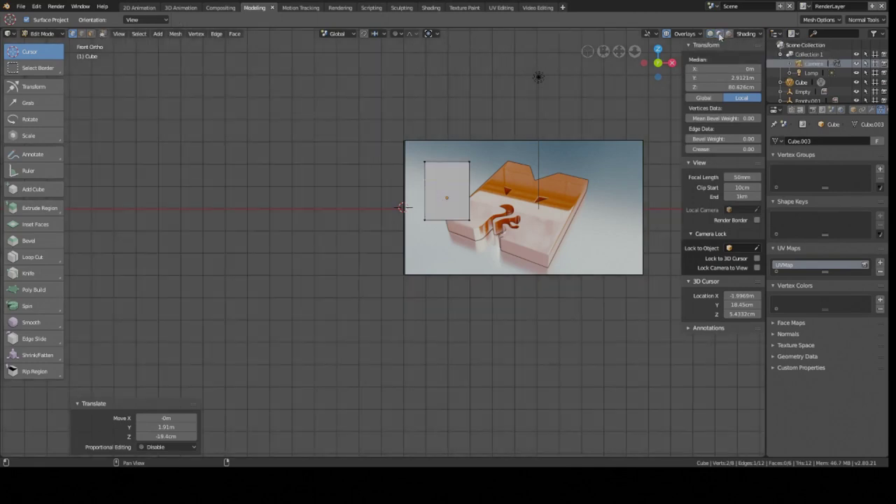
left_click(749, 34)
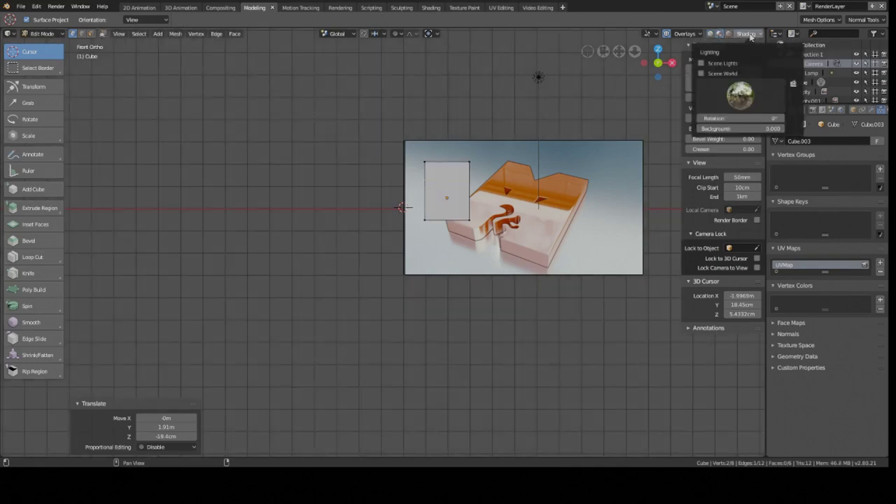
left_click(711, 33)
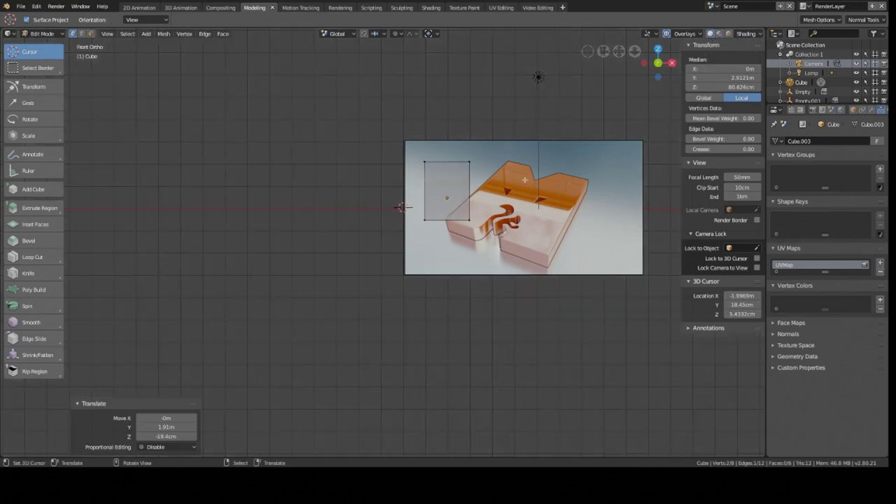
key("Tab")
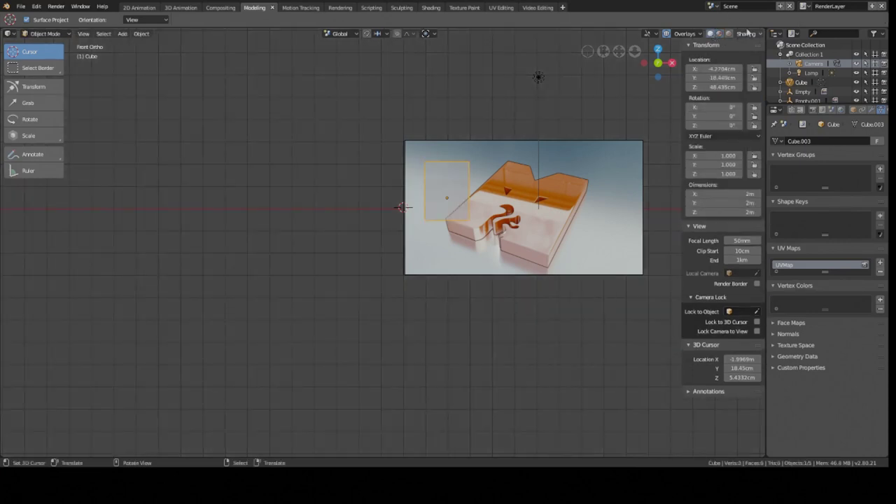
left_click(748, 34)
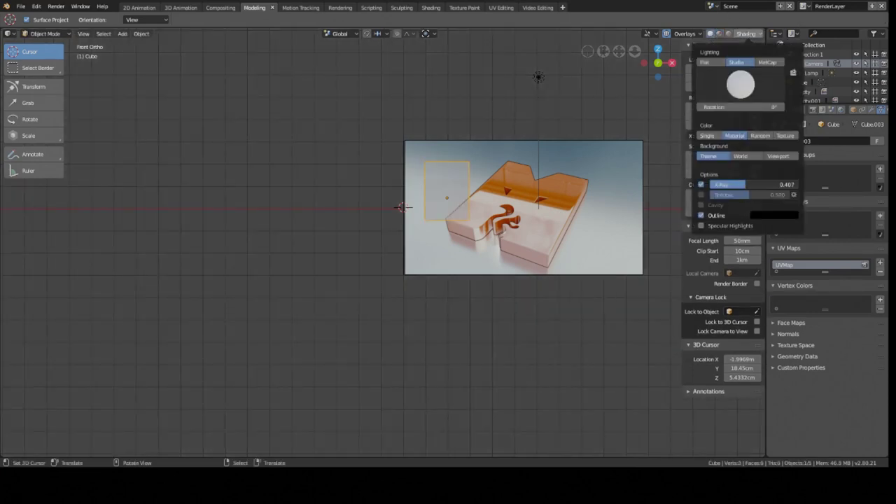
left_click_drag(744, 184, 729, 192)
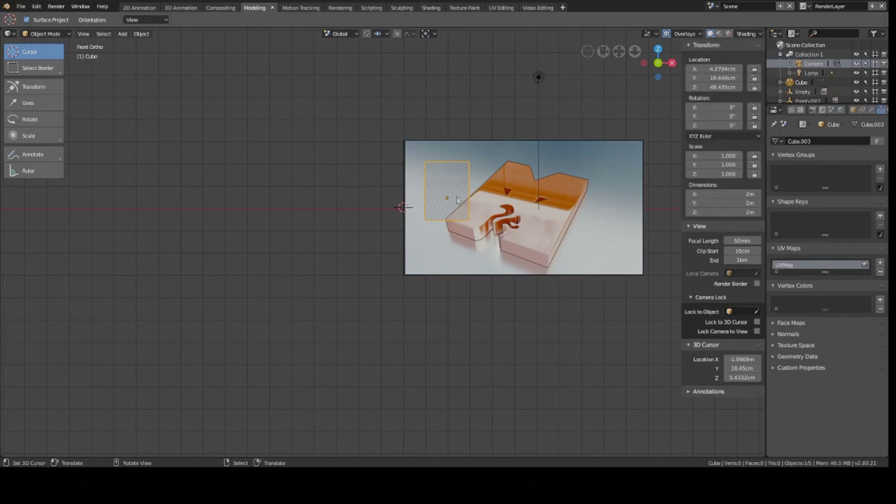
- From the right side view, set X-Ray alpha to 0.348 so the logo shows through
key("Tab")
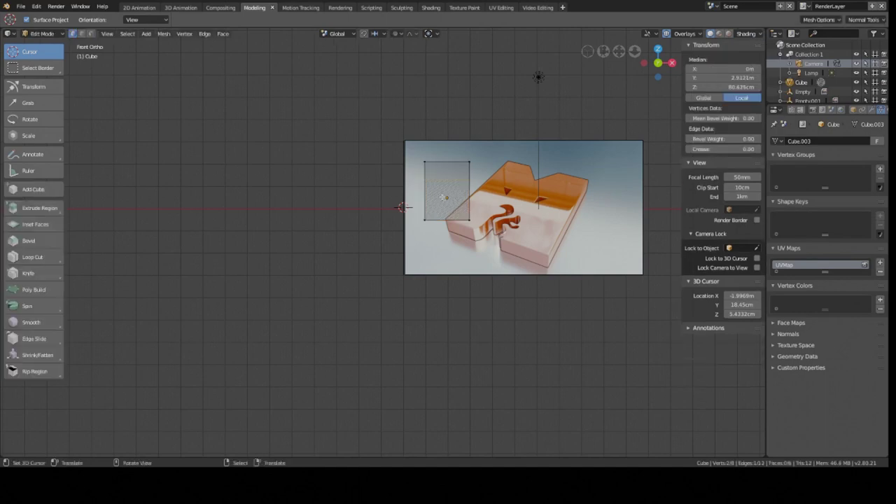
key("Tab")
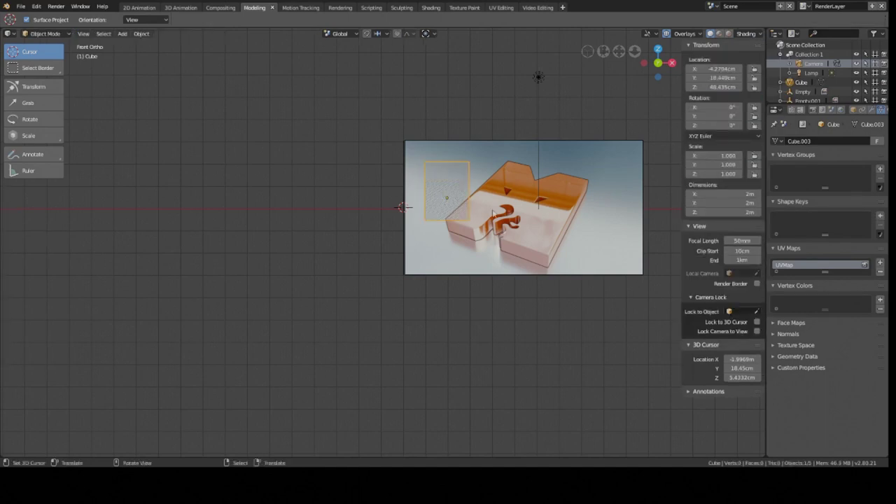
key("KP_3")
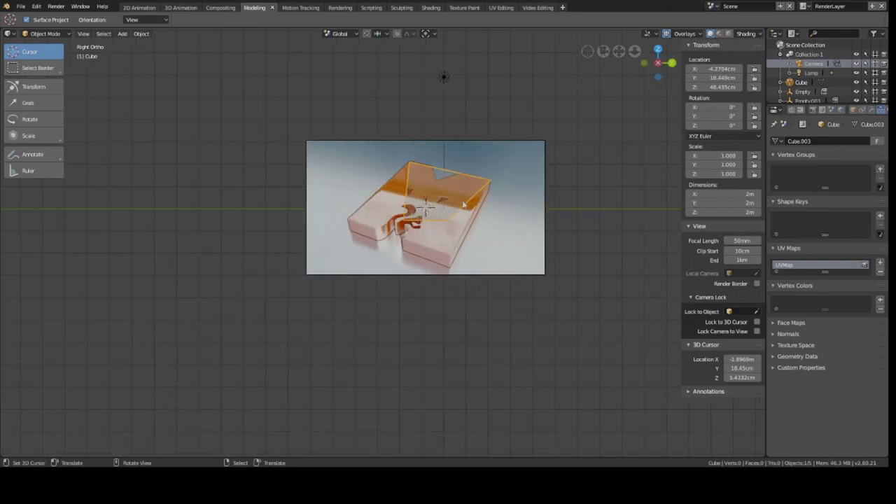
key("Home")
left_click(746, 34)
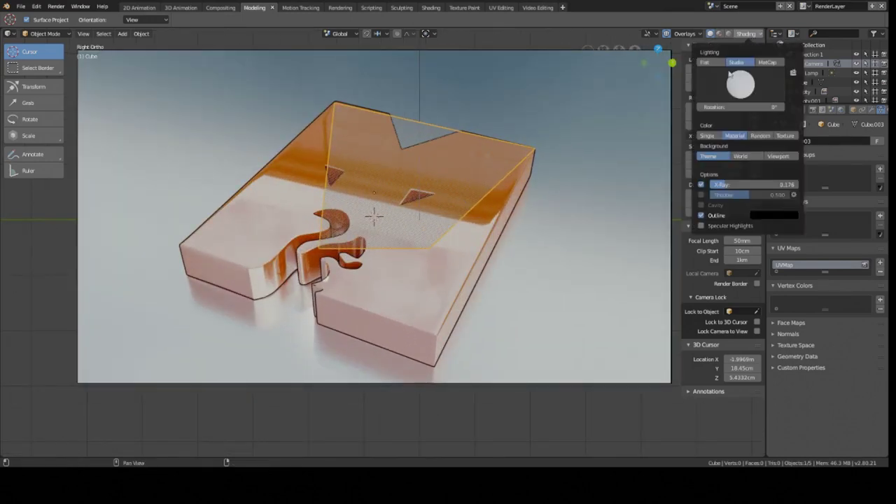
mouse_move(723, 186)
left_mouse_down()
mouse_move(790, 186)
mouse_move(714, 184)
mouse_move(739, 185)
left_mouse_up()
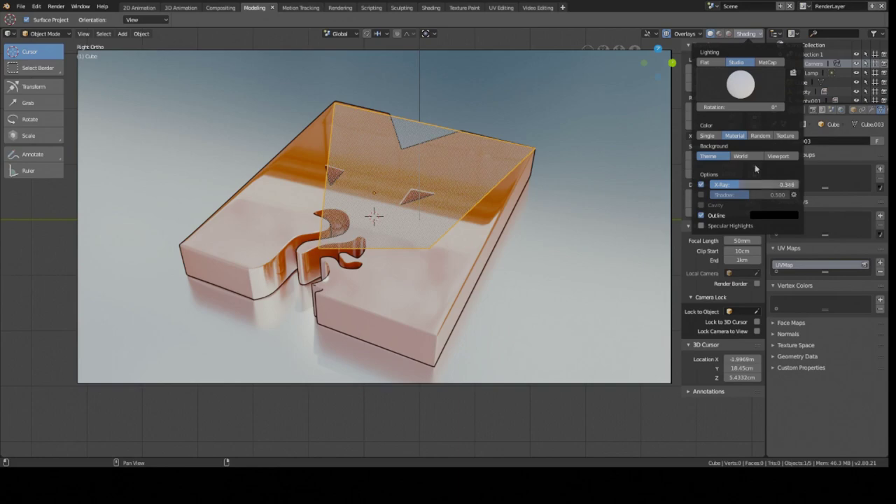
left_click(749, 35)
- Duplicate the second reference image empty in top view and place the copy lower
scroll(424, 225, "down", 3)
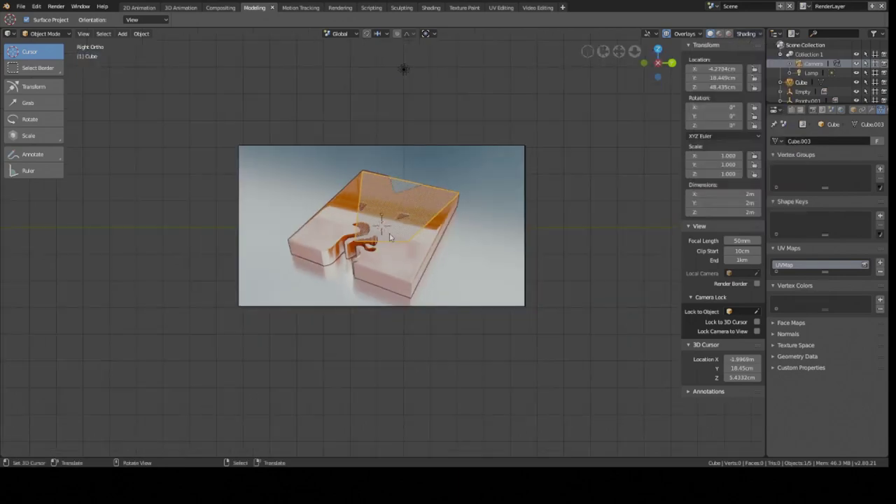
mouse_move(424, 225)
middle_mouse_down()
mouse_move(610, 169)
mouse_move(570, 182)
middle_mouse_up()
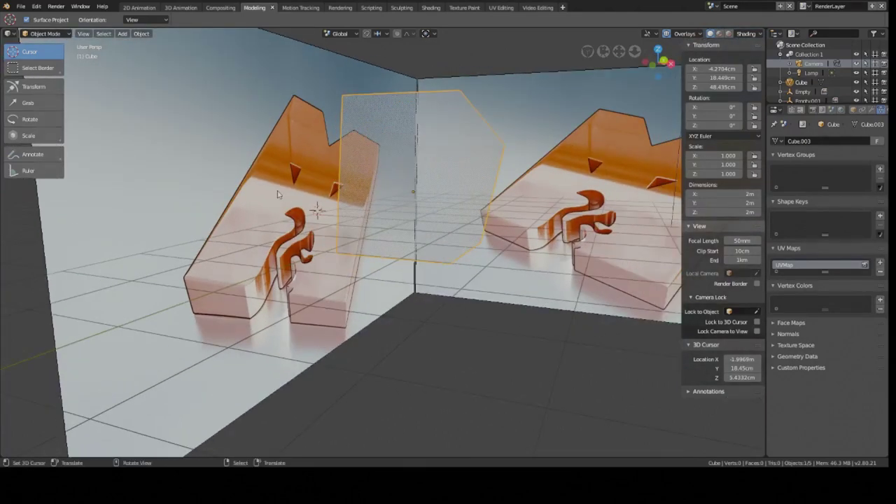
scroll(560, 224, "down", 5)
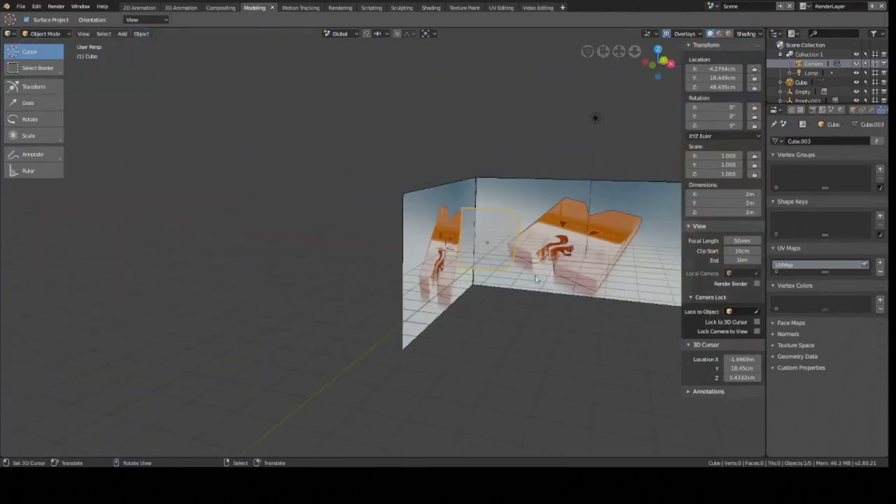
left_click(552, 260)
key("KP_7")
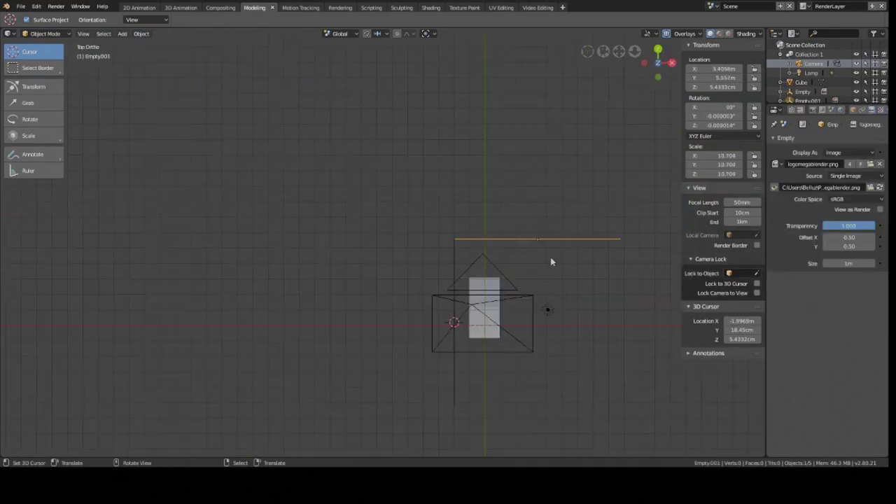
key("shift+d")
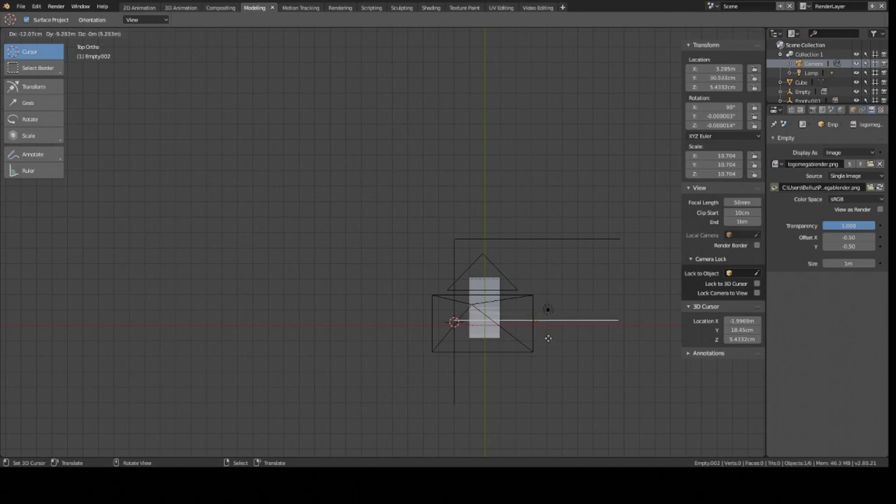
left_click(548, 340)
- Rotate the copy 90° around X, turn it 180°, and stretch it along Y
type("r")
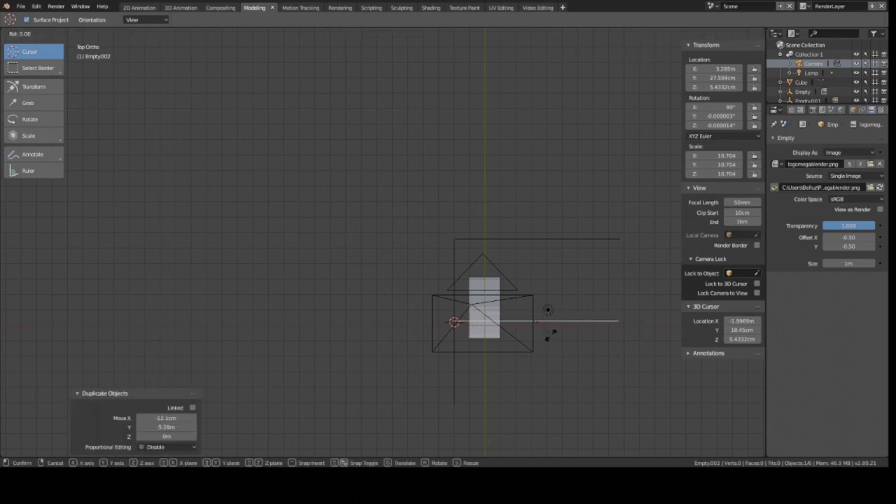
type("x90")
key("Return")
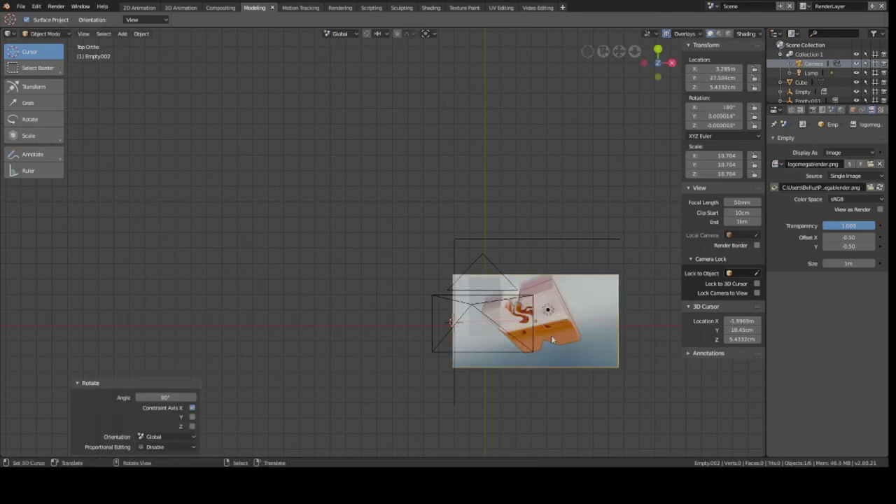
type("r180")
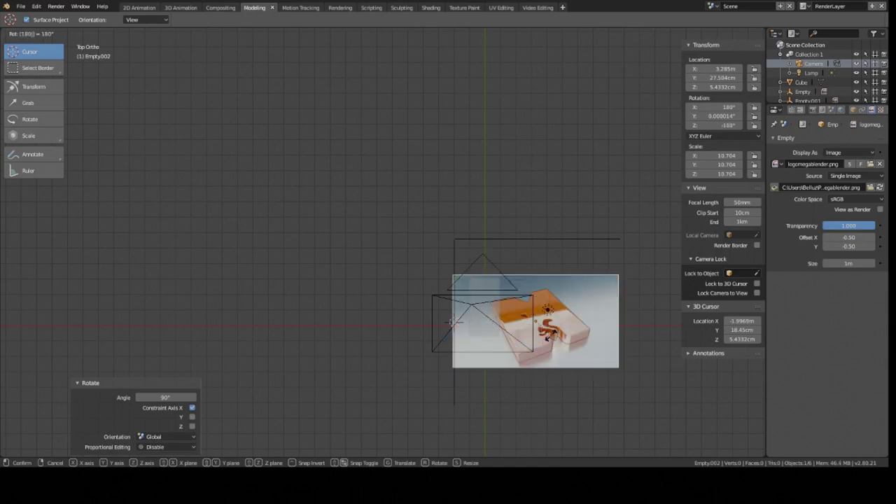
key("Return")
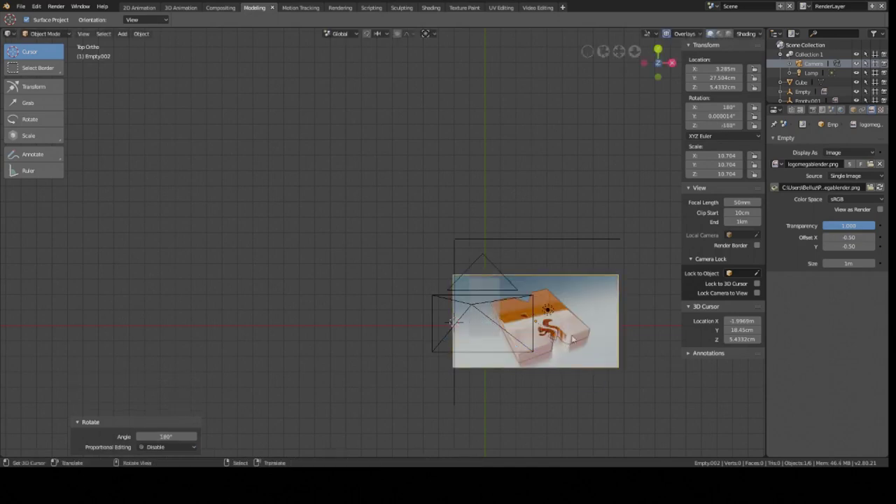
key("s")
key("y")
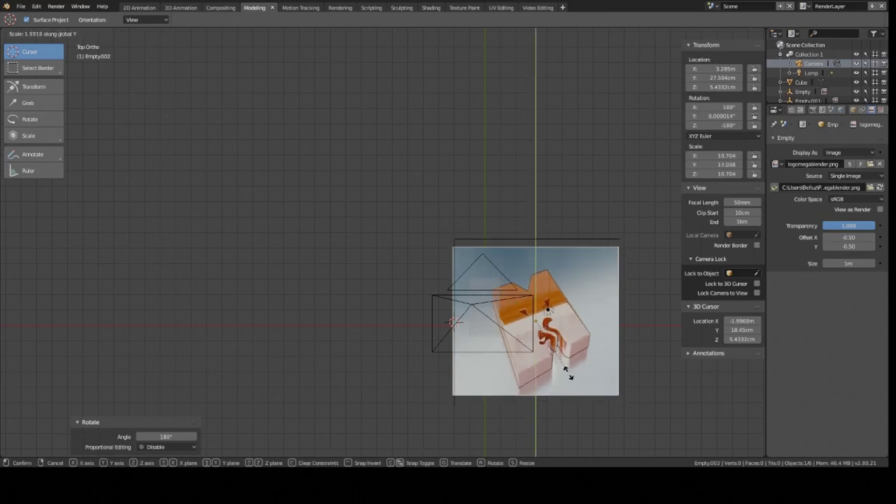
left_click(572, 382)
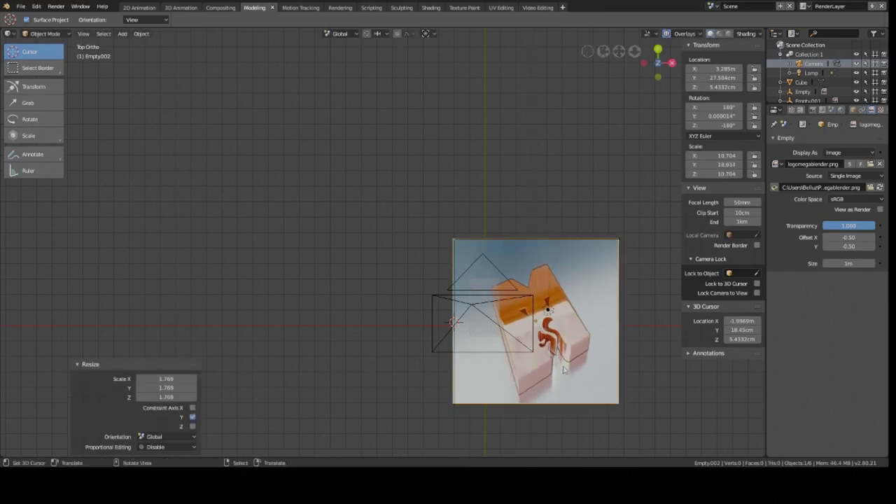
- Move the flat image down along Z beneath the other references, then select the cube
key("g")
left_click(567, 371)
middle_click_drag(616, 381, 506, 393)
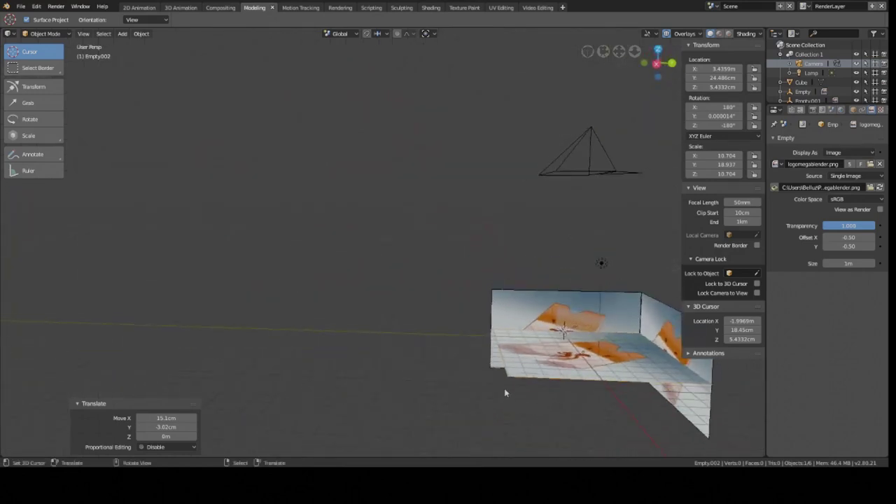
key("g")
key("z")
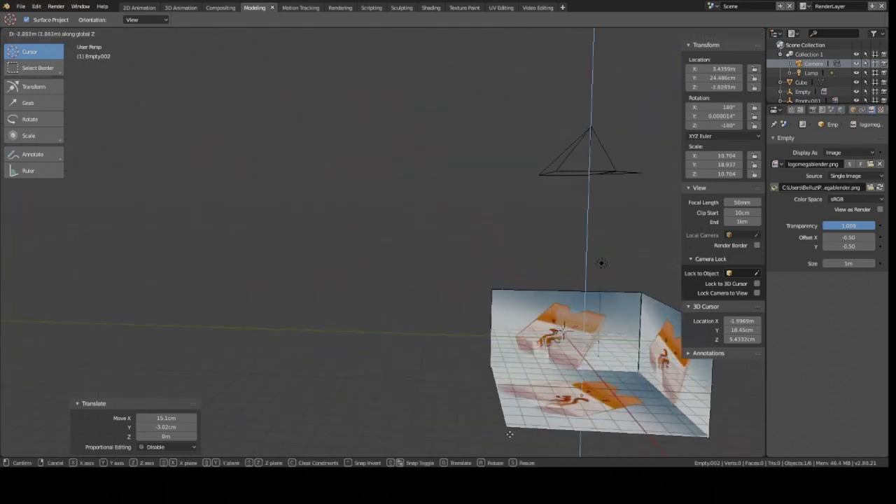
left_click(508, 435)
mouse_move(507, 435)
middle_mouse_down()
mouse_move(478, 442)
mouse_move(529, 372)
middle_mouse_up()
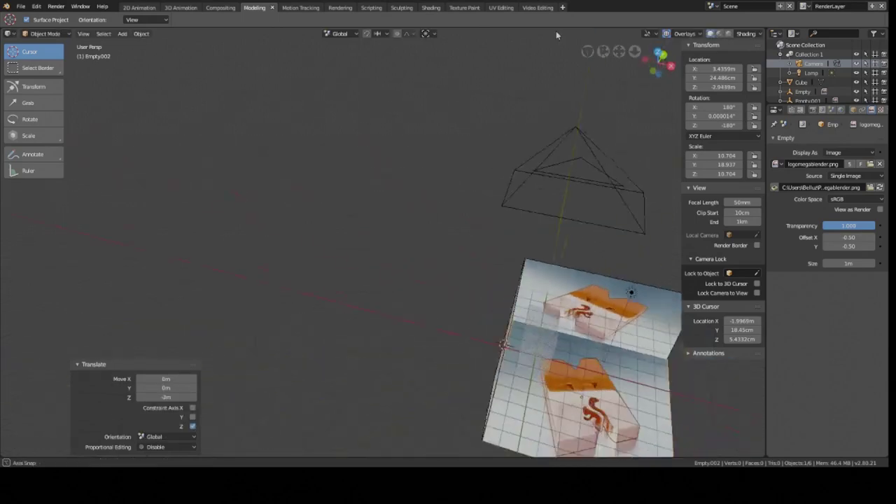
left_click(530, 373)
middle_click_drag(530, 372, 533, 355)
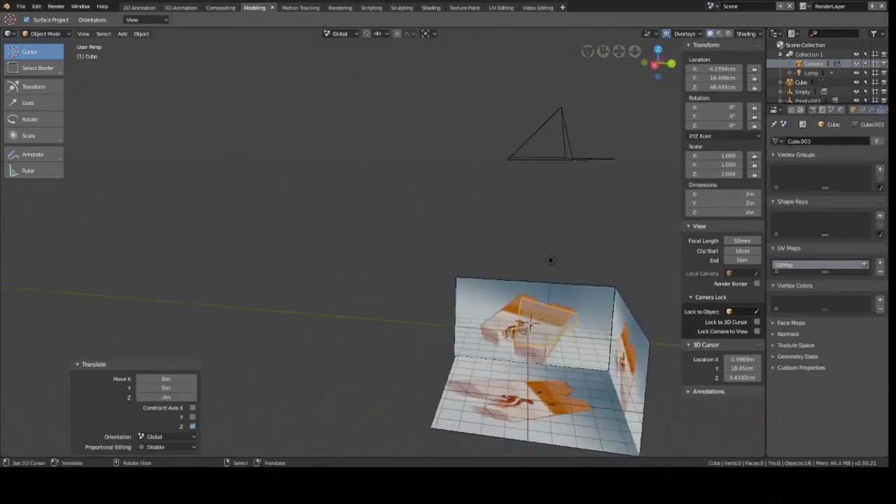
key("KP_1")
scroll(510, 324, "up", 1)
scroll(510, 324, "up", 2)
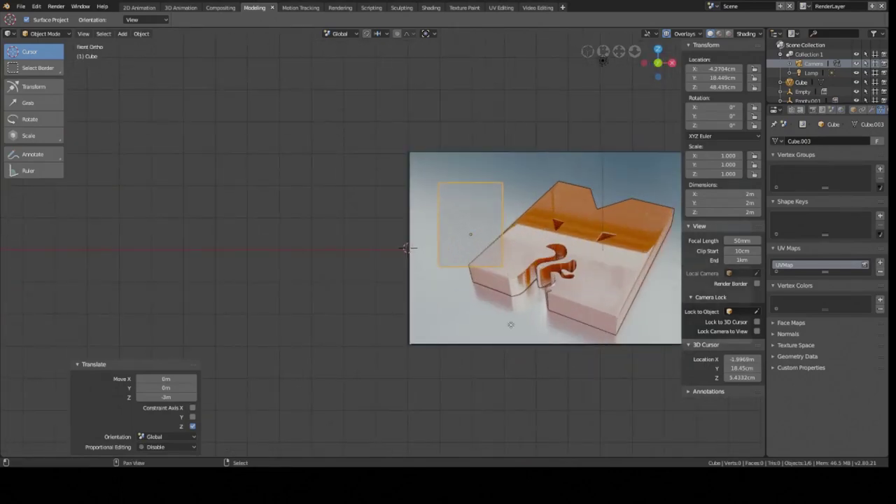
middle_click_drag(510, 324, 312, 306, "shift")
key("KP_3")
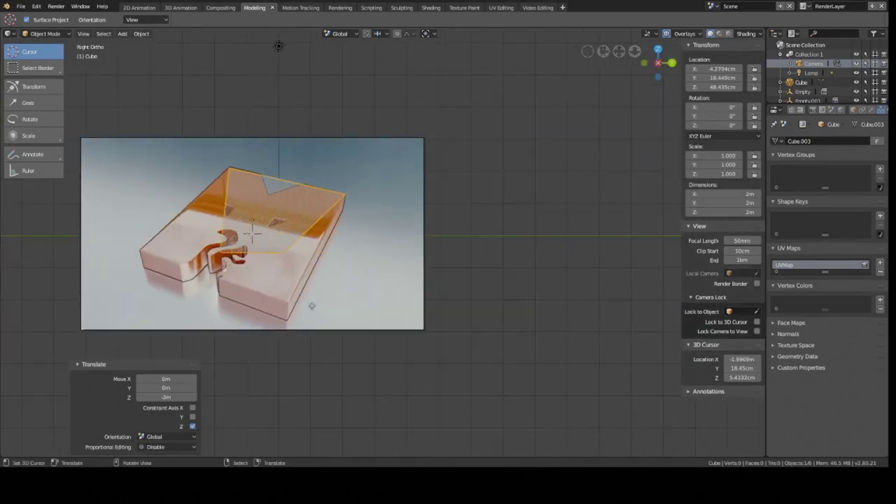
key("KP_7")
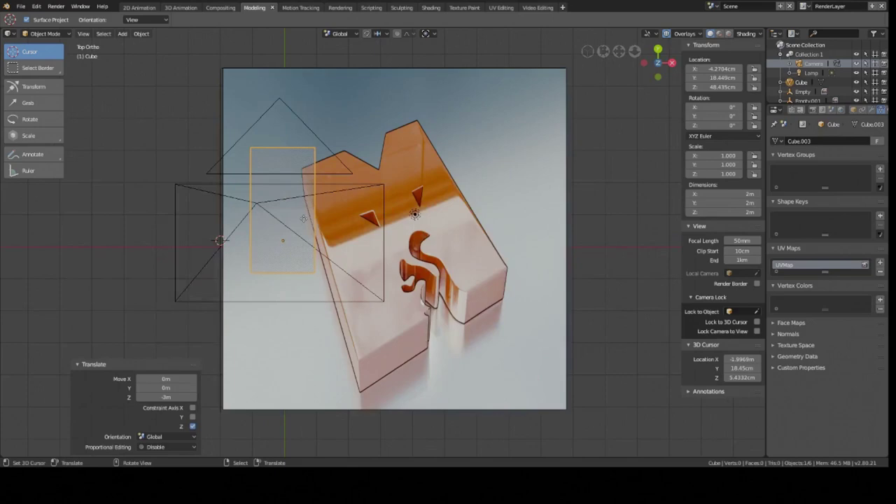